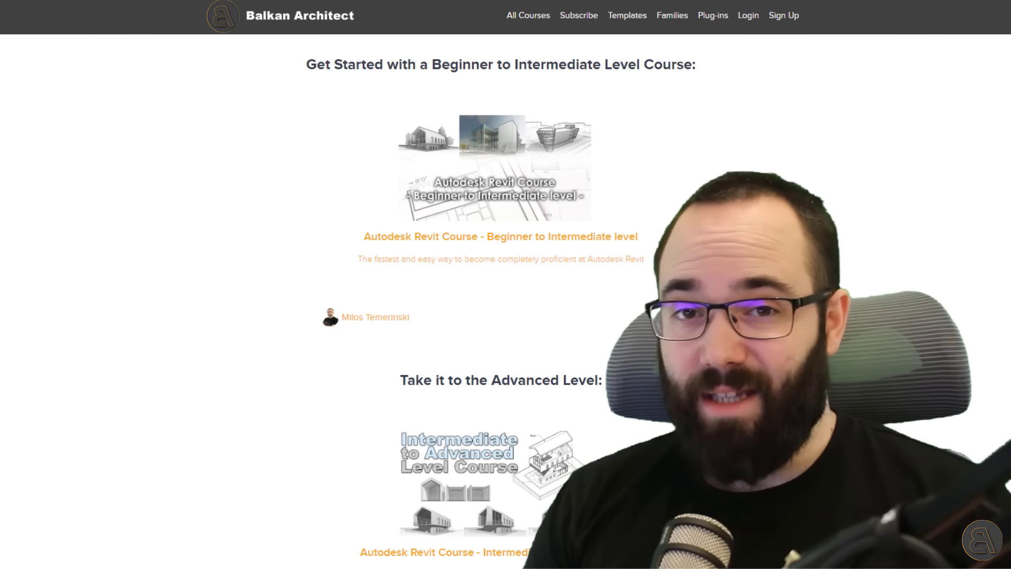
Scroll through the website's listings of Revit courses, templates and family packs.
{"action": "scroll", "coordinate": [500, 300], "scroll_direction": "down", "scroll_amount": 3}
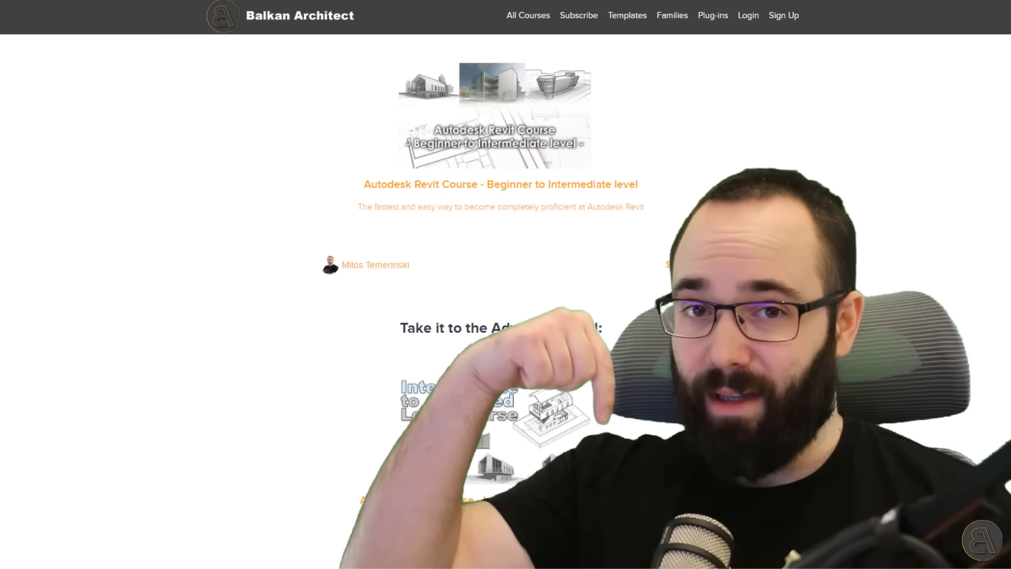
{"action": "scroll", "coordinate": [501, 300], "scroll_direction": "down", "scroll_amount": 6}
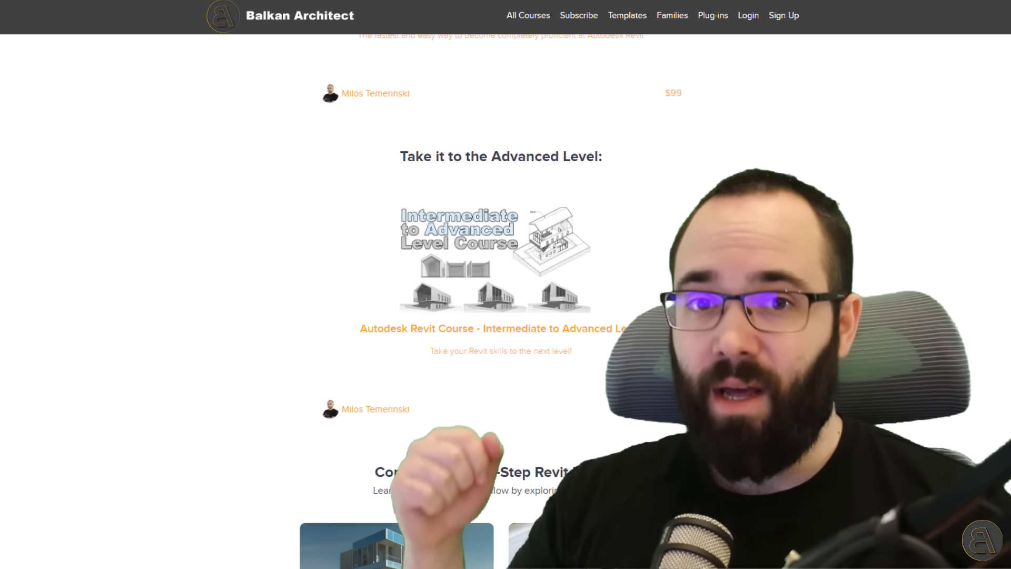
{"action": "scroll", "coordinate": [501, 300], "scroll_direction": "down", "scroll_amount": 3}
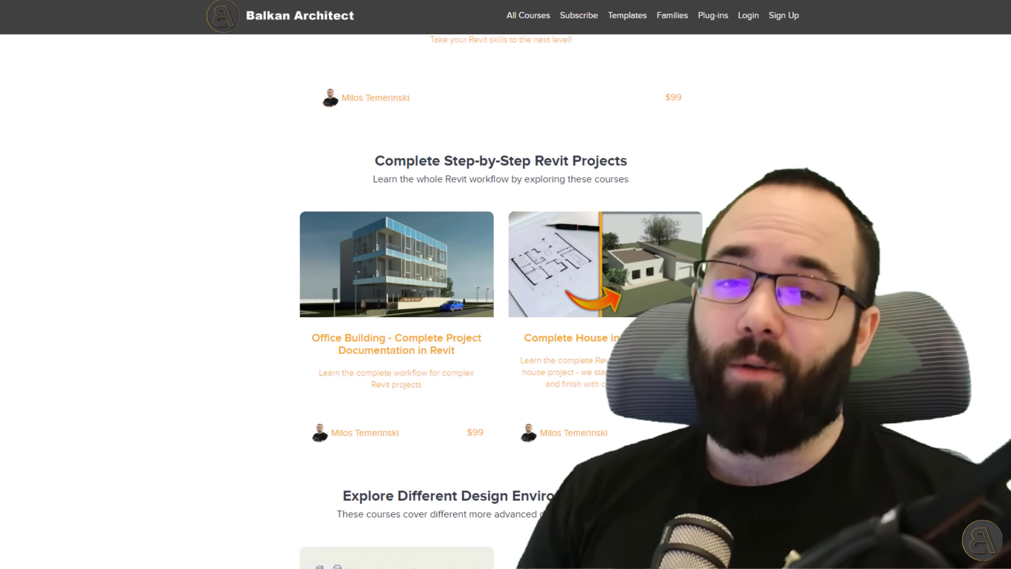
{"action": "scroll", "coordinate": [500, 300], "scroll_direction": "down", "scroll_amount": 7}
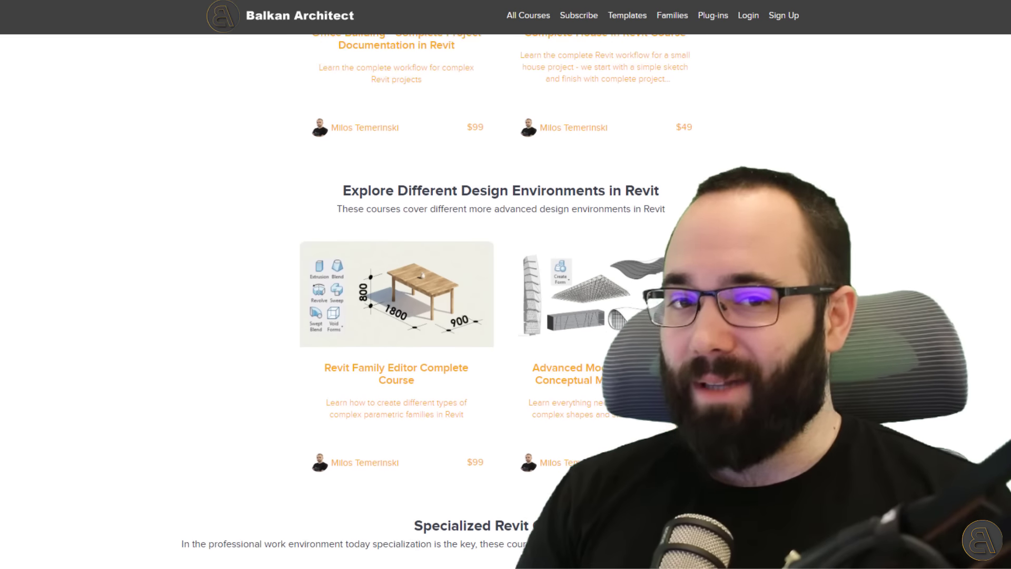
{"action": "scroll", "coordinate": [500, 301], "scroll_direction": "down", "scroll_amount": 6}
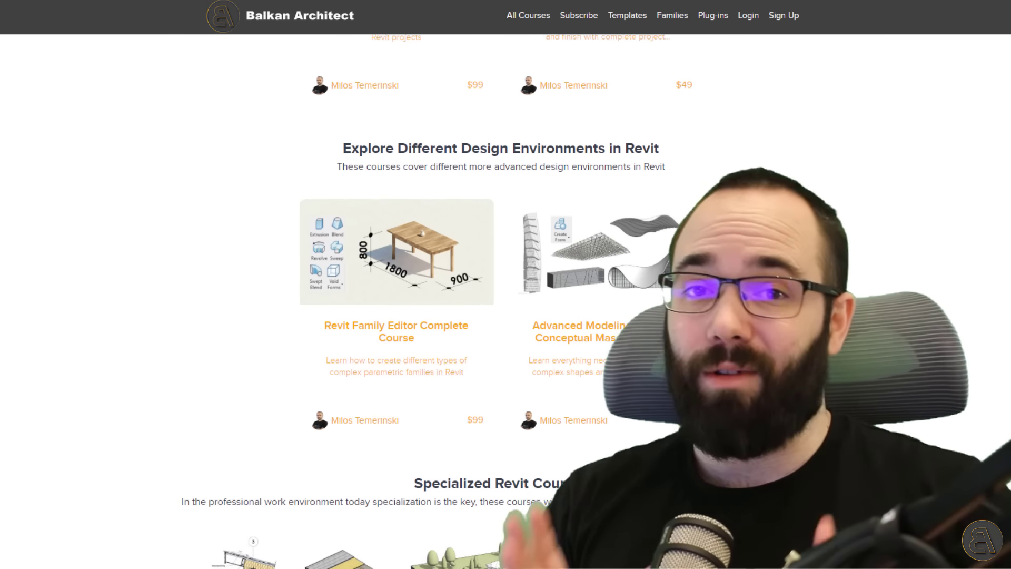
{"action": "scroll", "coordinate": [501, 300], "scroll_direction": "down", "scroll_amount": 1}
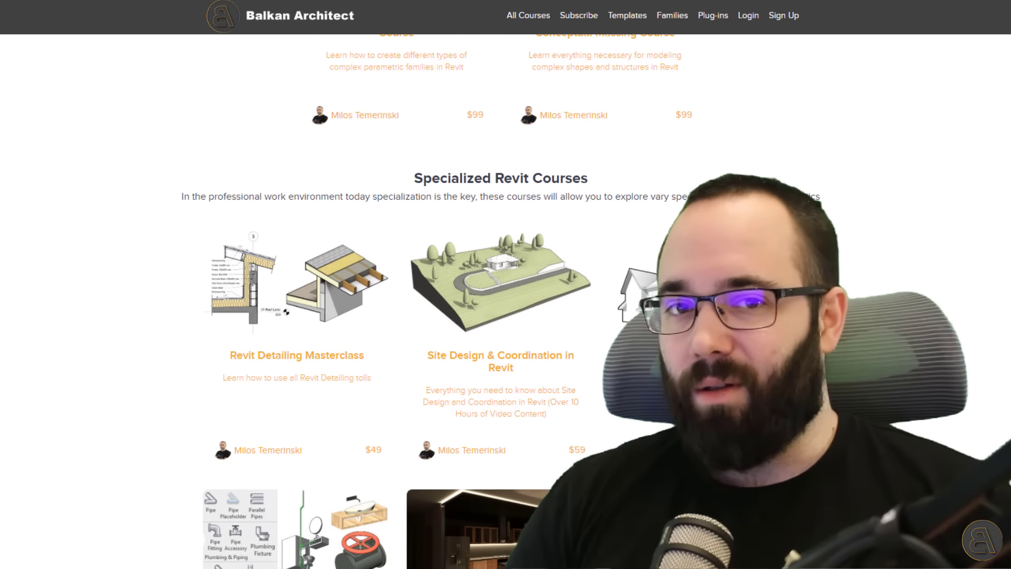
{"action": "scroll", "coordinate": [501, 300], "scroll_direction": "down", "scroll_amount": 1}
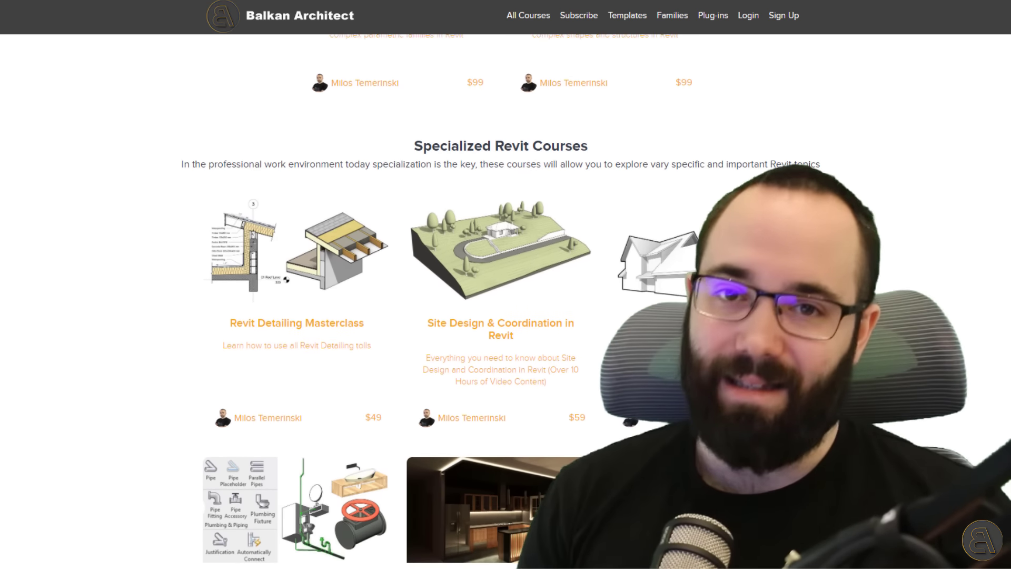
{"action": "scroll", "coordinate": [500, 300], "scroll_direction": "up", "scroll_amount": 13}
{"action": "scroll", "coordinate": [501, 301], "scroll_direction": "up", "scroll_amount": 13}
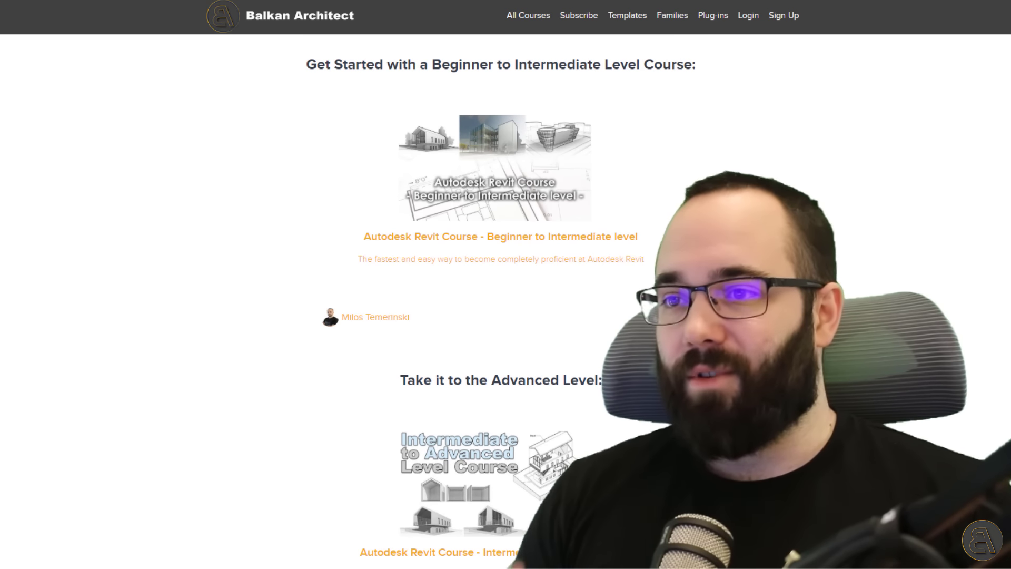
{"action": "scroll", "coordinate": [501, 301], "scroll_direction": "down", "scroll_amount": 1}
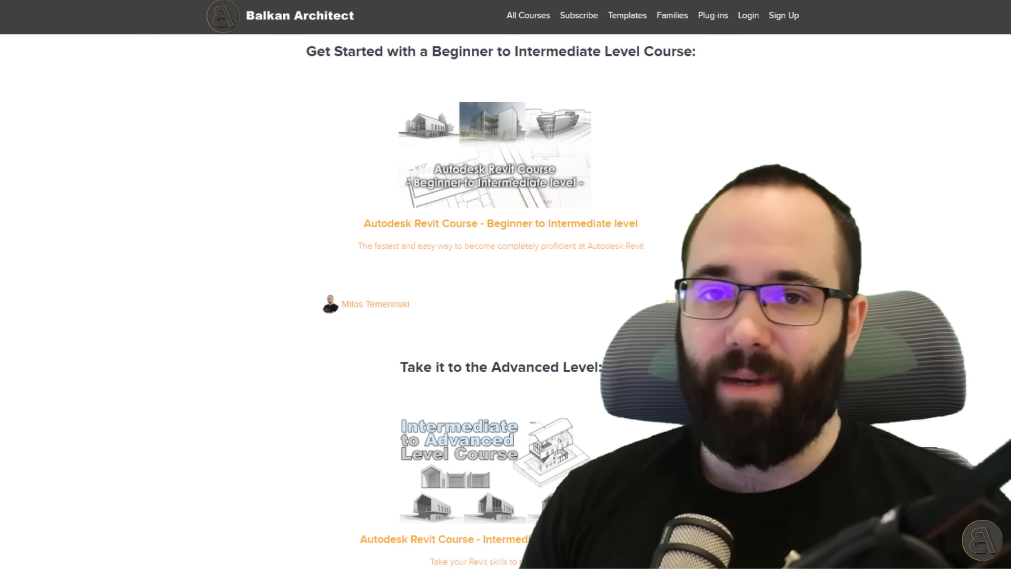
{"action": "scroll", "coordinate": [501, 300], "scroll_direction": "down", "scroll_amount": 7}
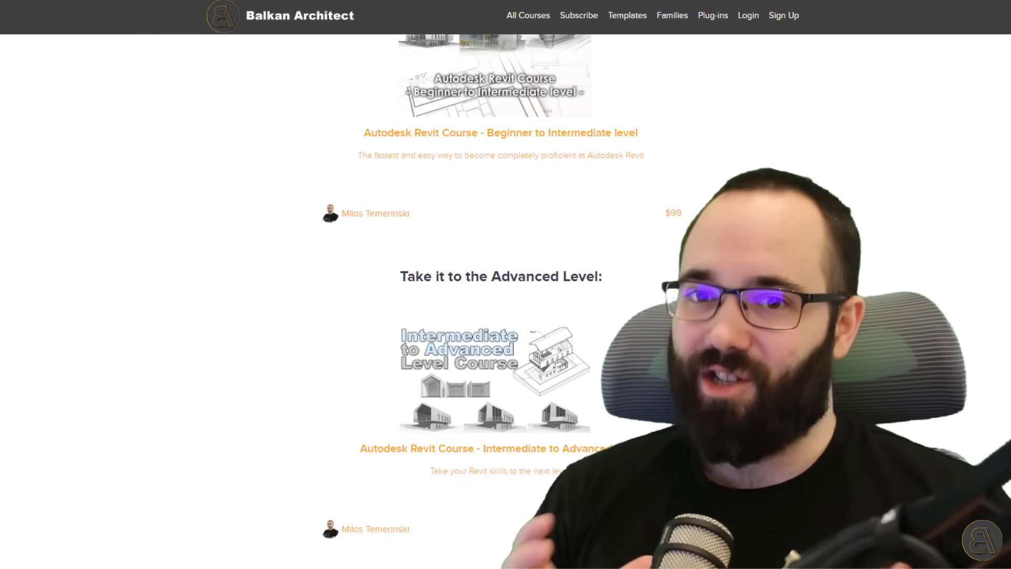
{"action": "scroll", "coordinate": [501, 300], "scroll_direction": "down", "scroll_amount": 18}
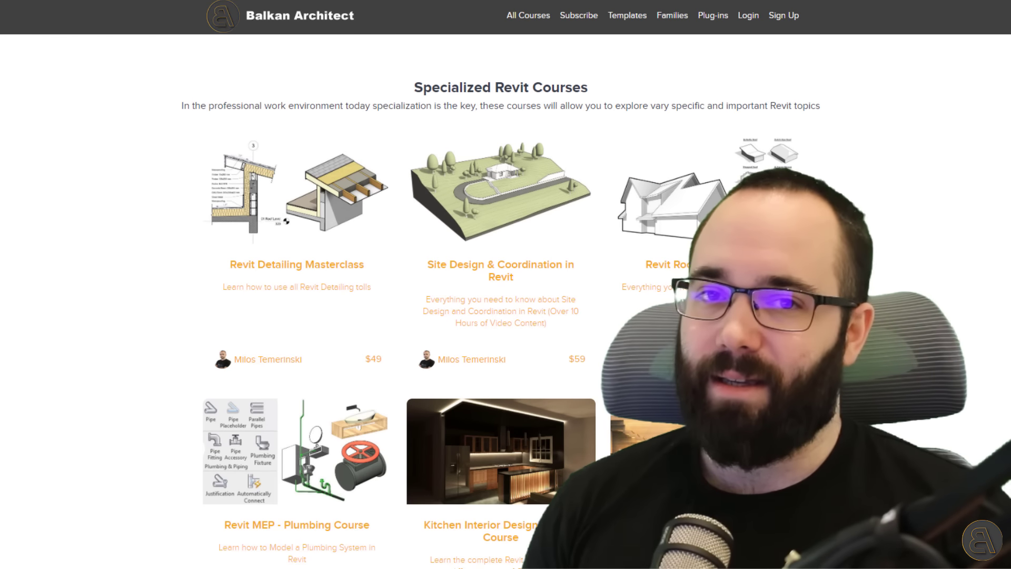
{"action": "scroll", "coordinate": [500, 300], "scroll_direction": "down", "scroll_amount": 6}
{"action": "scroll", "coordinate": [501, 300], "scroll_direction": "down", "scroll_amount": 5}
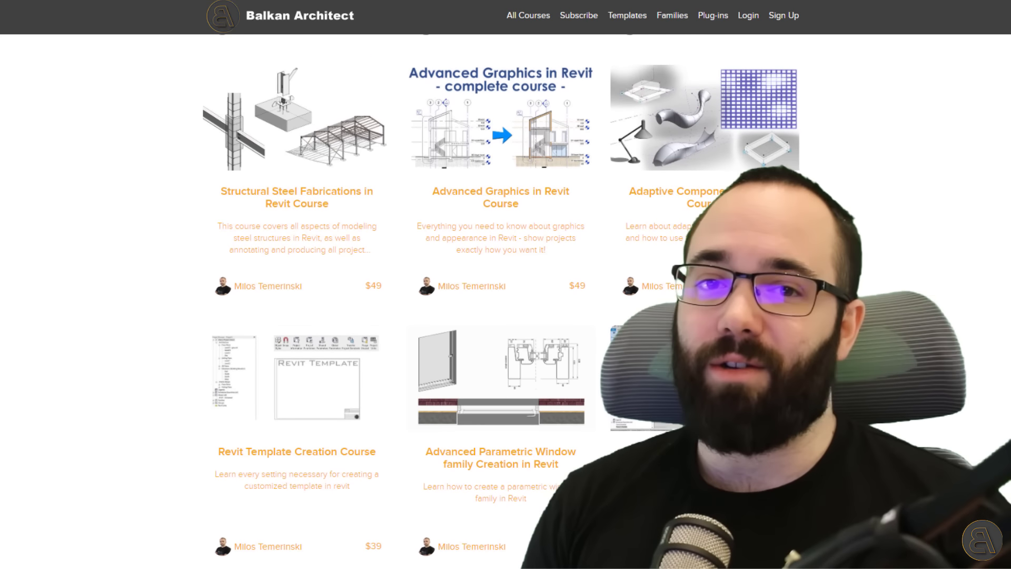
{"action": "scroll", "coordinate": [500, 300], "scroll_direction": "down", "scroll_amount": 4}
{"action": "scroll", "coordinate": [500, 300], "scroll_direction": "down", "scroll_amount": 2}
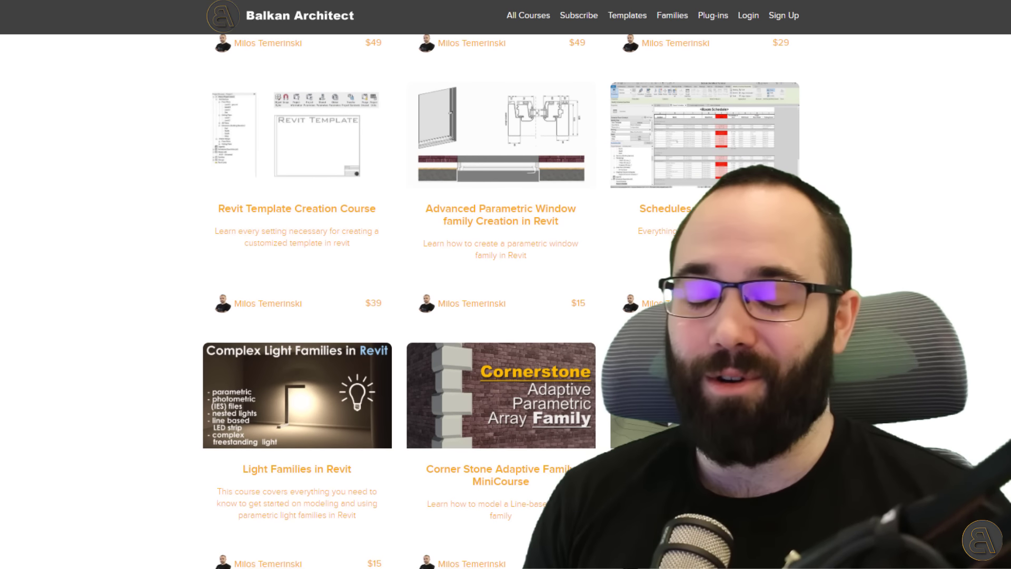
{"action": "scroll", "coordinate": [501, 300], "scroll_direction": "up", "scroll_amount": 20}
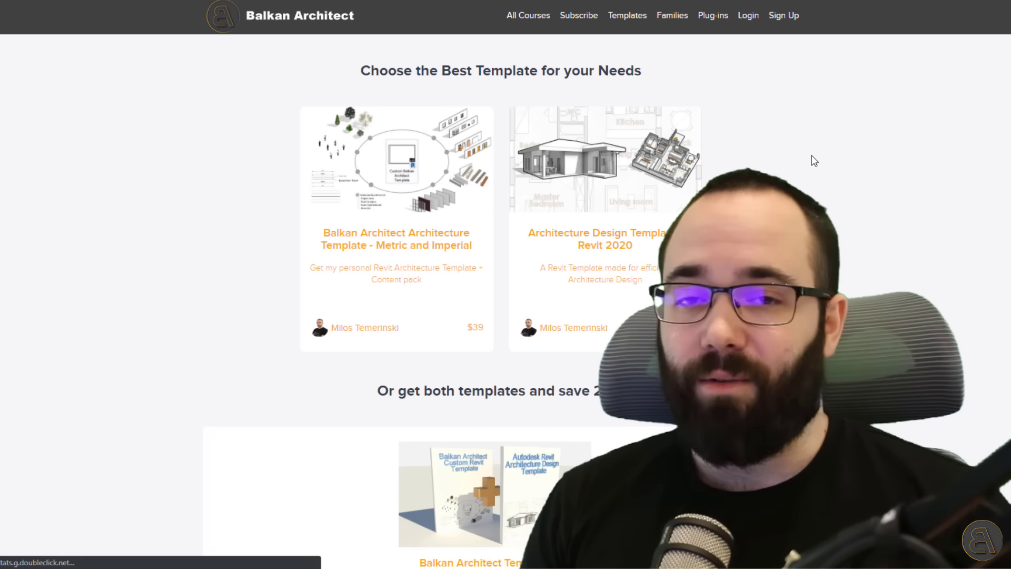
{"action": "scroll", "coordinate": [937, 252], "scroll_direction": "down", "scroll_amount": 10}
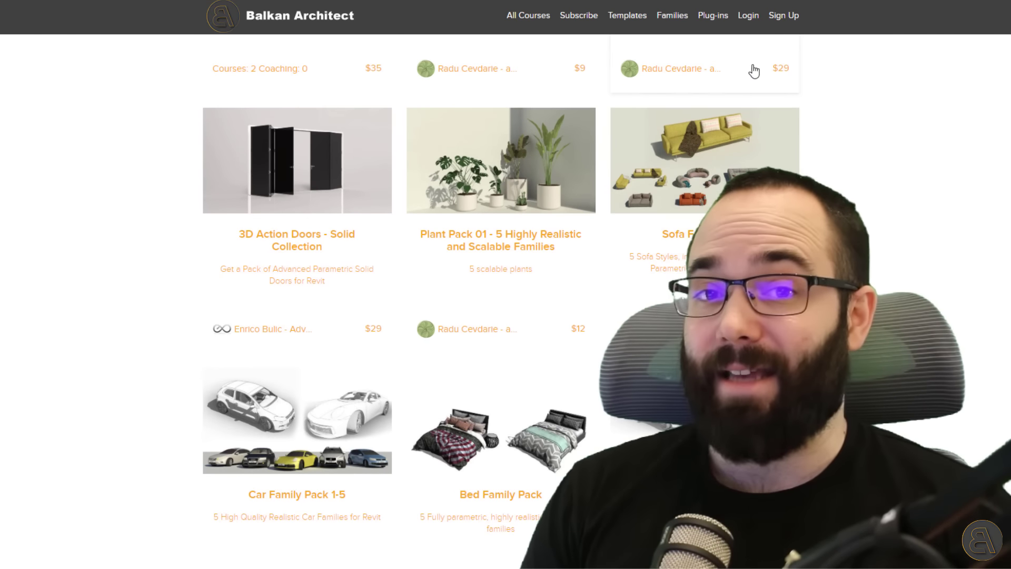
{"action": "left_click", "coordinate": [713, 17]}
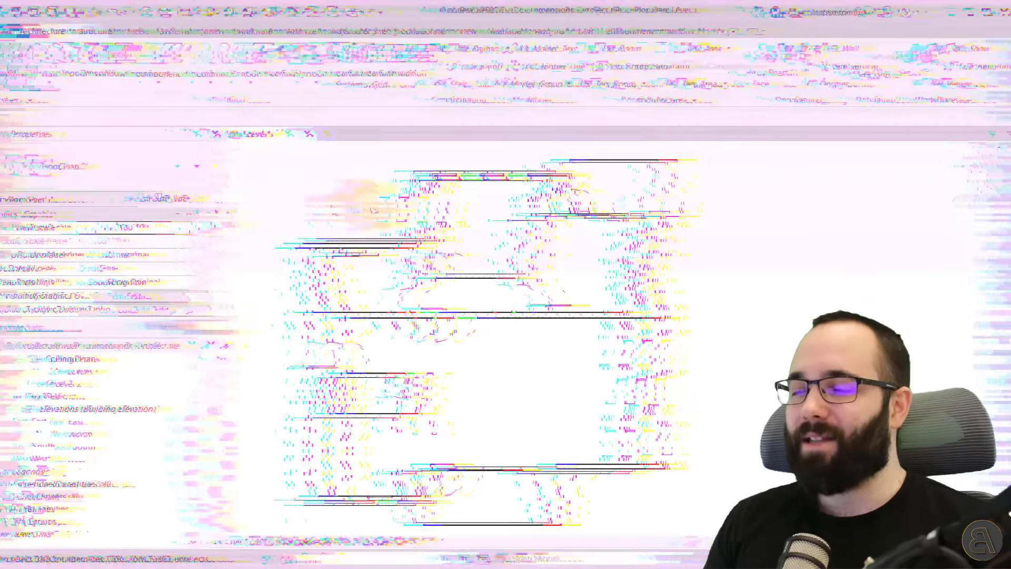
{"action": "middle_click_drag", "start_coordinate": [361, 210], "coordinate": [367, 213]}
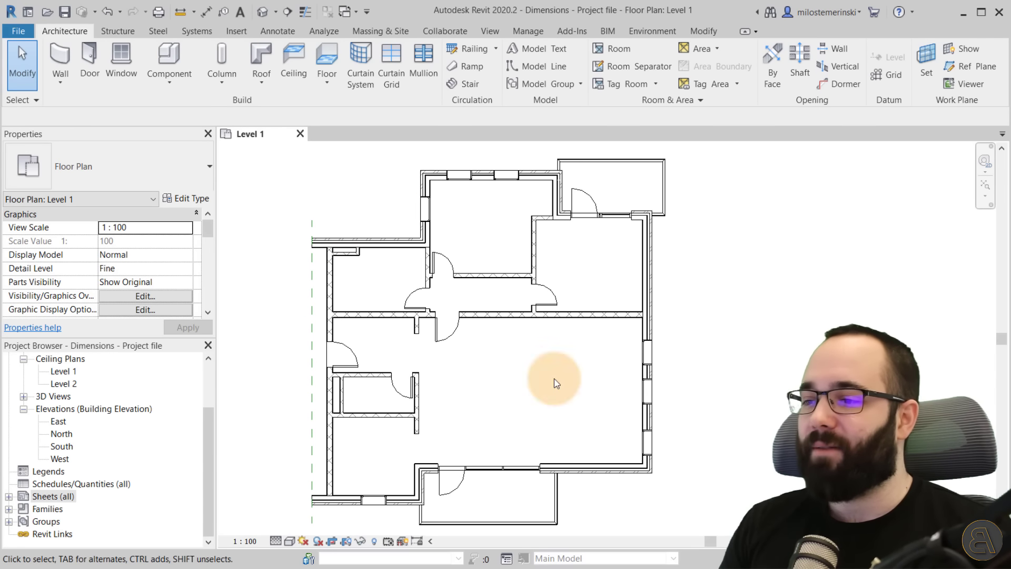
{"action": "scroll", "coordinate": [587, 383], "scroll_direction": "down", "scroll_amount": 1}
{"action": "middle_click_drag", "start_coordinate": [590, 376], "coordinate": [546, 376]}
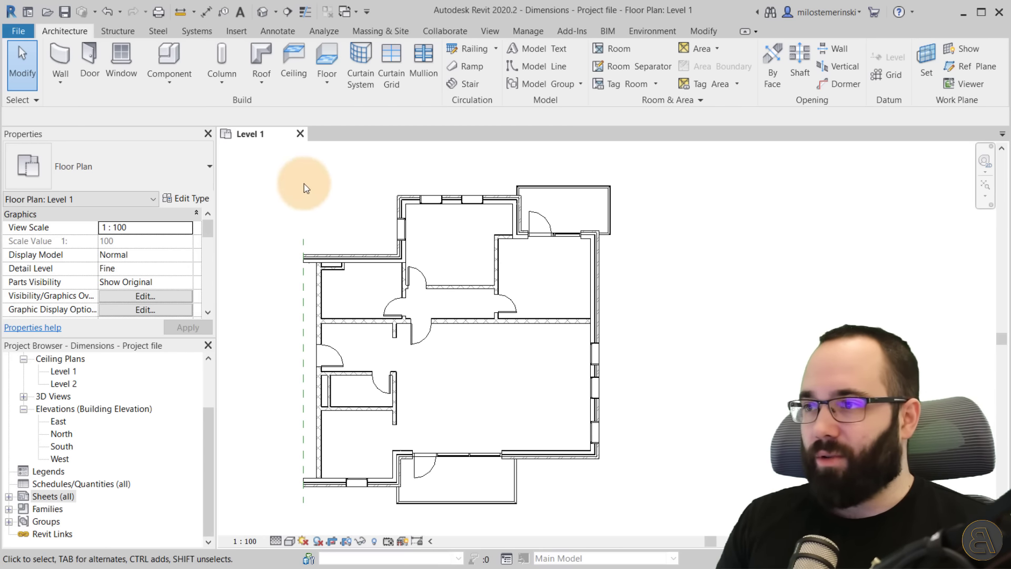
{"action": "left_click", "coordinate": [275, 33]}
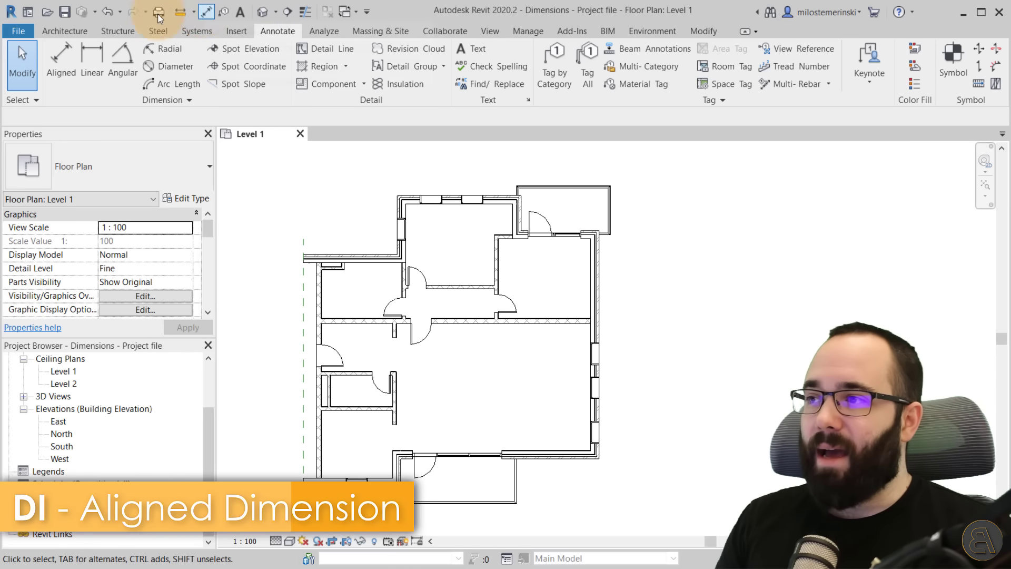
{"action": "left_click", "coordinate": [400, 33]}
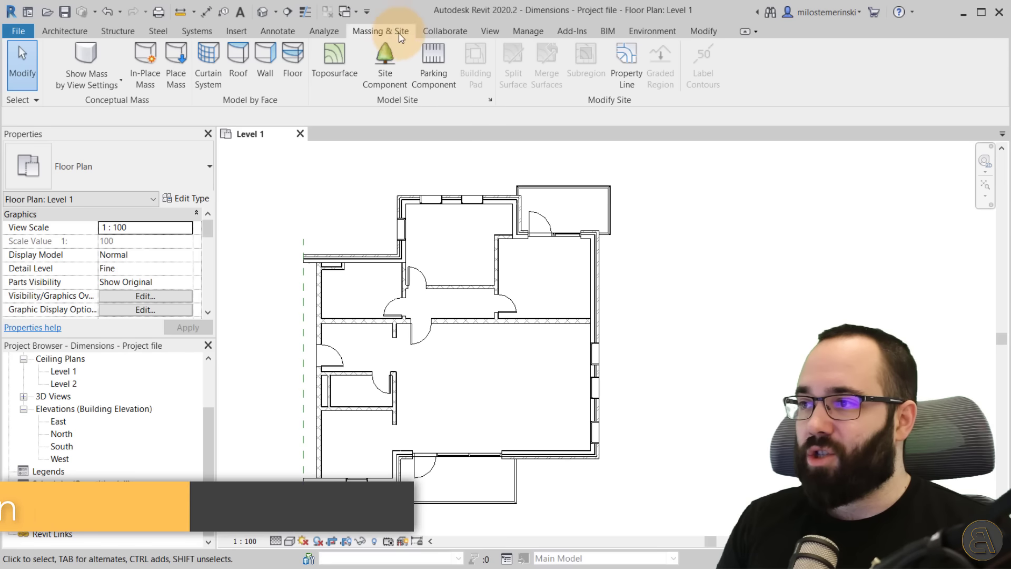
{"action": "left_click", "coordinate": [457, 32]}
{"action": "left_click", "coordinate": [525, 31]}
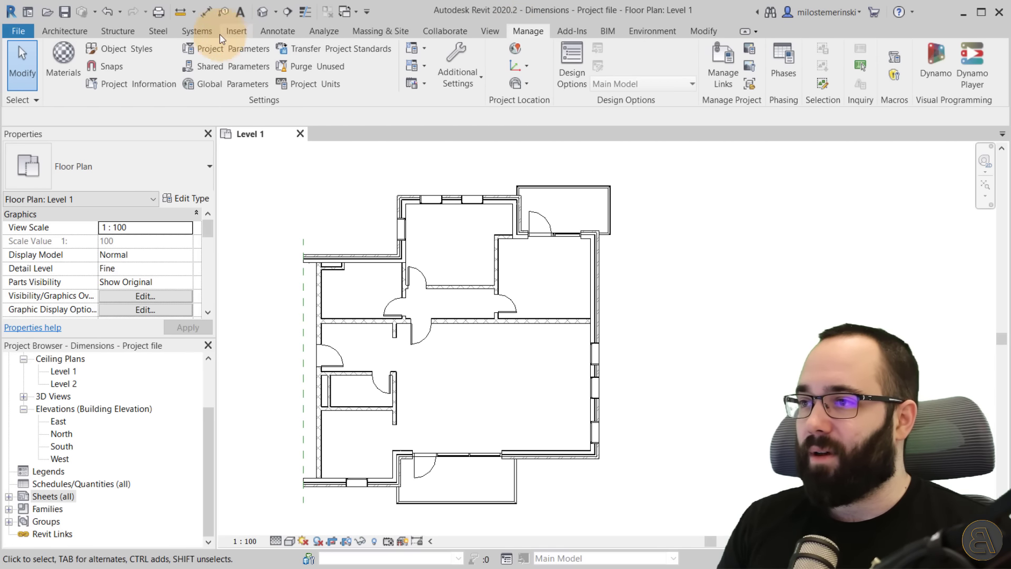
{"action": "left_click", "coordinate": [199, 34]}
{"action": "left_click", "coordinate": [118, 32]}
{"action": "left_click", "coordinate": [62, 32]}
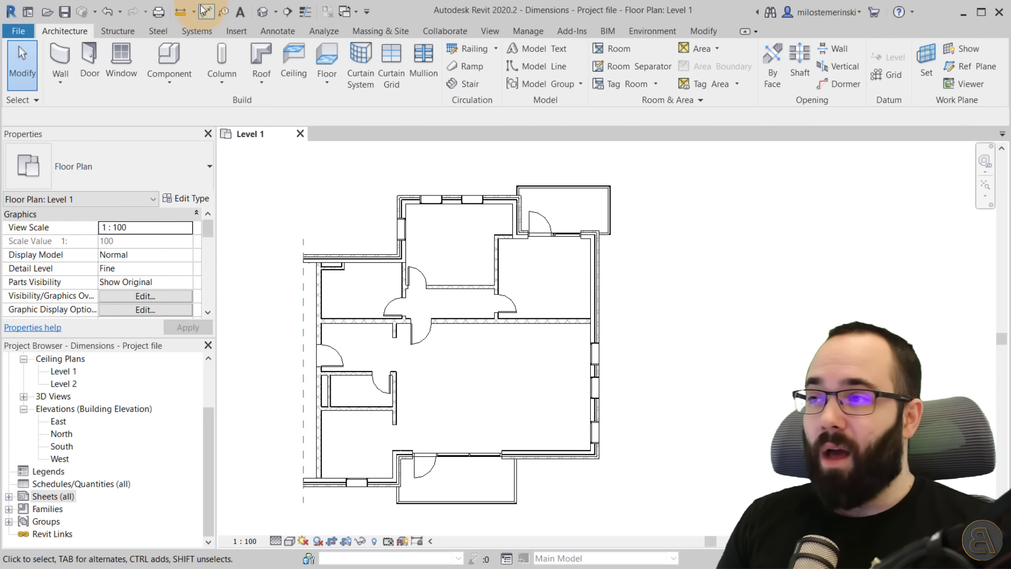
Start the Aligned dimension tool and choose the Diagonal - 2.5mm Arial dimension type.
{"action": "left_click", "coordinate": [206, 18]}
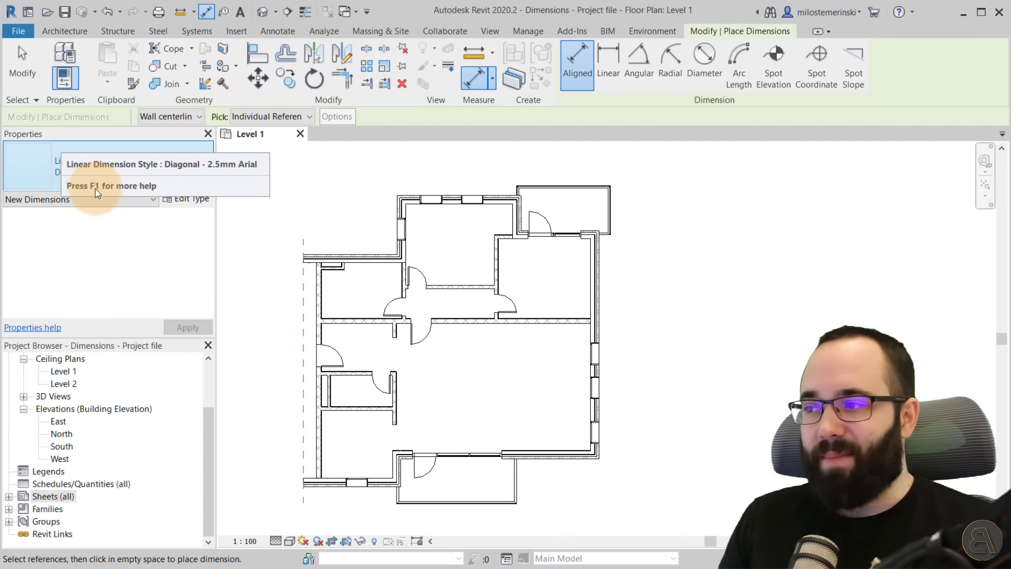
{"action": "left_click", "coordinate": [139, 173]}
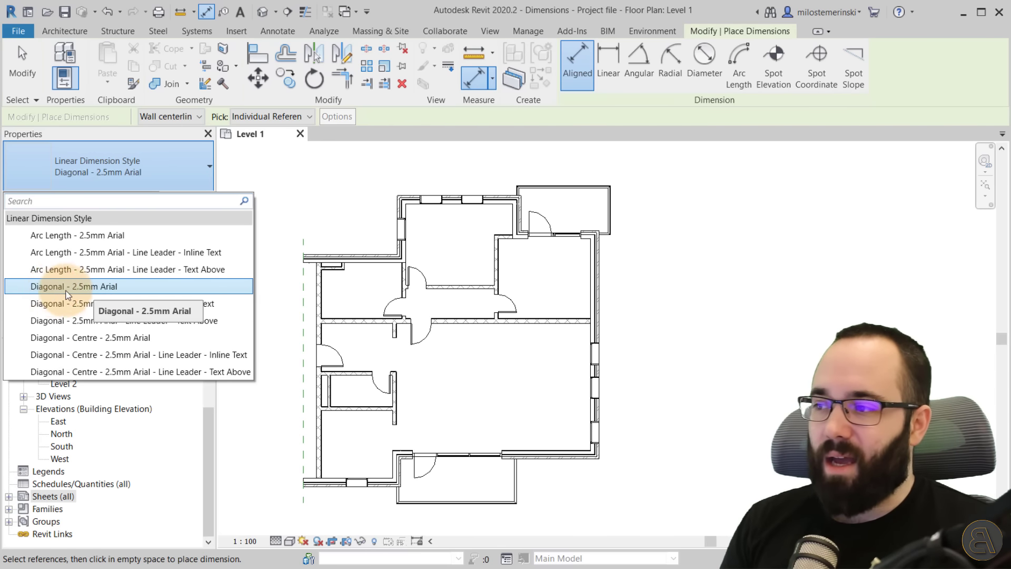
{"action": "left_click", "coordinate": [51, 288]}
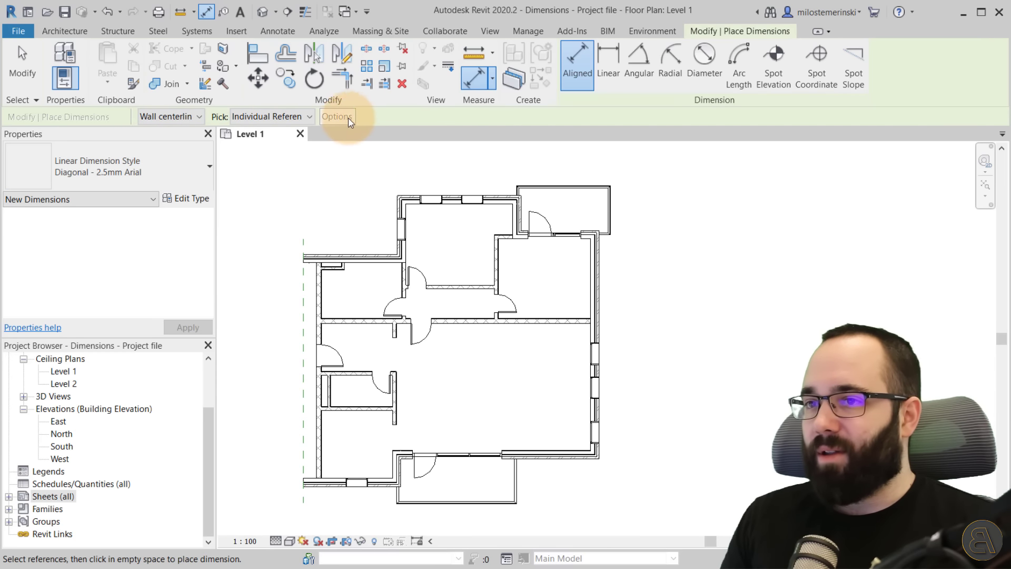
Set the dimension placement reference to Wall faces and the pick mode to Entire Walls.
{"action": "left_click", "coordinate": [168, 117]}
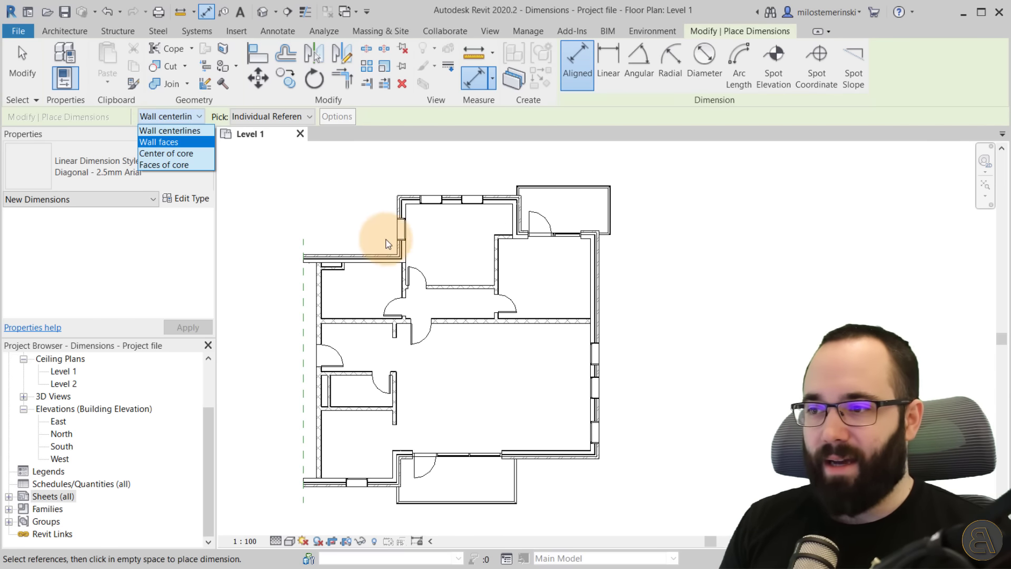
{"action": "scroll", "coordinate": [405, 210], "scroll_direction": "up", "scroll_amount": 8}
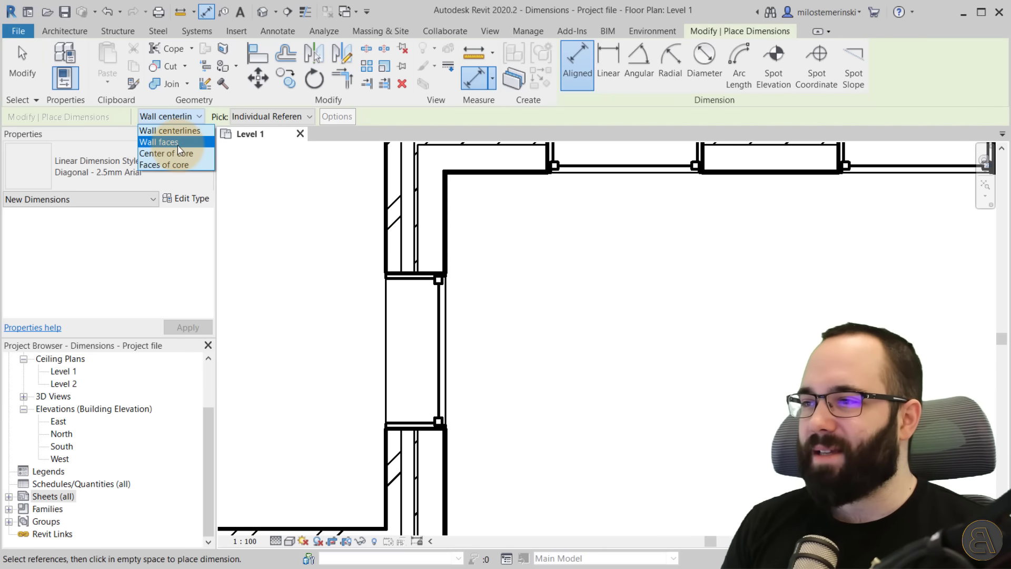
{"action": "left_click", "coordinate": [153, 144]}
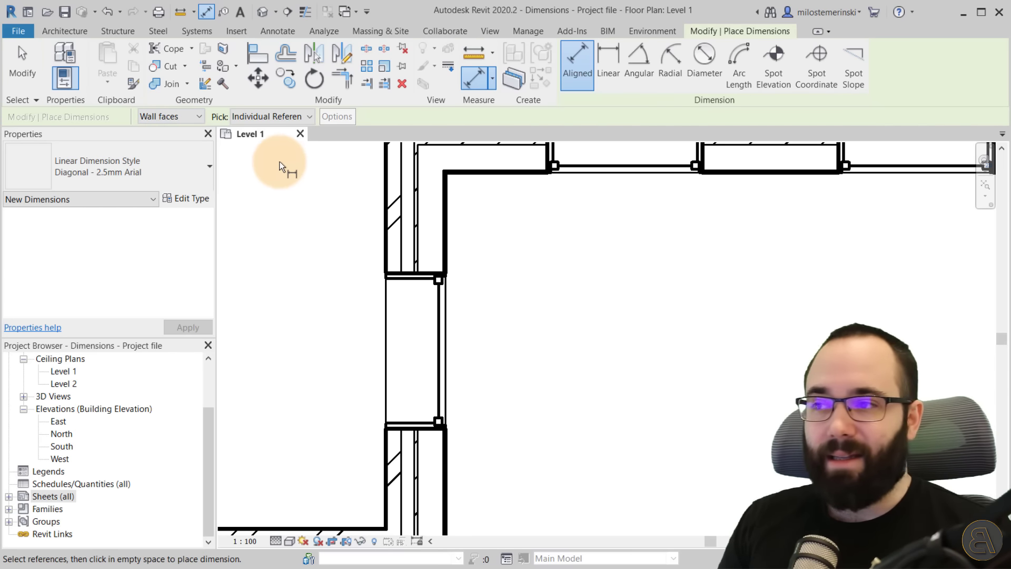
{"action": "left_click", "coordinate": [242, 117]}
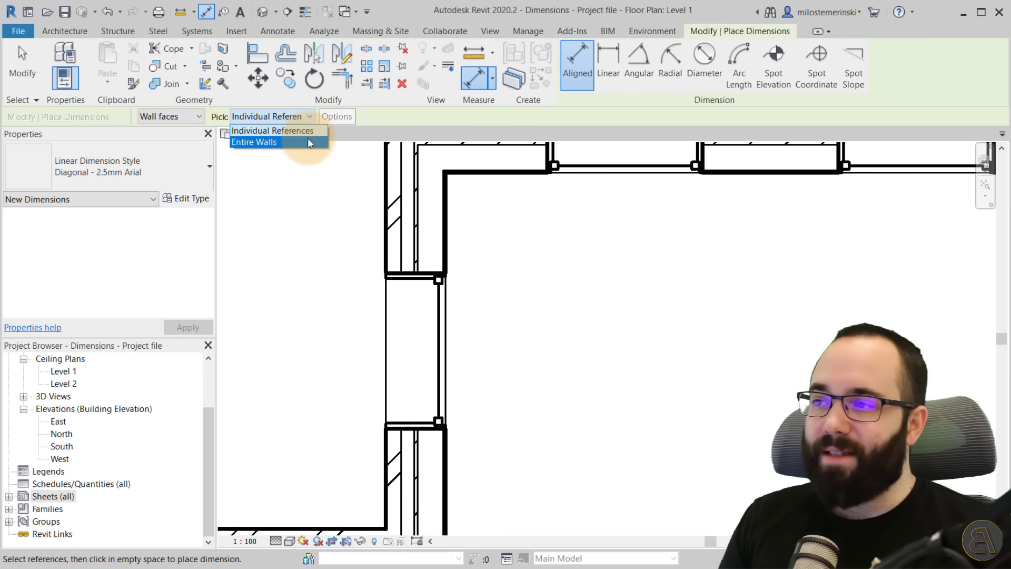
{"action": "left_click", "coordinate": [260, 142]}
Zoom in on the exterior wall in the floor plan and turn on Thin Lines display.
{"action": "scroll", "coordinate": [533, 224], "scroll_direction": "down", "scroll_amount": 2}
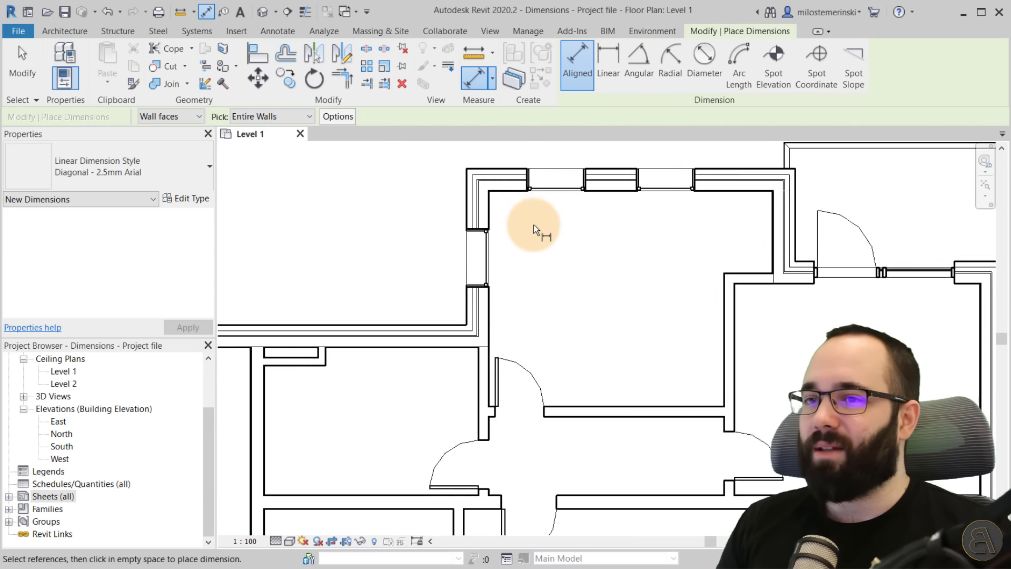
{"action": "scroll", "coordinate": [533, 224], "scroll_direction": "down", "scroll_amount": 1}
{"action": "scroll", "coordinate": [584, 252], "scroll_direction": "up", "scroll_amount": 2}
{"action": "middle_click_drag", "start_coordinate": [594, 221], "coordinate": [605, 207]}
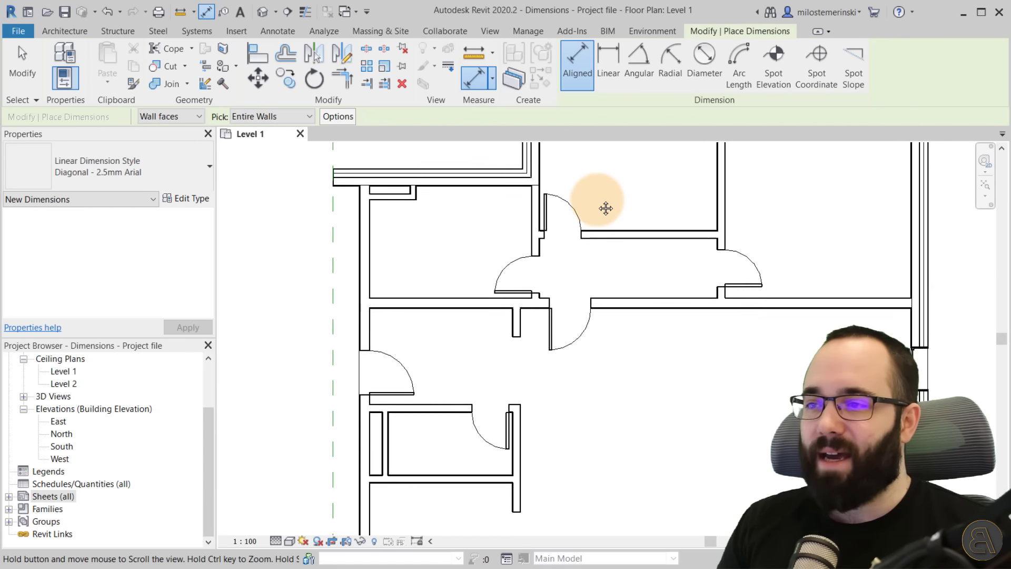
{"action": "scroll", "coordinate": [474, 237], "scroll_direction": "up", "scroll_amount": 1}
{"action": "scroll", "coordinate": [447, 227], "scroll_direction": "up", "scroll_amount": 3}
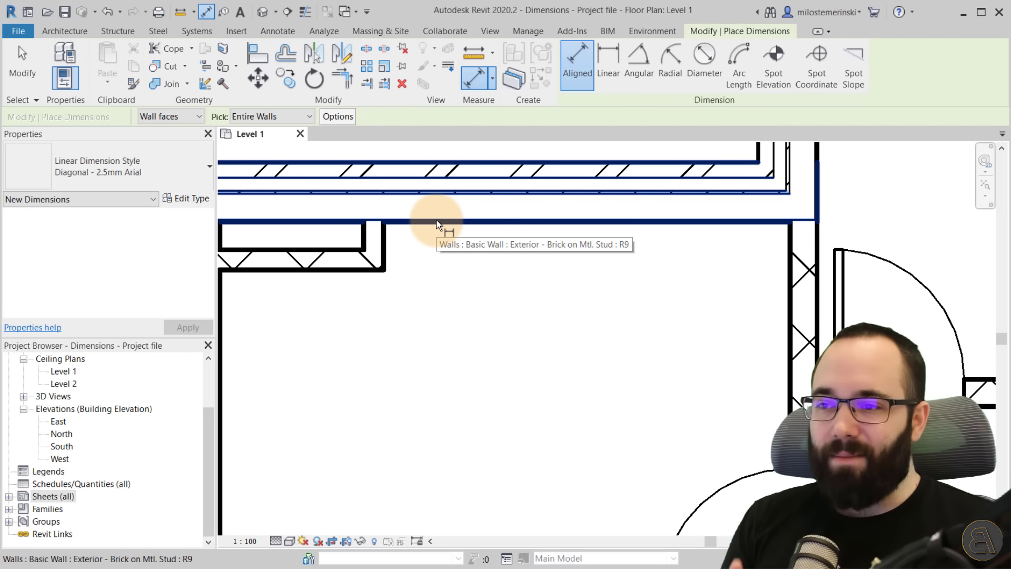
{"action": "scroll", "coordinate": [443, 237], "scroll_direction": "up", "scroll_amount": 1}
{"action": "scroll", "coordinate": [427, 211], "scroll_direction": "down", "scroll_amount": 3}
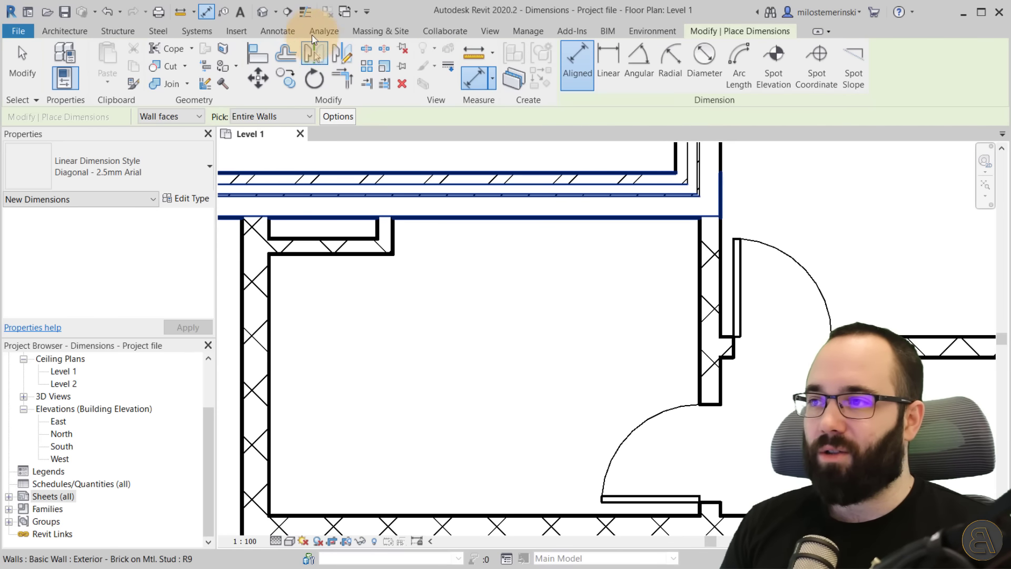
{"action": "left_click", "coordinate": [305, 12]}
Switch the dimension pick mode back to Individual References.
{"action": "scroll", "coordinate": [446, 193], "scroll_direction": "up", "scroll_amount": 4}
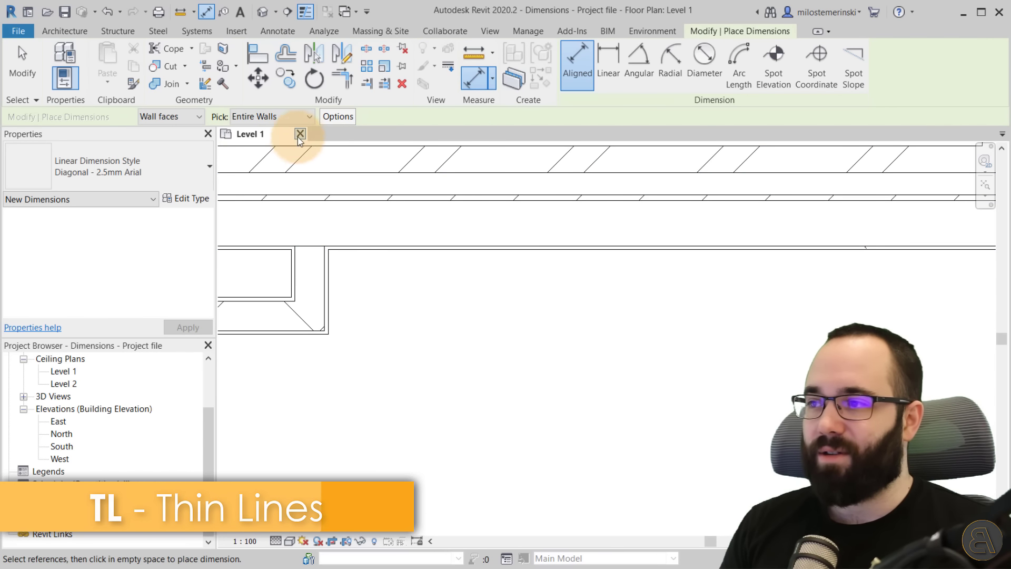
{"action": "left_click", "coordinate": [278, 118]}
{"action": "left_click", "coordinate": [285, 132]}
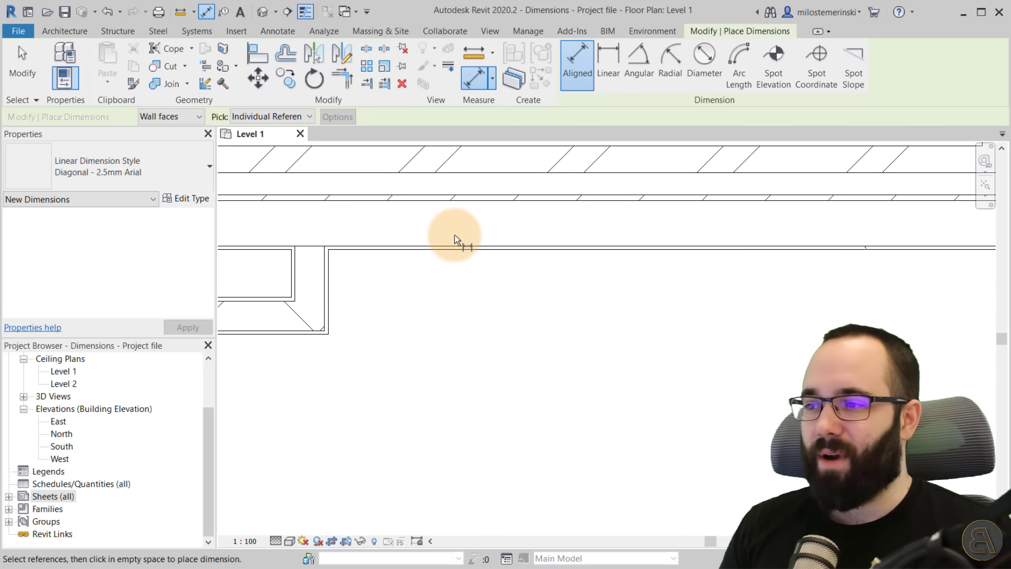
Cycle through references on the northern exterior wall and pick its inner face as the first dimension reference.
{"action": "scroll", "coordinate": [454, 242], "scroll_direction": "down", "scroll_amount": 2}
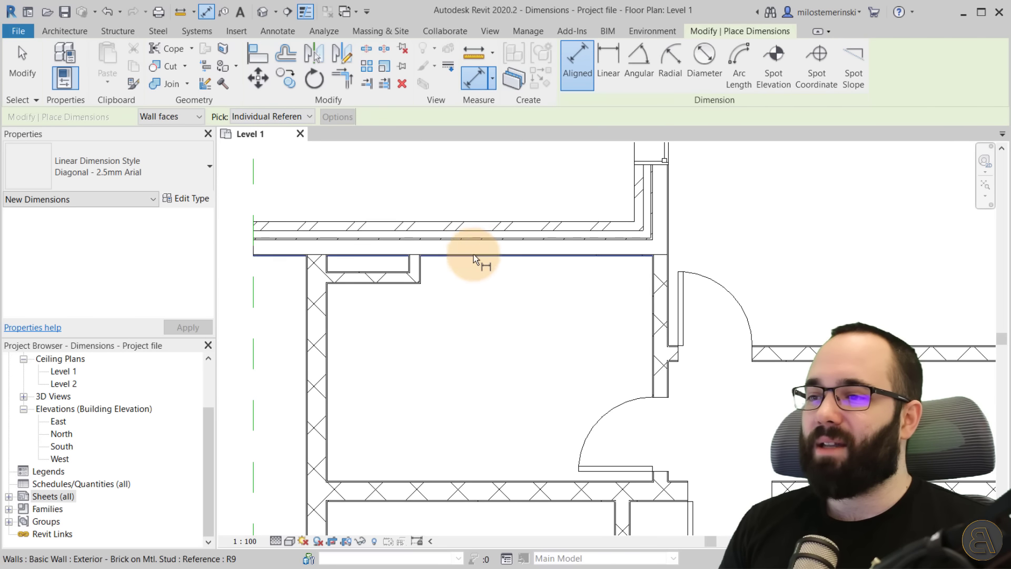
{"action": "scroll", "coordinate": [482, 266], "scroll_direction": "down", "scroll_amount": 3}
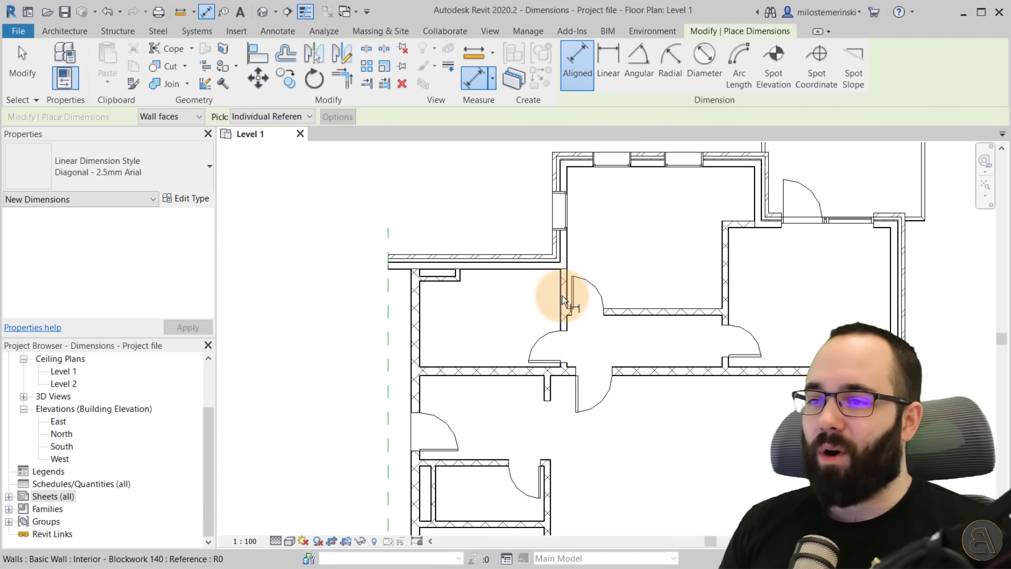
{"action": "scroll", "coordinate": [562, 297], "scroll_direction": "up", "scroll_amount": 2}
{"action": "scroll", "coordinate": [551, 296], "scroll_direction": "down", "scroll_amount": 1}
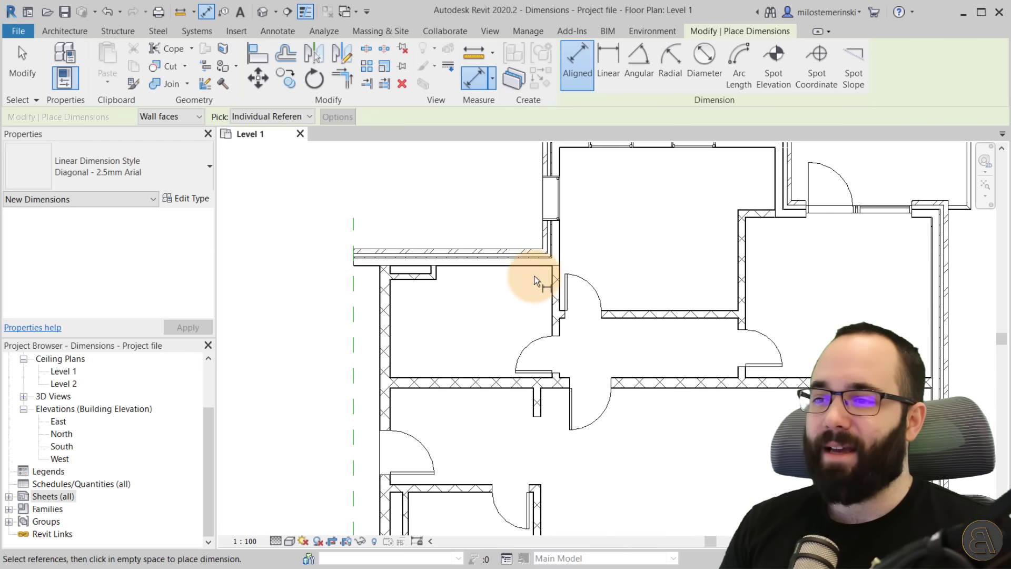
{"action": "scroll", "coordinate": [495, 258], "scroll_direction": "up", "scroll_amount": 3}
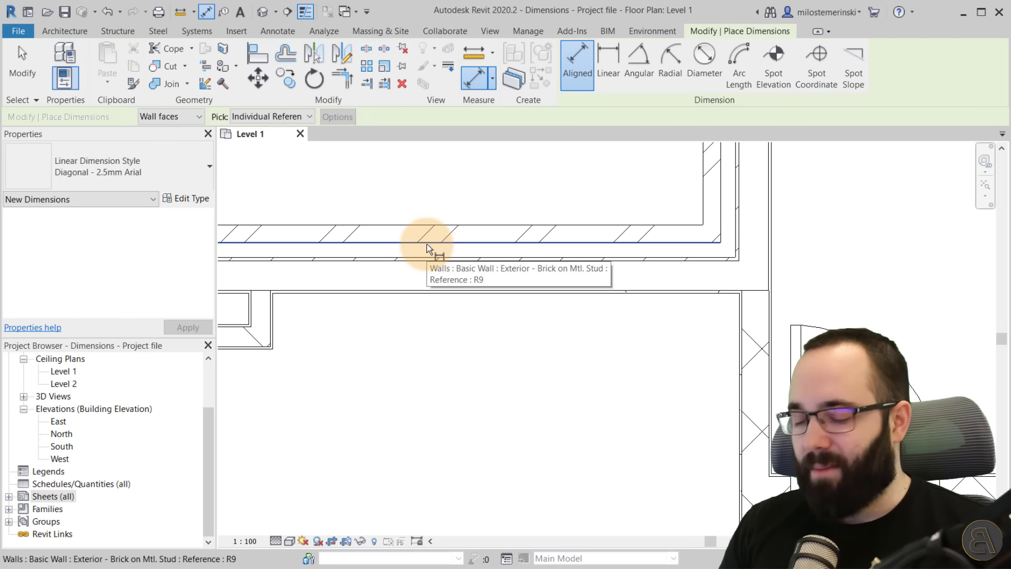
{"action": "key", "text": "Tab"}
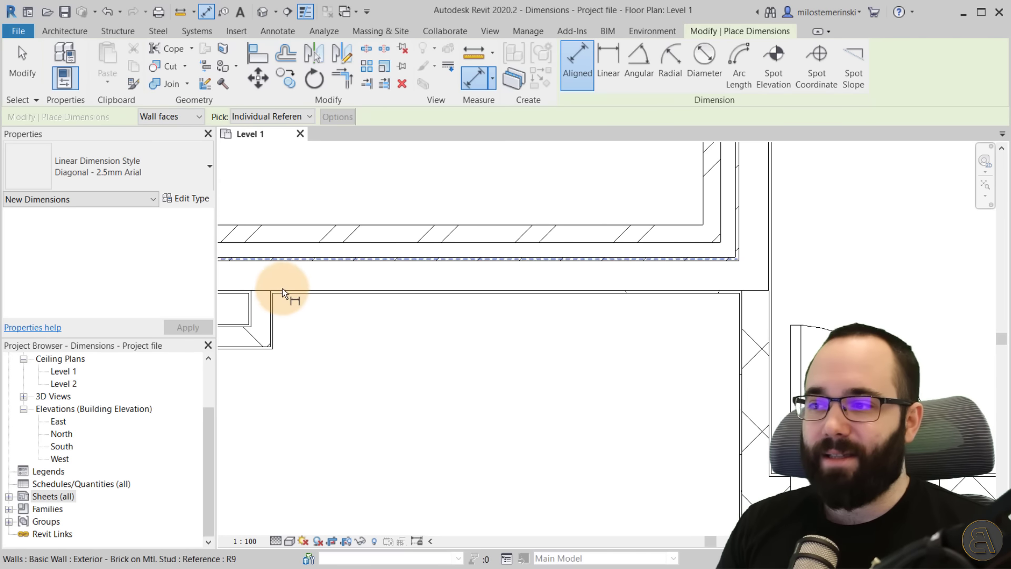
{"action": "left_click", "coordinate": [428, 301]}
Add the face of the first interior wall below as the next reference in the vertical dimension string.
{"action": "scroll", "coordinate": [551, 280], "scroll_direction": "down", "scroll_amount": 3}
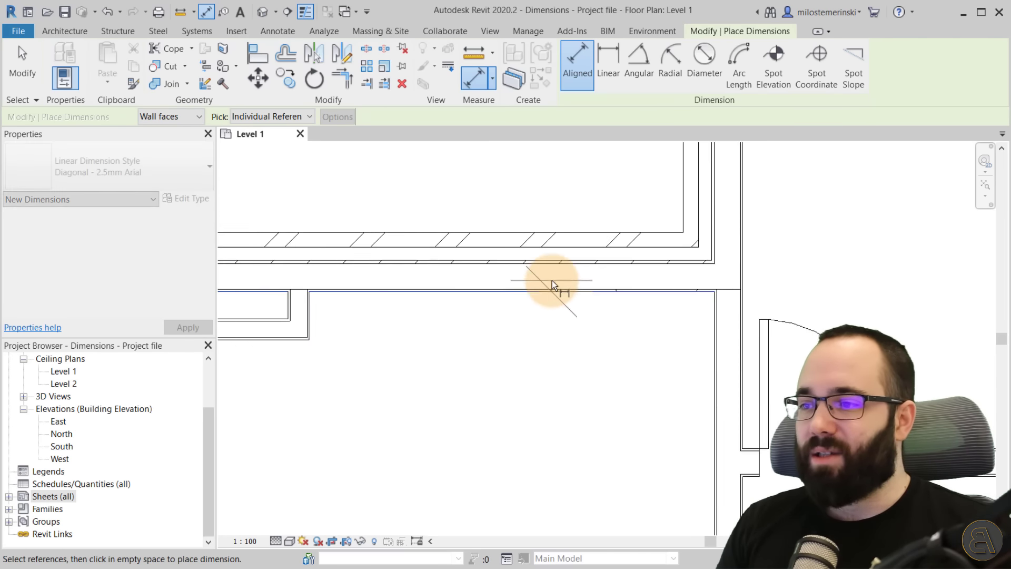
{"action": "scroll", "coordinate": [468, 407], "scroll_direction": "down", "scroll_amount": 3}
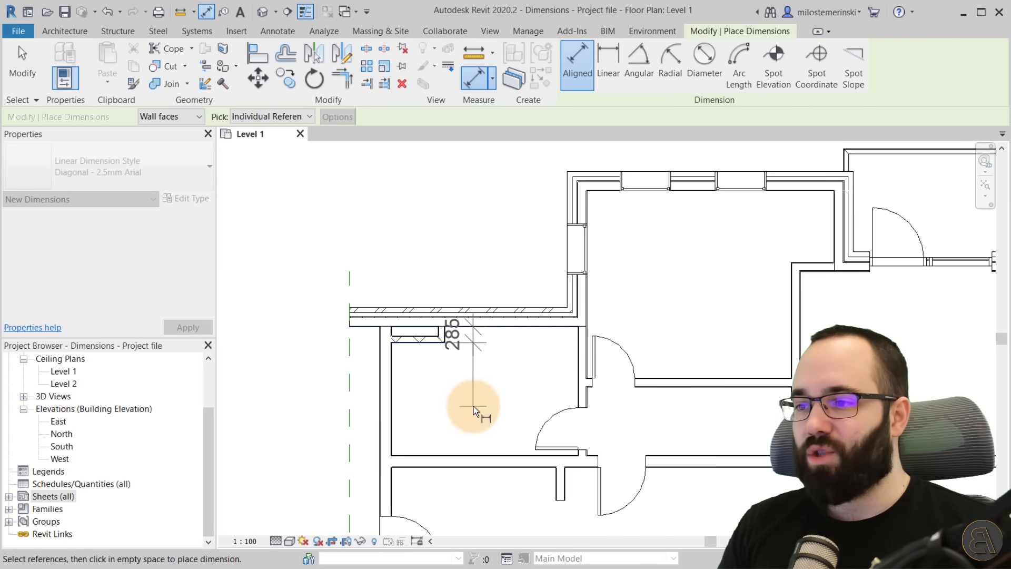
{"action": "scroll", "coordinate": [497, 343], "scroll_direction": "up", "scroll_amount": 4}
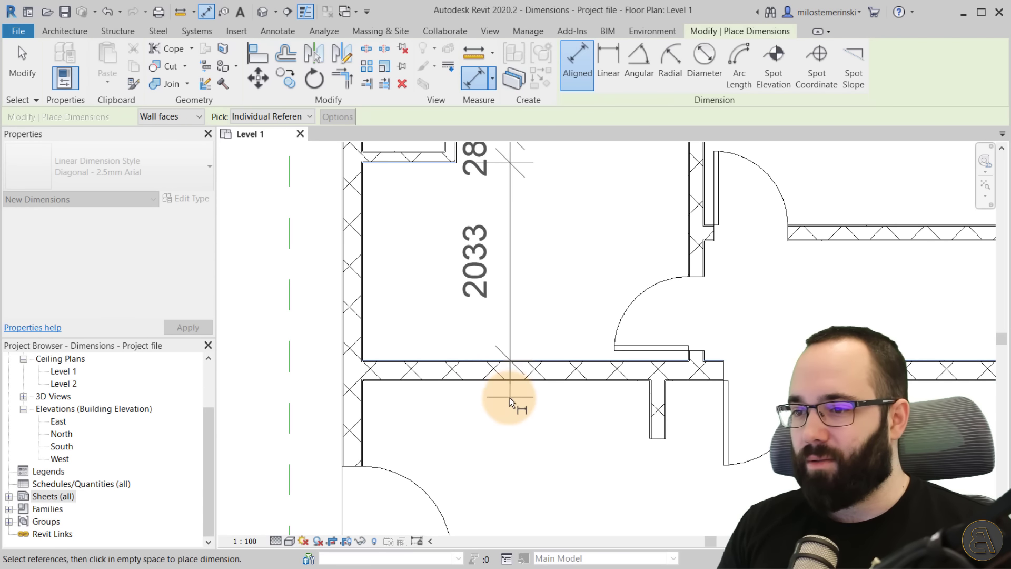
{"action": "left_click", "coordinate": [501, 382]}
{"action": "scroll", "coordinate": [519, 401], "scroll_direction": "down", "scroll_amount": 2}
{"action": "middle_click_drag", "start_coordinate": [519, 402], "coordinate": [532, 276]}
{"action": "scroll", "coordinate": [517, 345], "scroll_direction": "up", "scroll_amount": 3}
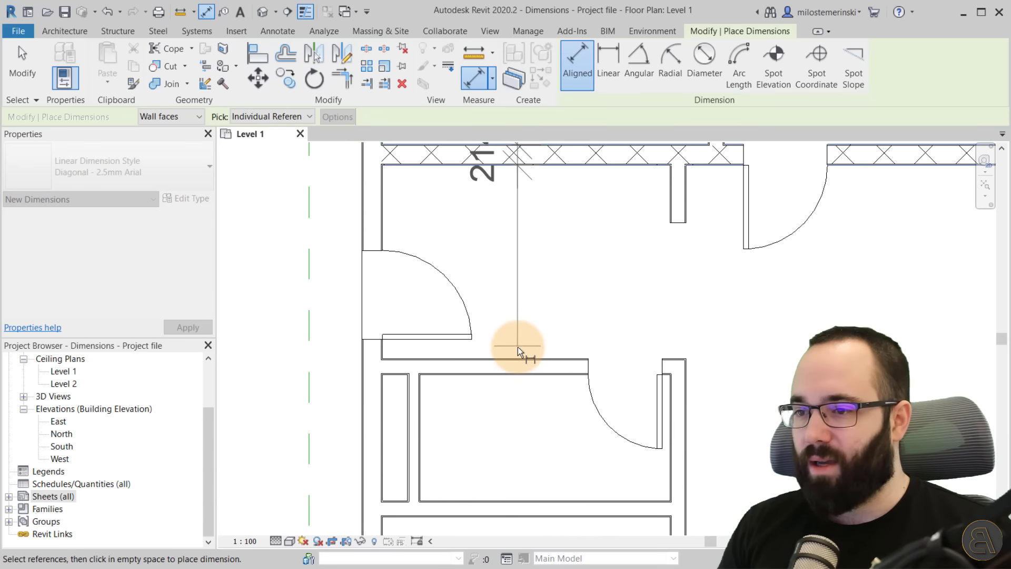
Pick the faces of the next interior walls around the small room to extend the dimension chain.
{"action": "left_click", "coordinate": [517, 357]}
{"action": "left_click", "coordinate": [526, 378]}
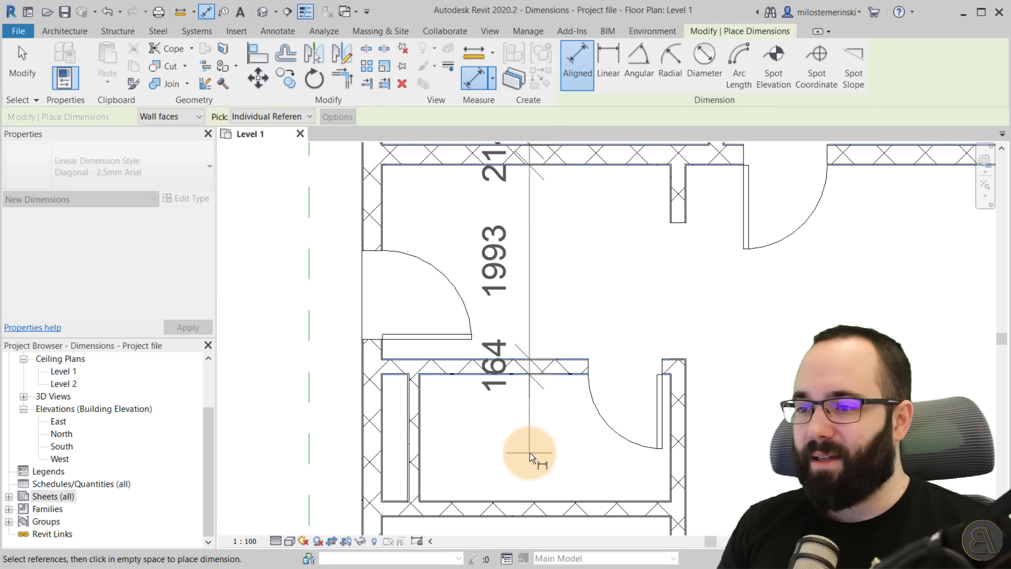
{"action": "middle_click_drag", "start_coordinate": [530, 453], "coordinate": [537, 377]}
{"action": "left_click", "coordinate": [530, 412]}
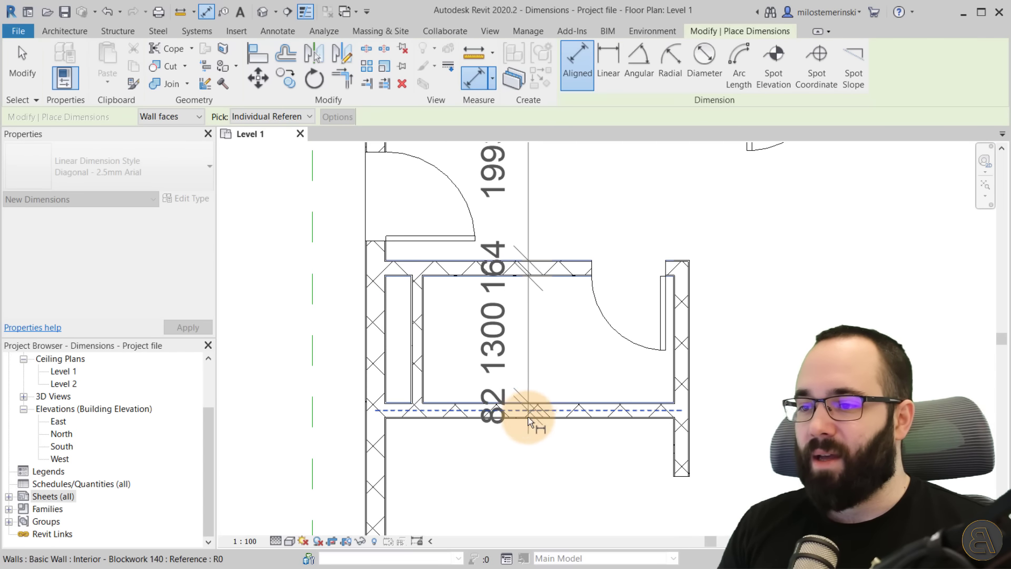
{"action": "middle_click_drag", "start_coordinate": [510, 479], "coordinate": [521, 447]}
Cycle through the references of the wall below the small room and pick one of them.
{"action": "scroll", "coordinate": [510, 393], "scroll_direction": "up", "scroll_amount": 3}
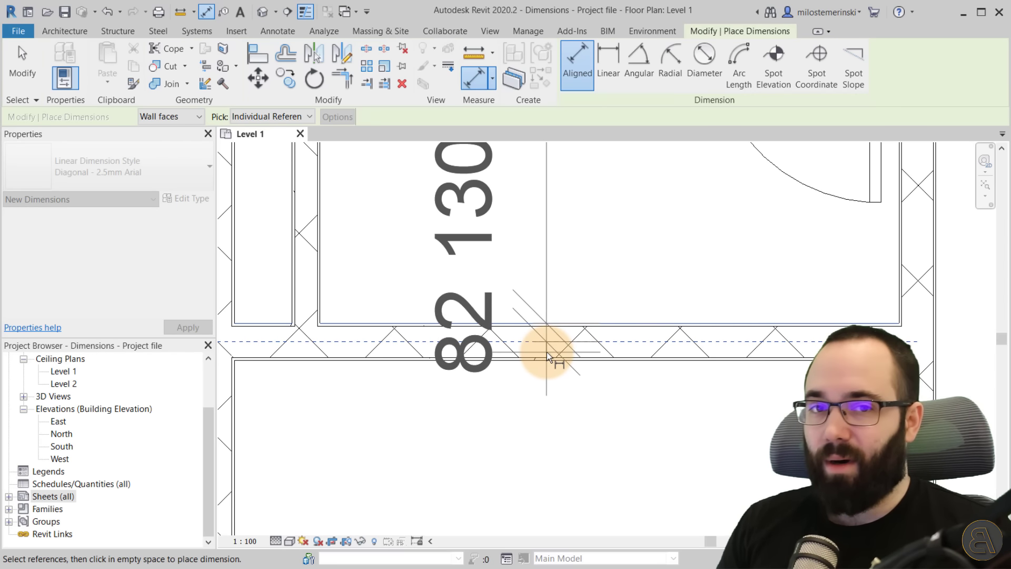
{"action": "scroll", "coordinate": [559, 412], "scroll_direction": "down", "scroll_amount": 1}
{"action": "scroll", "coordinate": [559, 413], "scroll_direction": "down", "scroll_amount": 2}
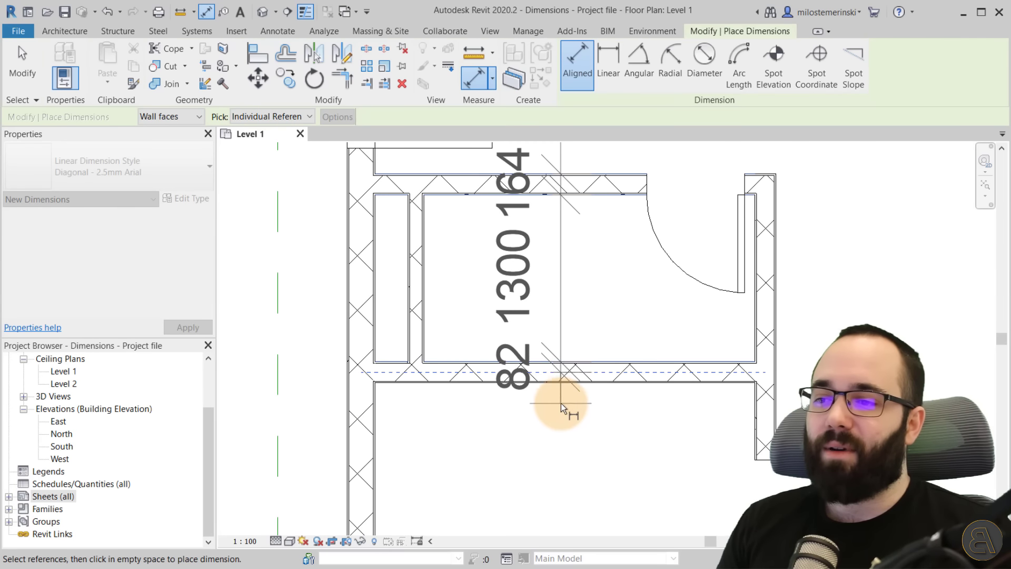
{"action": "scroll", "coordinate": [554, 380], "scroll_direction": "up", "scroll_amount": 3}
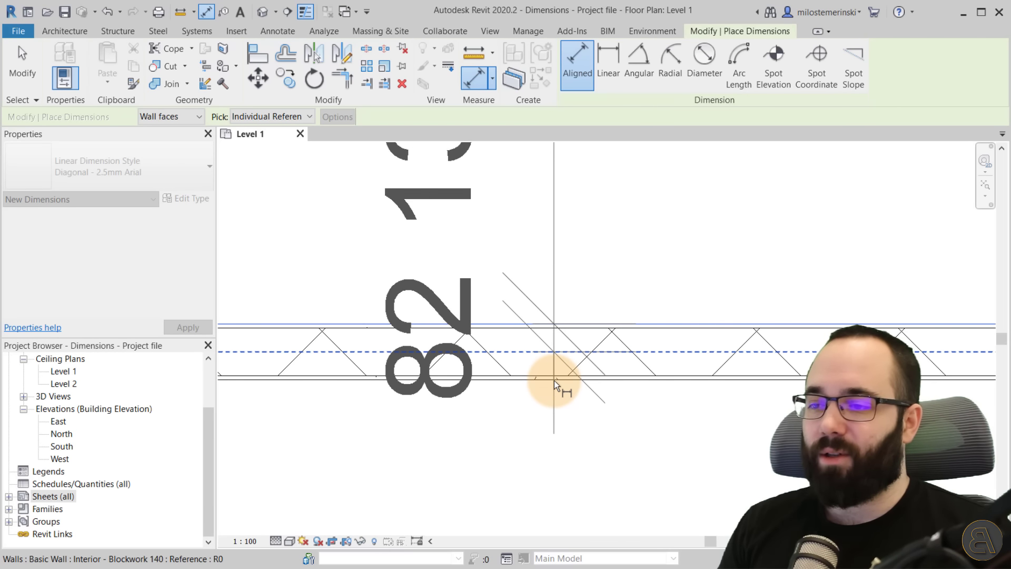
{"action": "key", "text": "Tab"}
{"action": "left_click", "coordinate": [554, 380]}
Re-pick the small room's wall faces to adjust the references in the dimension chain.
{"action": "scroll", "coordinate": [553, 427], "scroll_direction": "down", "scroll_amount": 3}
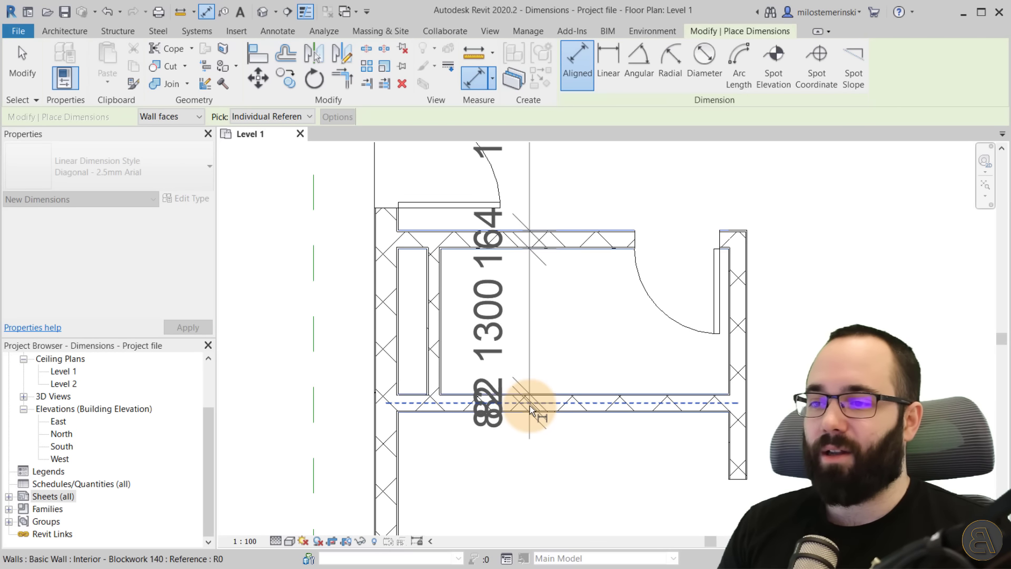
{"action": "scroll", "coordinate": [586, 425], "scroll_direction": "up", "scroll_amount": 1}
{"action": "scroll", "coordinate": [586, 425], "scroll_direction": "up", "scroll_amount": 1}
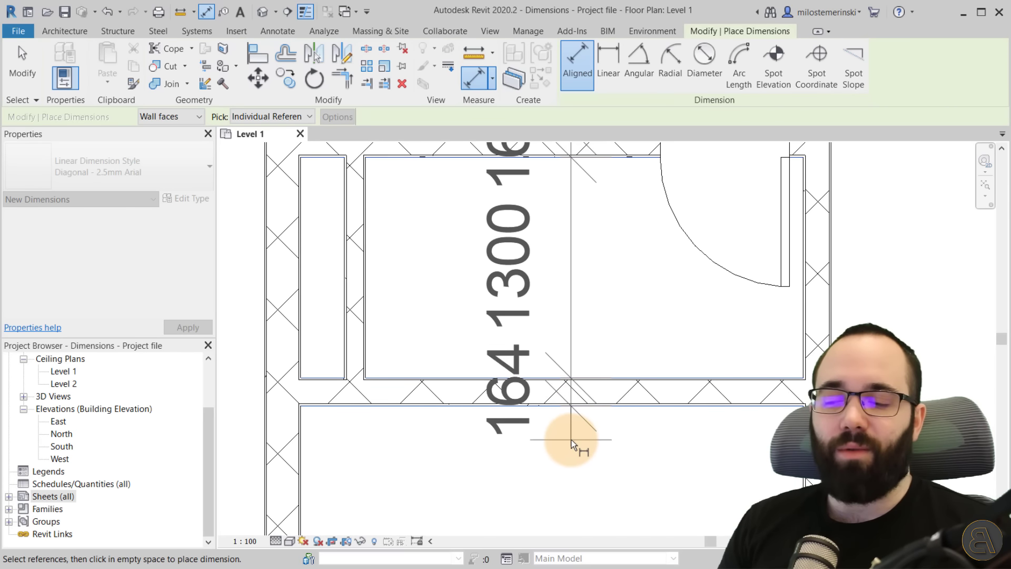
{"action": "scroll", "coordinate": [586, 158], "scroll_direction": "down", "scroll_amount": 1}
{"action": "middle_click_drag", "start_coordinate": [586, 158], "coordinate": [501, 396]}
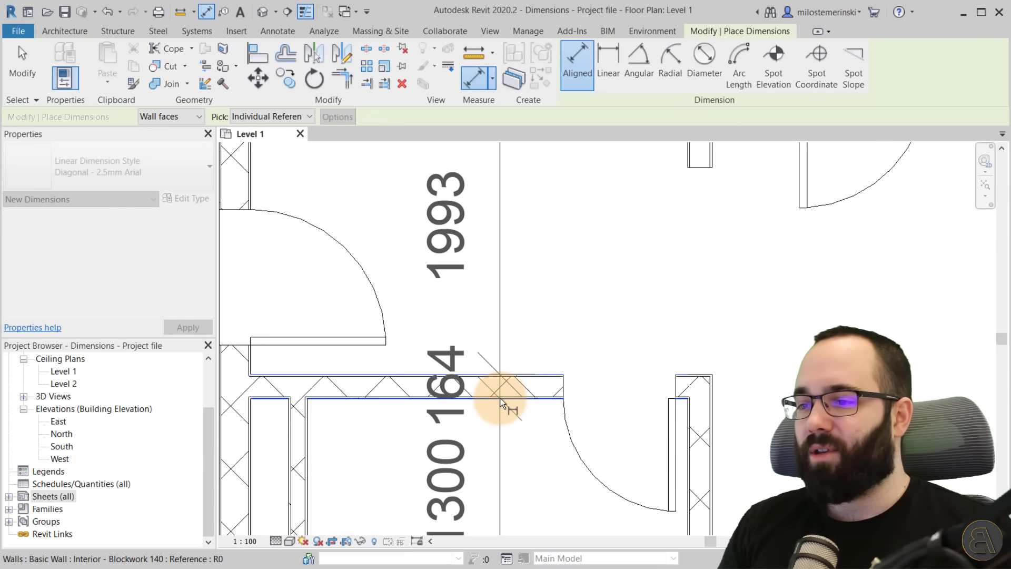
{"action": "scroll", "coordinate": [531, 345], "scroll_direction": "down", "scroll_amount": 2}
{"action": "scroll", "coordinate": [531, 345], "scroll_direction": "down", "scroll_amount": 1}
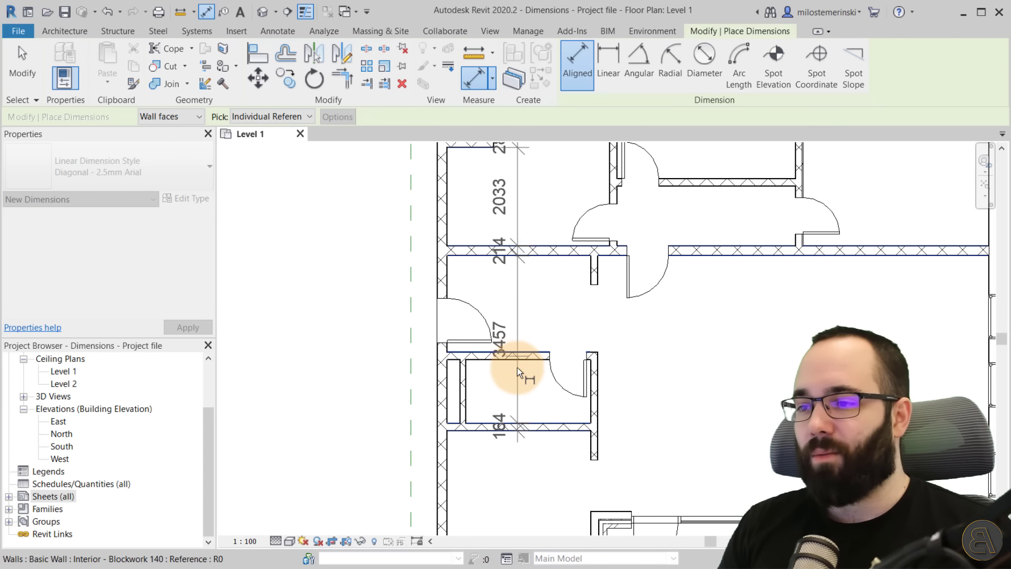
{"action": "left_click", "coordinate": [517, 359]}
{"action": "left_click", "coordinate": [523, 352]}
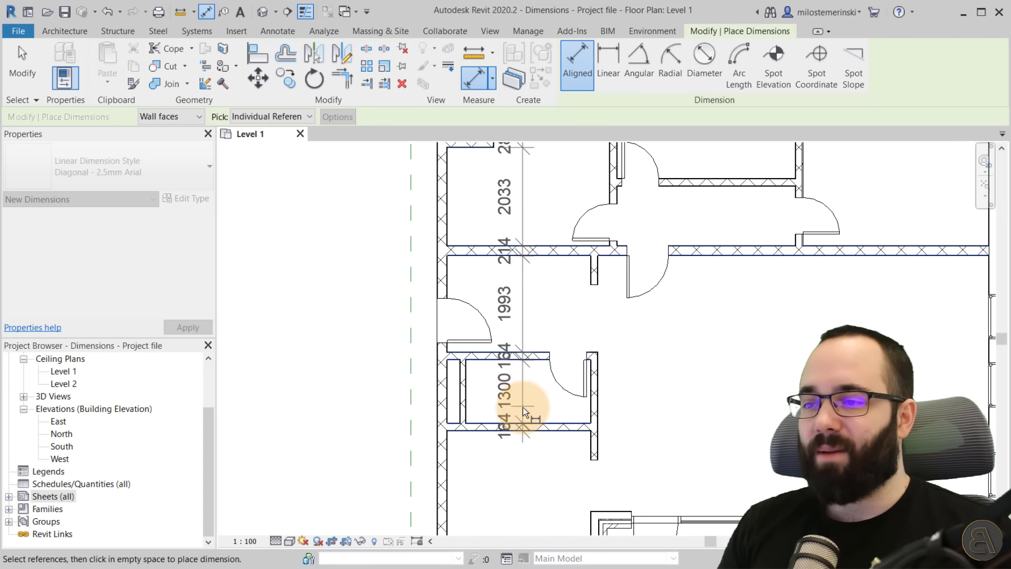
{"action": "middle_click_drag", "start_coordinate": [530, 398], "coordinate": [536, 290]}
{"action": "scroll", "coordinate": [536, 293], "scroll_direction": "up", "scroll_amount": 2}
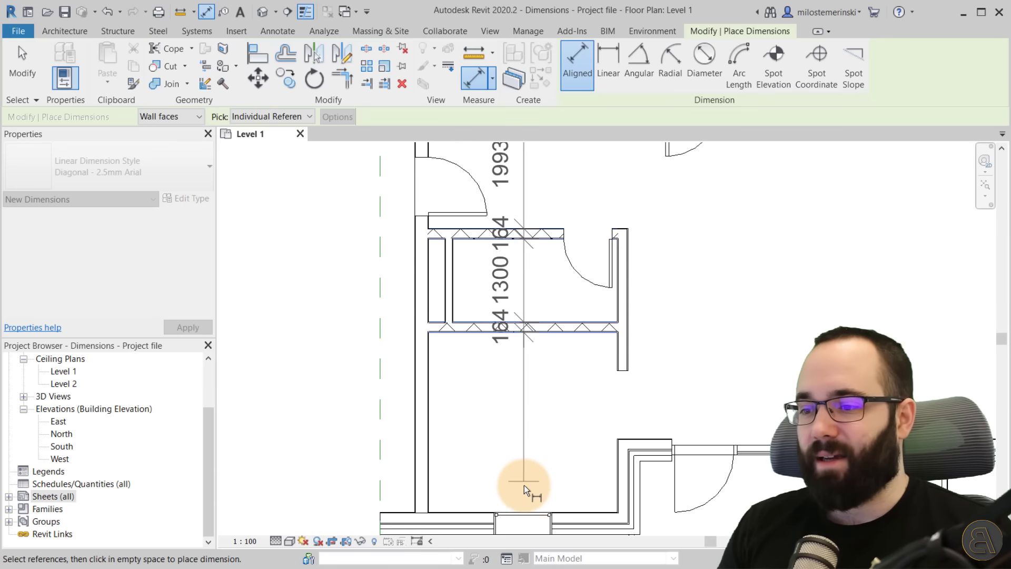
Add the southern exterior wall's inner face as the last reference and place the dimension string in empty space.
{"action": "left_click", "coordinate": [519, 511]}
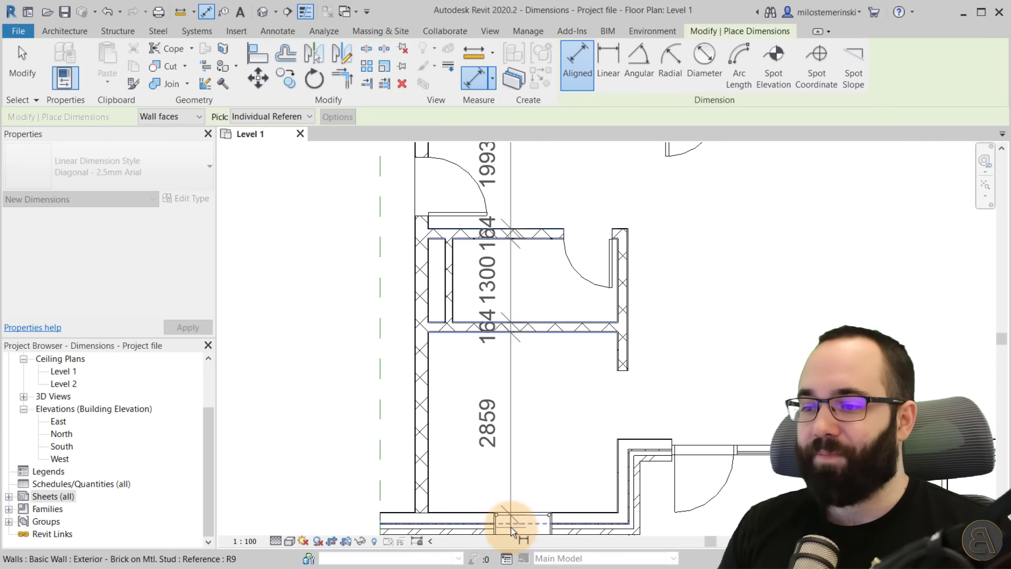
{"action": "scroll", "coordinate": [511, 526], "scroll_direction": "up", "scroll_amount": 3}
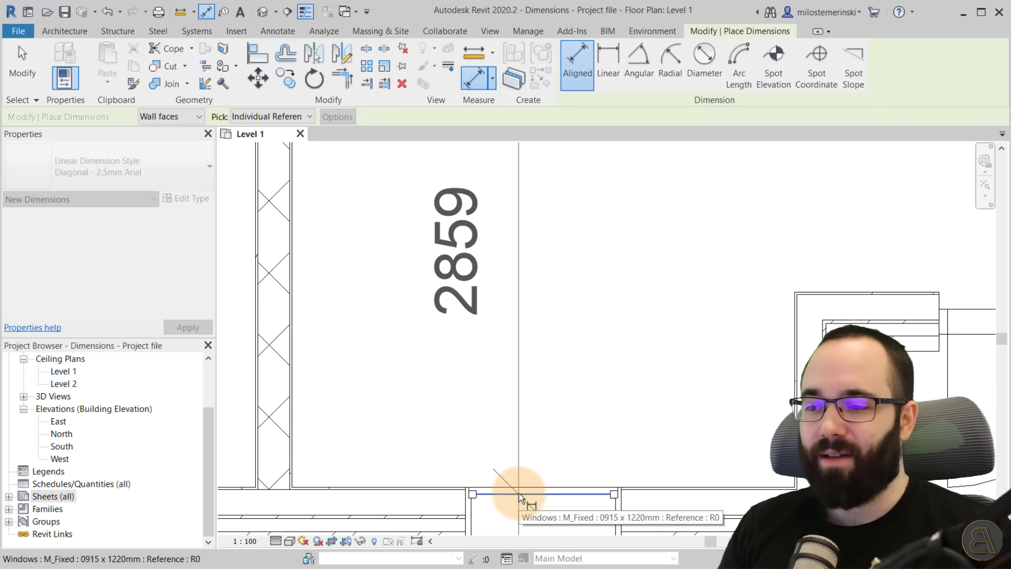
{"action": "left_click", "coordinate": [519, 493]}
{"action": "scroll", "coordinate": [539, 387], "scroll_direction": "down", "scroll_amount": 3}
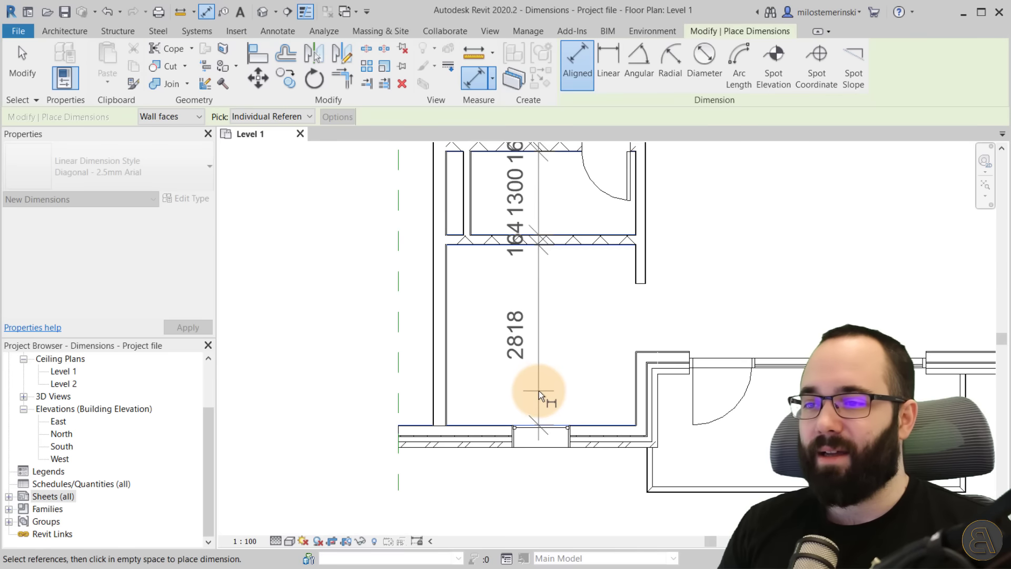
{"action": "scroll", "coordinate": [538, 390], "scroll_direction": "down", "scroll_amount": 2}
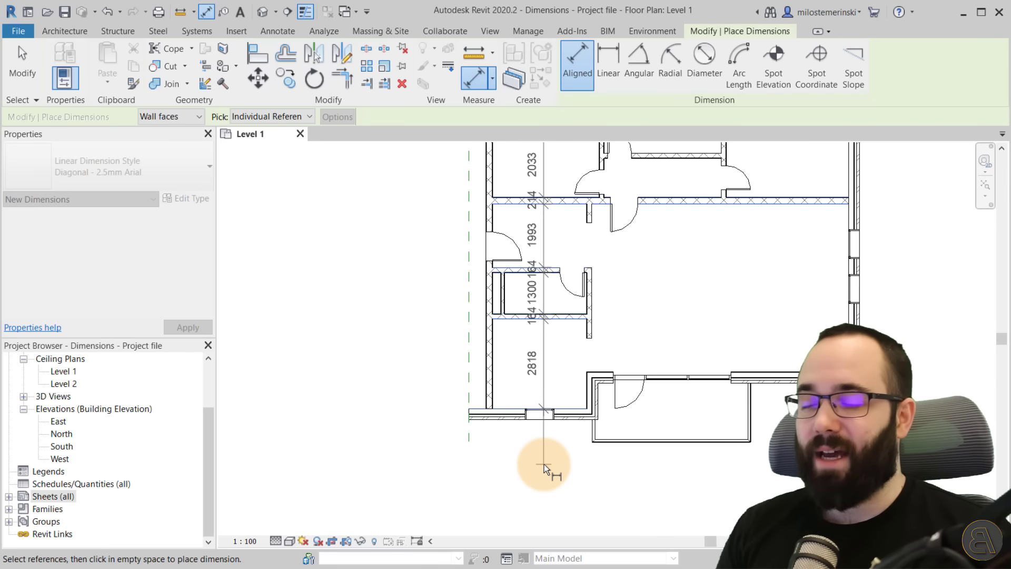
{"action": "middle_click_drag", "start_coordinate": [545, 463], "coordinate": [558, 518]}
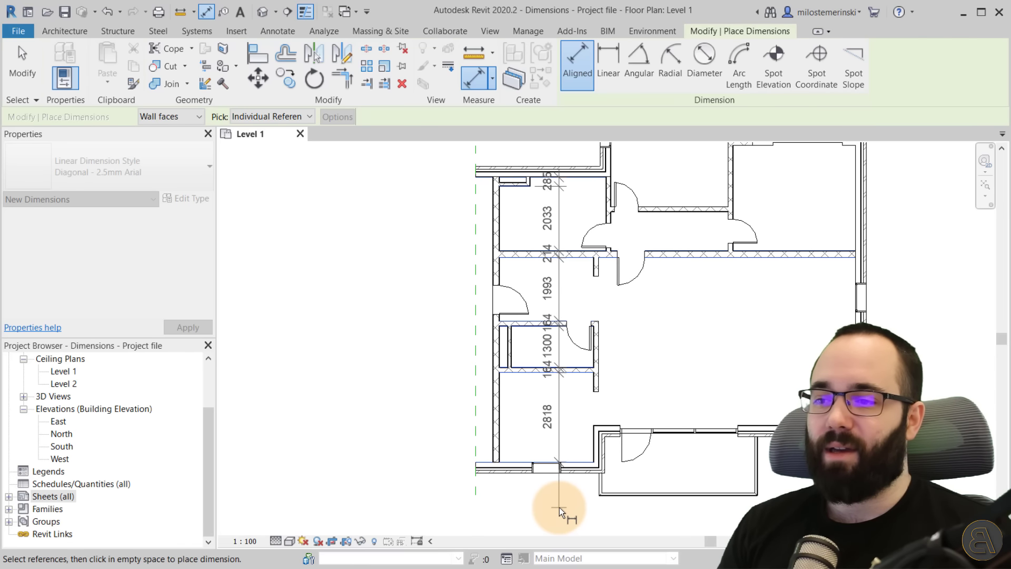
{"action": "left_click", "coordinate": [559, 507]}
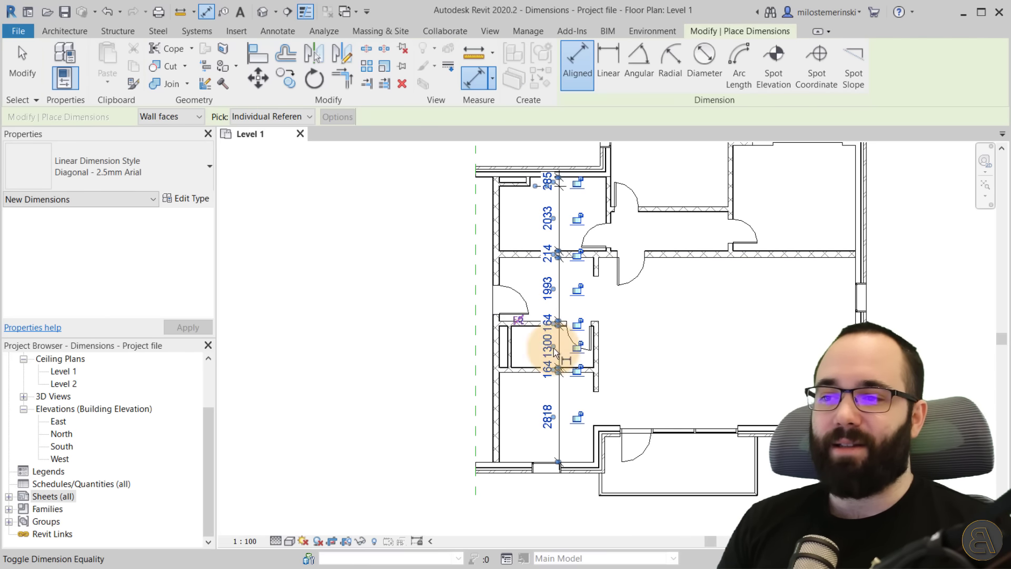
Exit the dimension tool, select the new dimension string and start Edit Witness Lines.
{"action": "key", "text": "Escape"}
{"action": "key", "text": "Escape"}
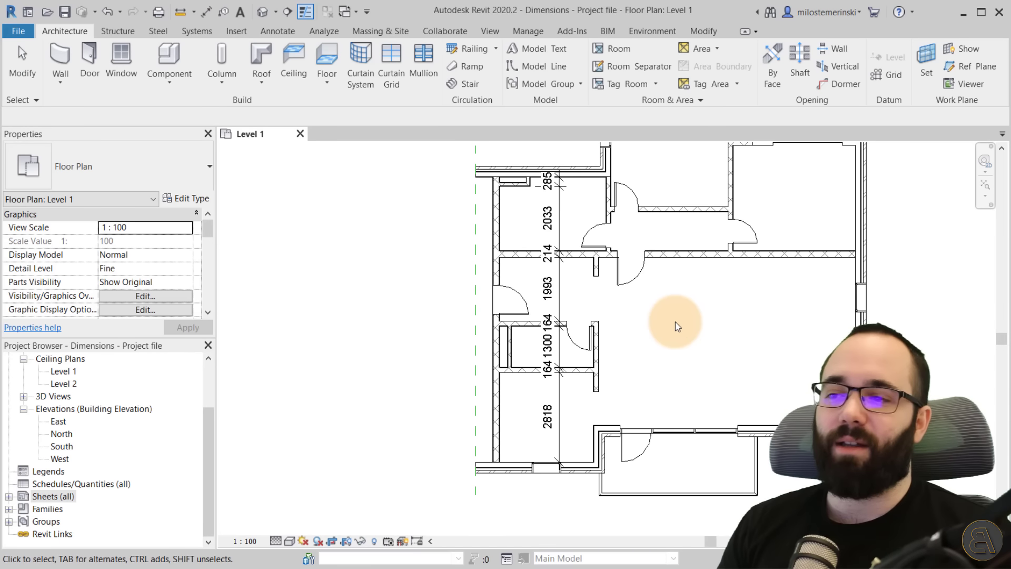
{"action": "left_click", "coordinate": [559, 296]}
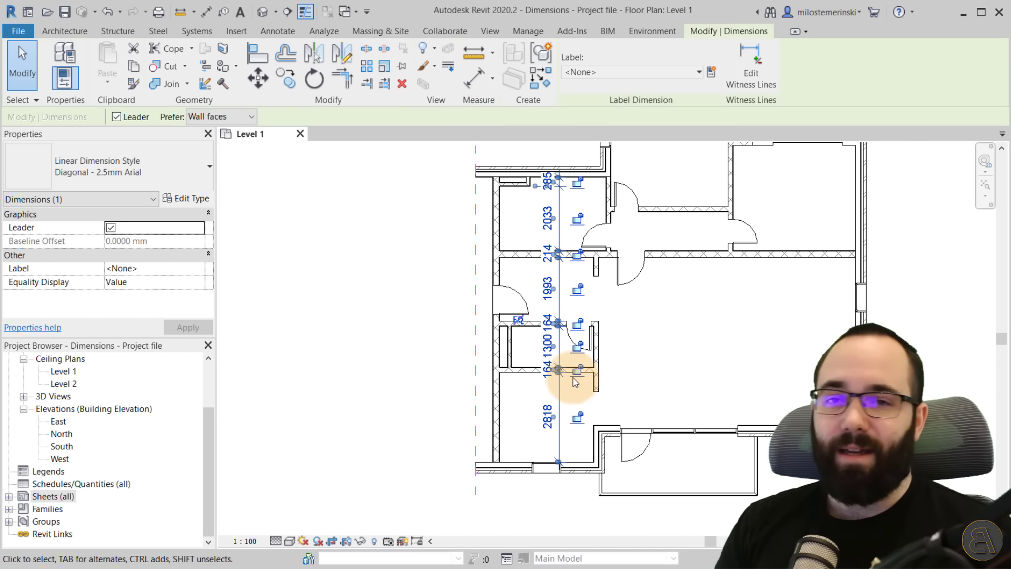
{"action": "scroll", "coordinate": [557, 289], "scroll_direction": "down", "scroll_amount": 2}
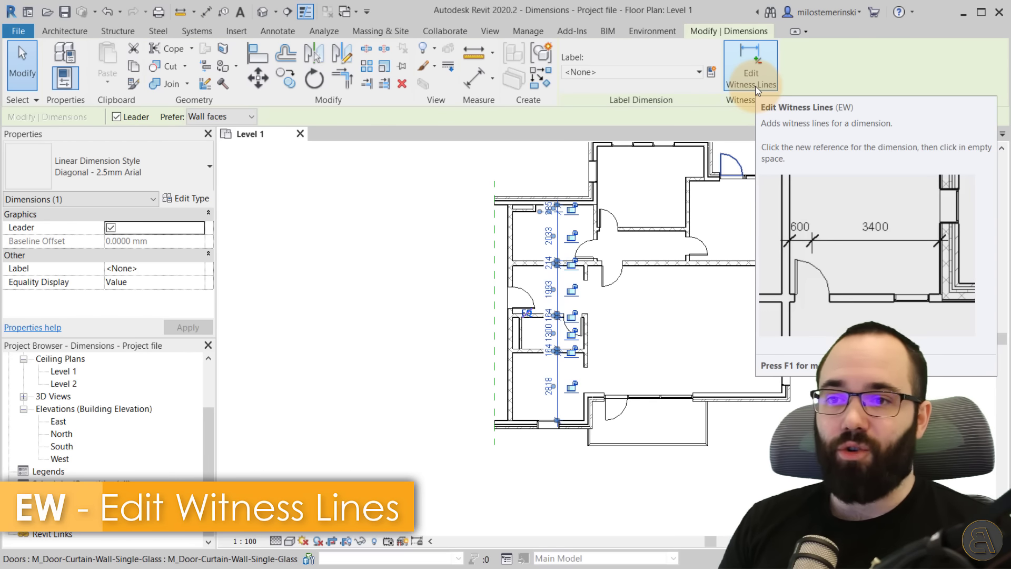
{"action": "left_click", "coordinate": [755, 84]}
Add a witness line at the outer face of the northern exterior wall.
{"action": "scroll", "coordinate": [579, 216], "scroll_direction": "up", "scroll_amount": 6}
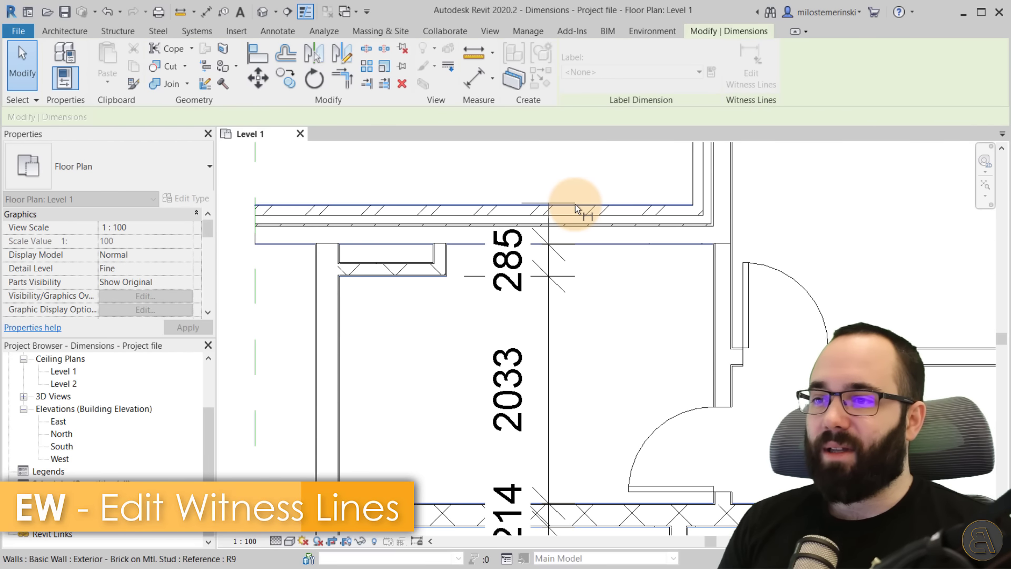
{"action": "scroll", "coordinate": [581, 184], "scroll_direction": "down", "scroll_amount": 2}
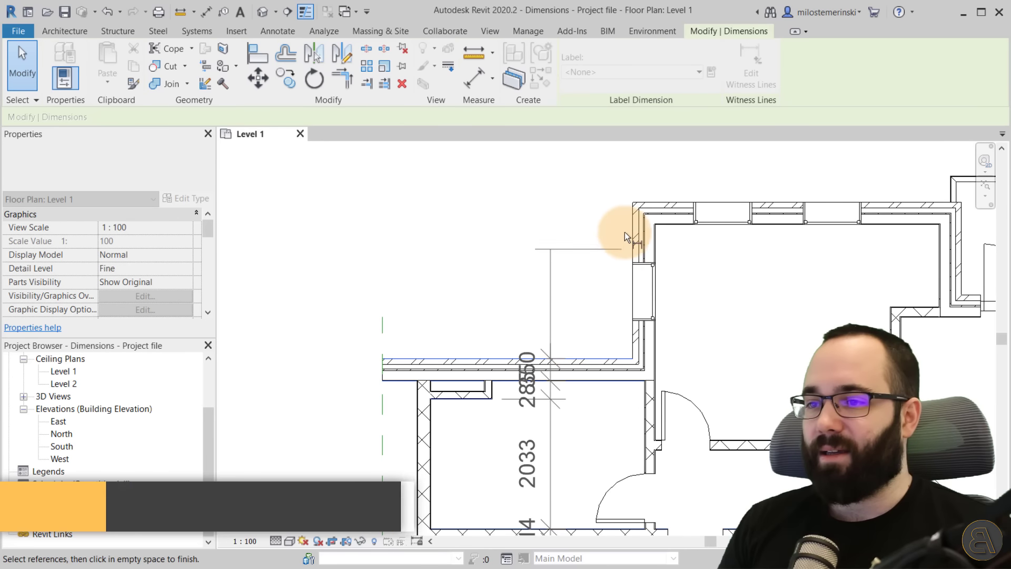
{"action": "left_click", "coordinate": [650, 202]}
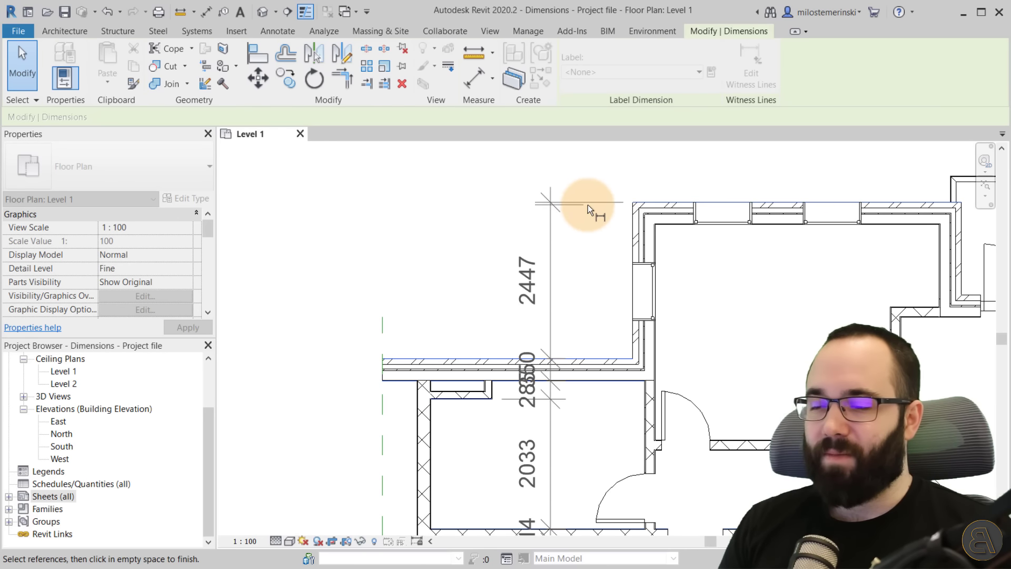
Remove the witness line on the interior wall face between the 2033 and 214 segments.
{"action": "scroll", "coordinate": [566, 216], "scroll_direction": "down", "scroll_amount": 2}
{"action": "scroll", "coordinate": [568, 416], "scroll_direction": "up", "scroll_amount": 4}
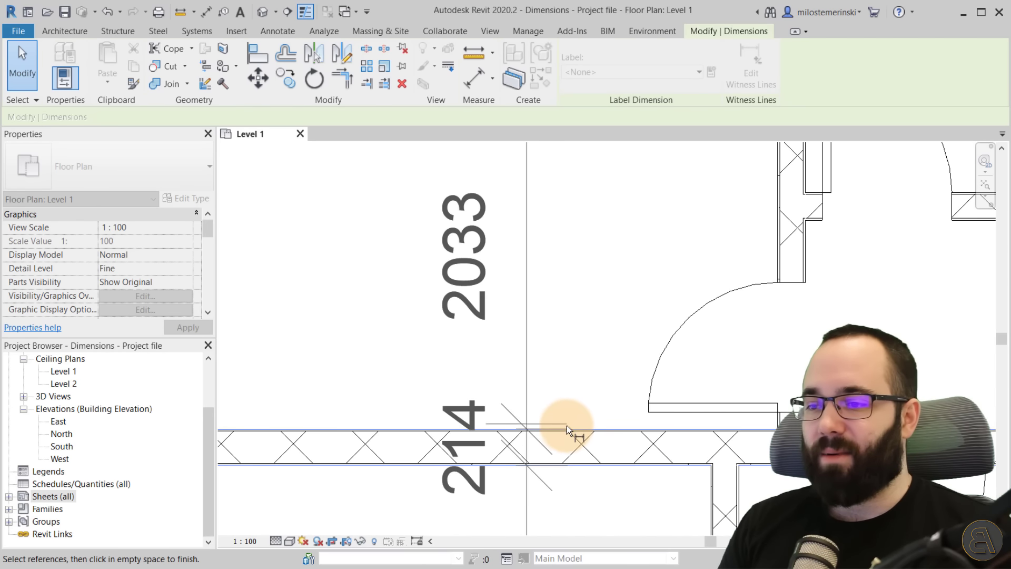
{"action": "left_click", "coordinate": [567, 425]}
Re-add the witness line on that interior wall's face.
{"action": "scroll", "coordinate": [583, 373], "scroll_direction": "down", "scroll_amount": 2}
{"action": "scroll", "coordinate": [582, 372], "scroll_direction": "down", "scroll_amount": 2}
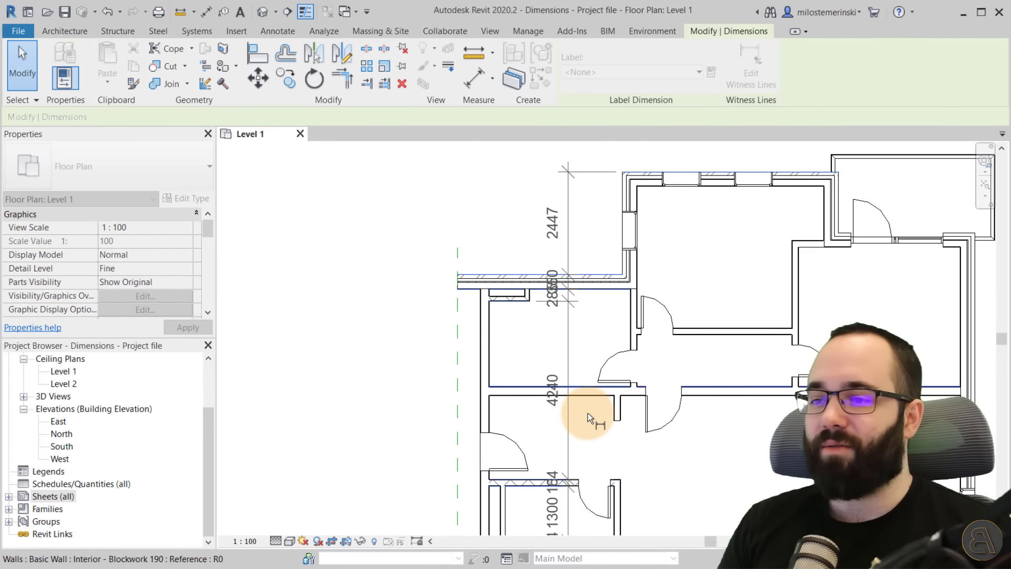
{"action": "scroll", "coordinate": [583, 412], "scroll_direction": "up", "scroll_amount": 3}
{"action": "left_click", "coordinate": [582, 372]}
{"action": "left_click", "coordinate": [583, 372]}
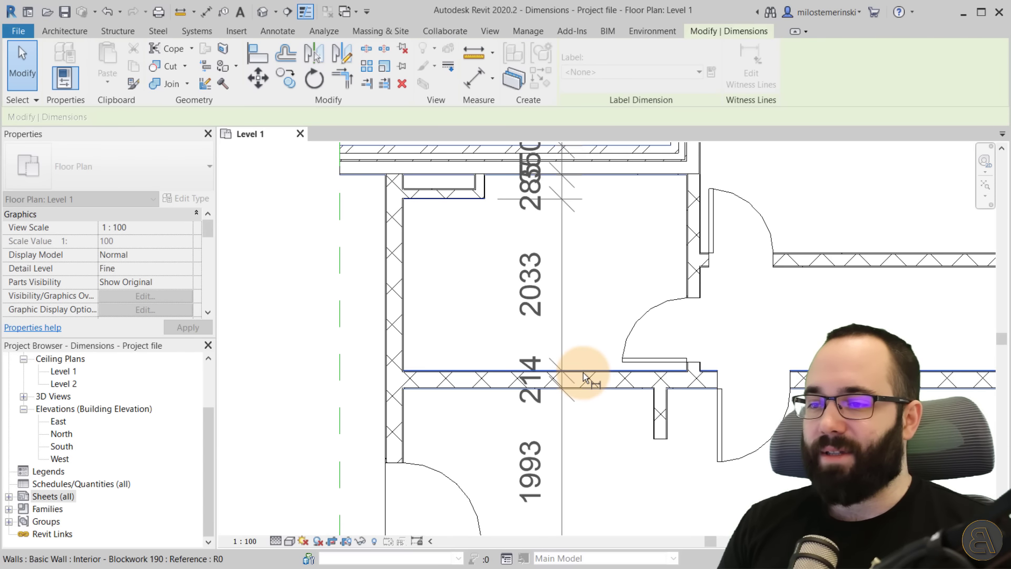
Finish editing the witness lines of the vertical dimension string.
{"action": "scroll", "coordinate": [579, 363], "scroll_direction": "down", "scroll_amount": 3}
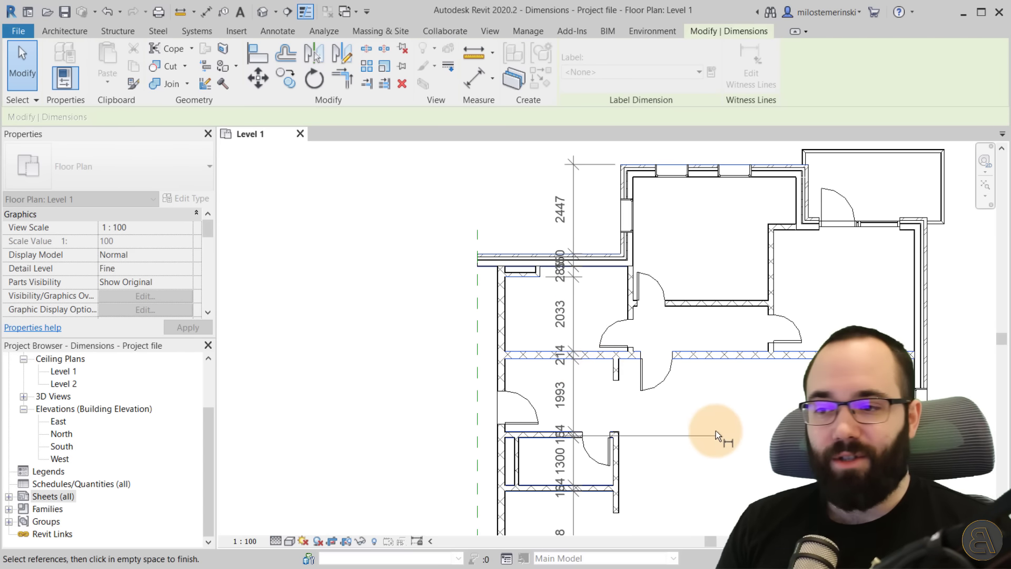
{"action": "middle_click_drag", "start_coordinate": [716, 431], "coordinate": [685, 399]}
{"action": "scroll", "coordinate": [666, 380], "scroll_direction": "down", "scroll_amount": 2}
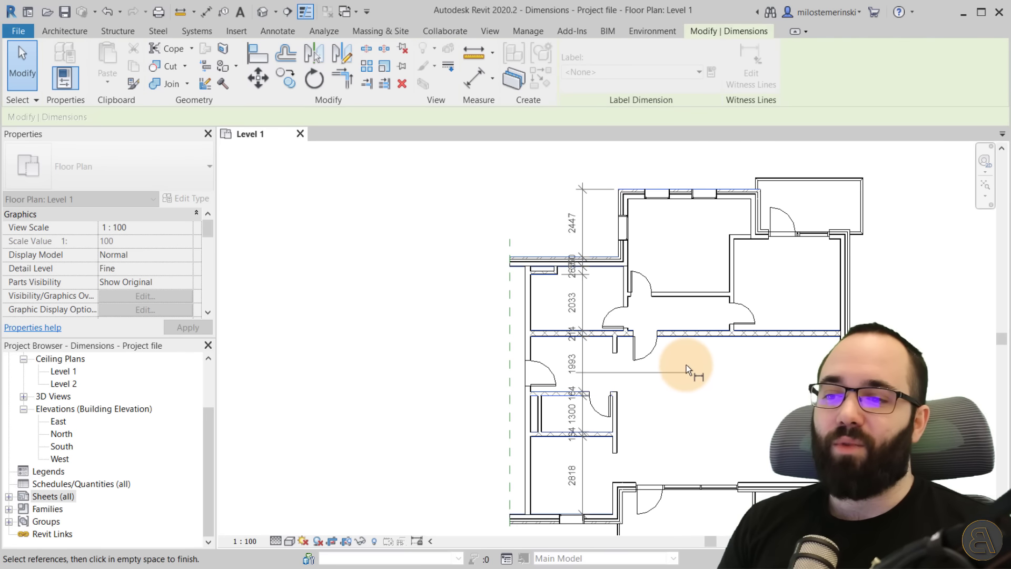
{"action": "left_click", "coordinate": [737, 380]}
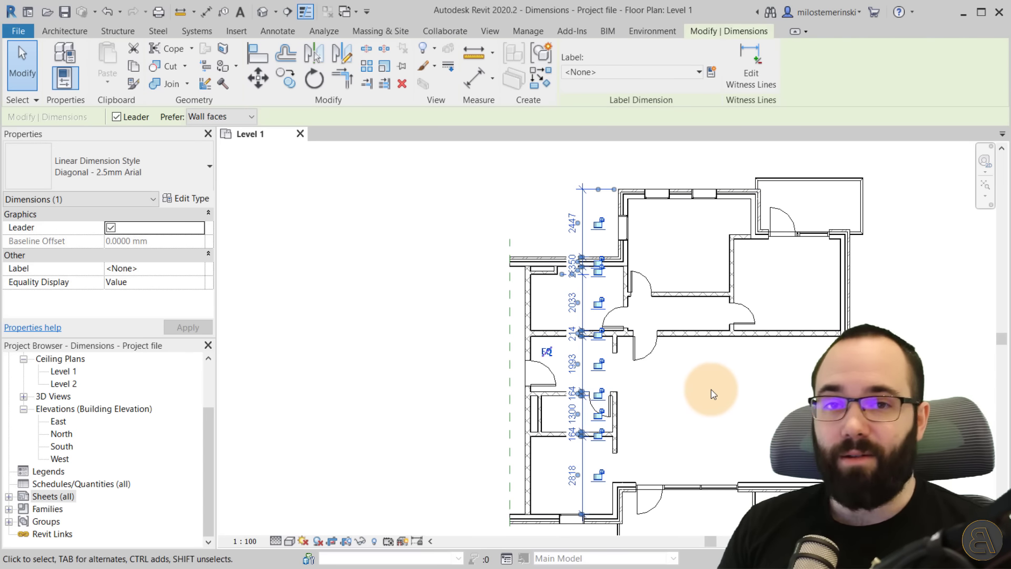
Select the dimension string and drag its top witness line to other wall references, then back to the exterior wall face.
{"action": "key", "text": "Escape"}
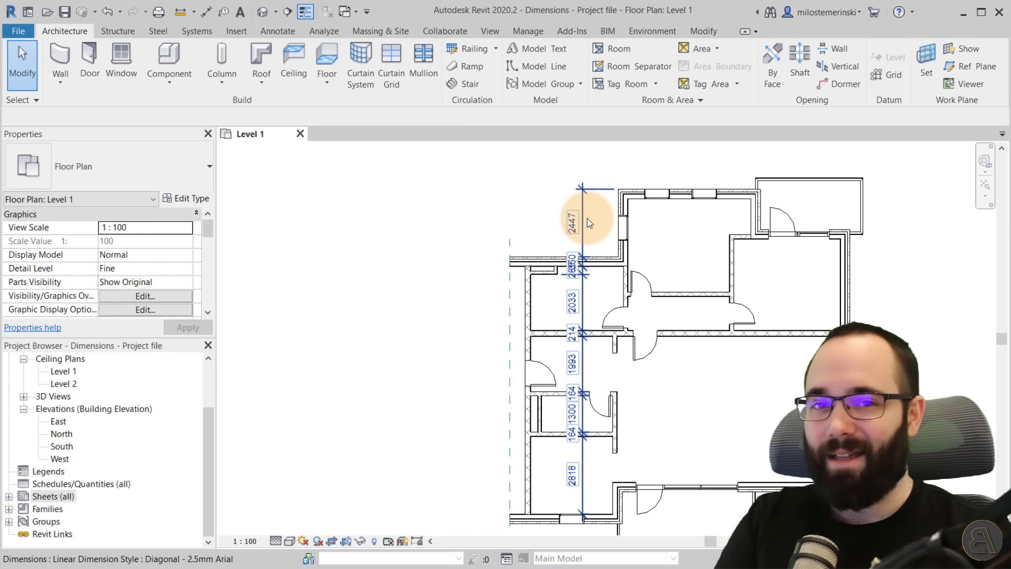
{"action": "left_click", "coordinate": [582, 200]}
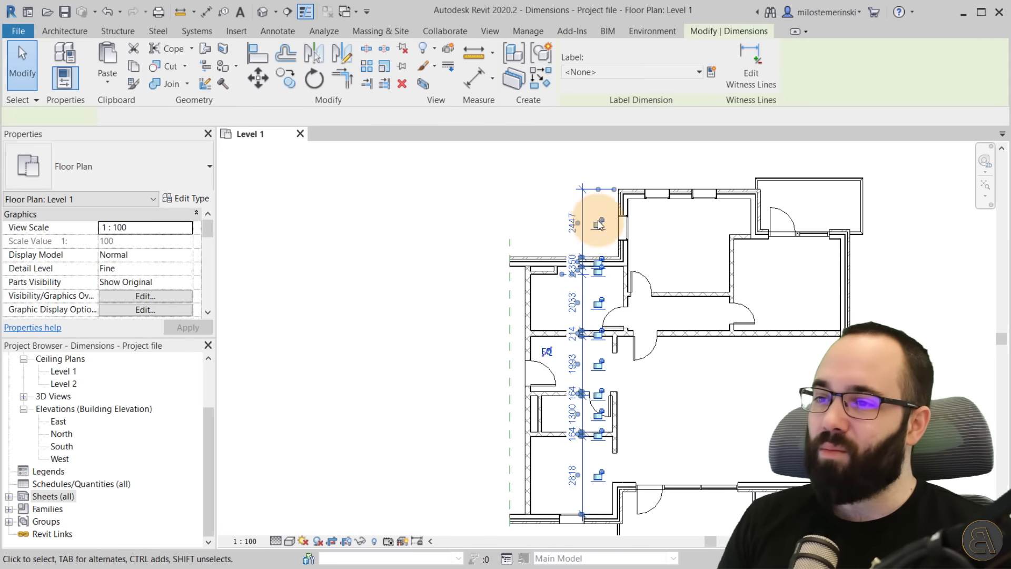
{"action": "scroll", "coordinate": [593, 205], "scroll_direction": "up", "scroll_amount": 4}
{"action": "scroll", "coordinate": [506, 416], "scroll_direction": "up", "scroll_amount": 3}
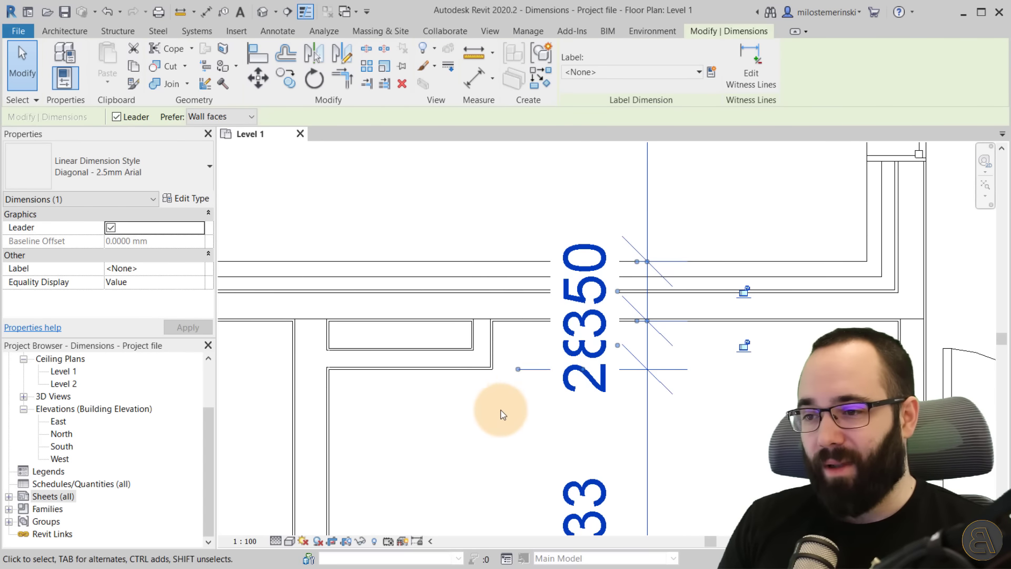
{"action": "scroll", "coordinate": [553, 382], "scroll_direction": "down", "scroll_amount": 4}
{"action": "scroll", "coordinate": [621, 323], "scroll_direction": "down", "scroll_amount": 1}
{"action": "scroll", "coordinate": [595, 245], "scroll_direction": "up", "scroll_amount": 3}
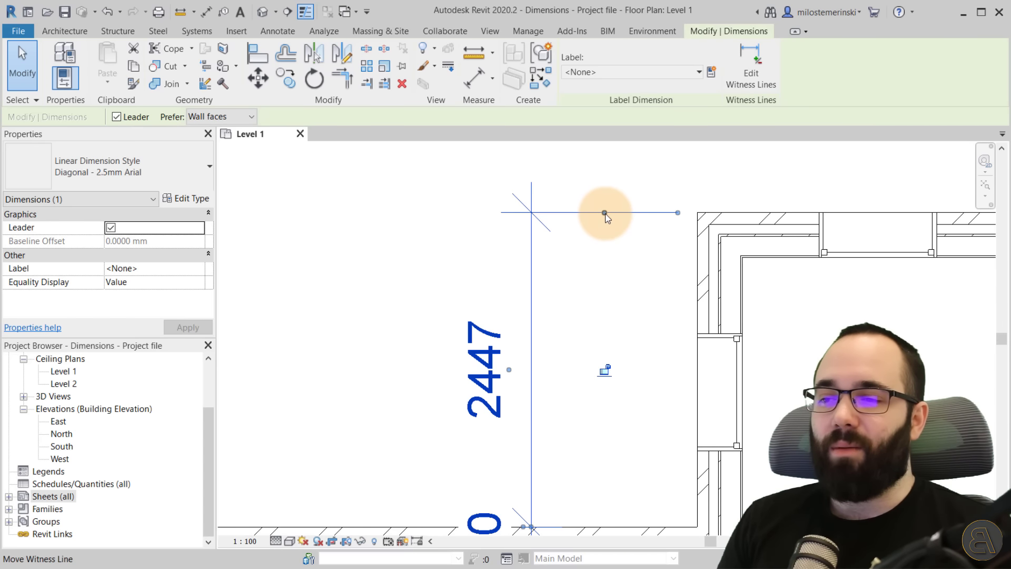
{"action": "left_click_drag", "start_coordinate": [605, 213], "coordinate": [719, 335]}
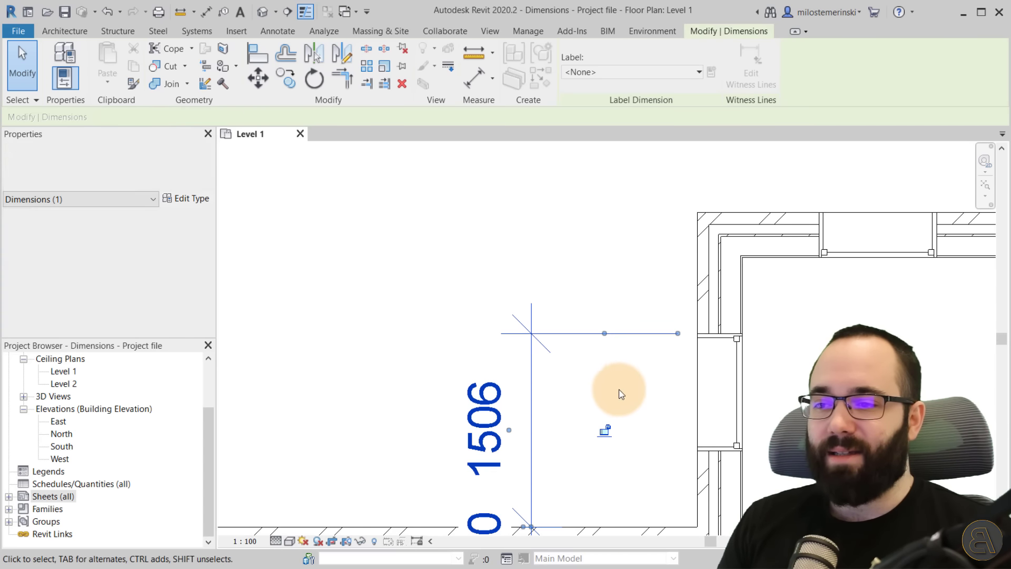
{"action": "left_click_drag", "start_coordinate": [604, 333], "coordinate": [719, 216]}
{"action": "left_click_drag", "start_coordinate": [605, 213], "coordinate": [735, 237]}
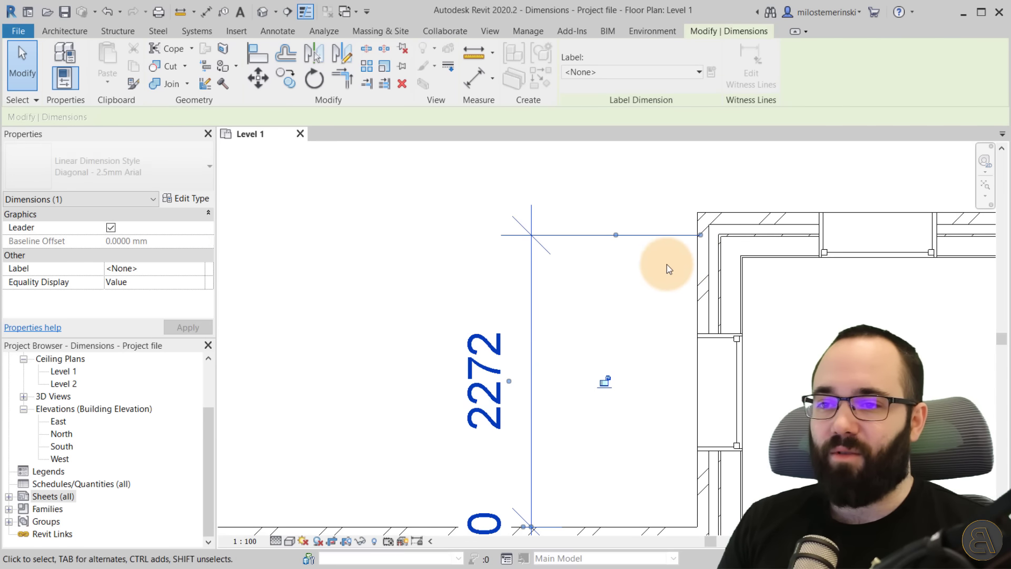
{"action": "left_click_drag", "start_coordinate": [616, 235], "coordinate": [712, 213]}
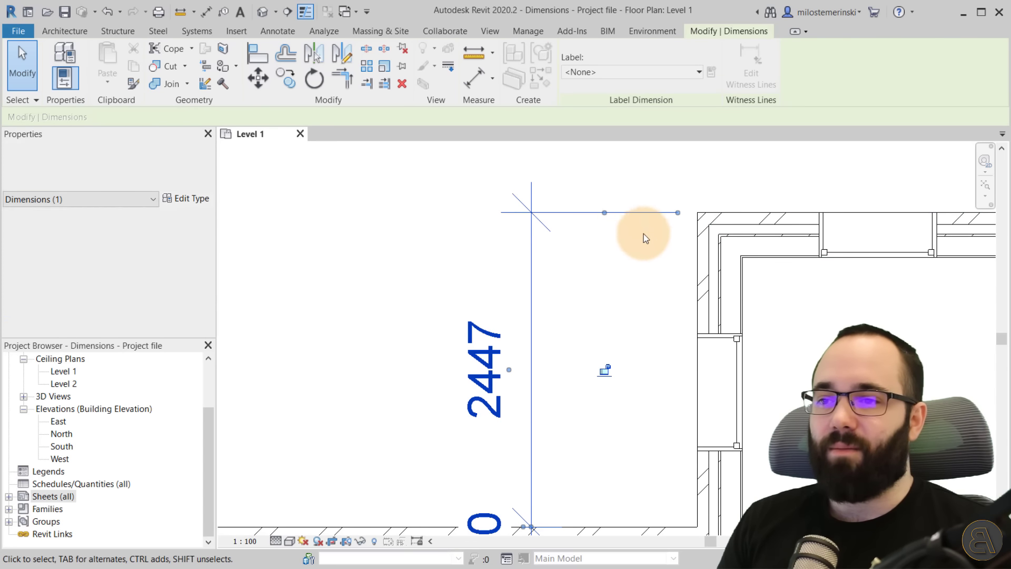
{"action": "left_click_drag", "start_coordinate": [604, 213], "coordinate": [604, 212]}
{"action": "left_click_drag", "start_coordinate": [677, 212], "coordinate": [646, 215]}
{"action": "scroll", "coordinate": [664, 215], "scroll_direction": "down", "scroll_amount": 3}
{"action": "middle_click_drag", "start_coordinate": [664, 215], "coordinate": [669, 113]}
{"action": "scroll", "coordinate": [620, 309], "scroll_direction": "up", "scroll_amount": 3}
{"action": "scroll", "coordinate": [614, 315], "scroll_direction": "down", "scroll_amount": 2}
Drag the witness line at the 214 segment to the wall's other face and back again.
{"action": "middle_click_drag", "start_coordinate": [614, 315], "coordinate": [632, 309]}
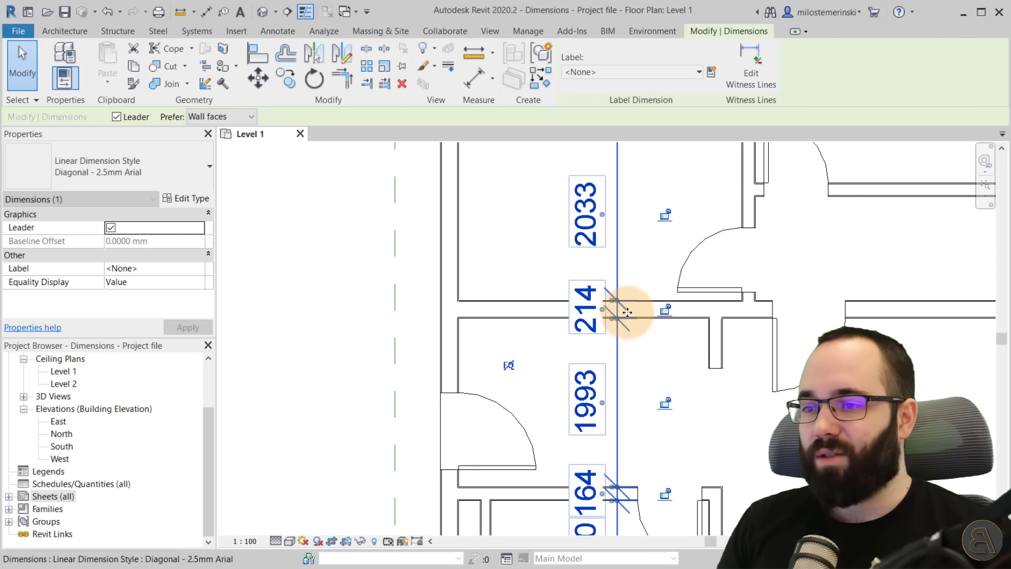
{"action": "scroll", "coordinate": [605, 309], "scroll_direction": "up", "scroll_amount": 6}
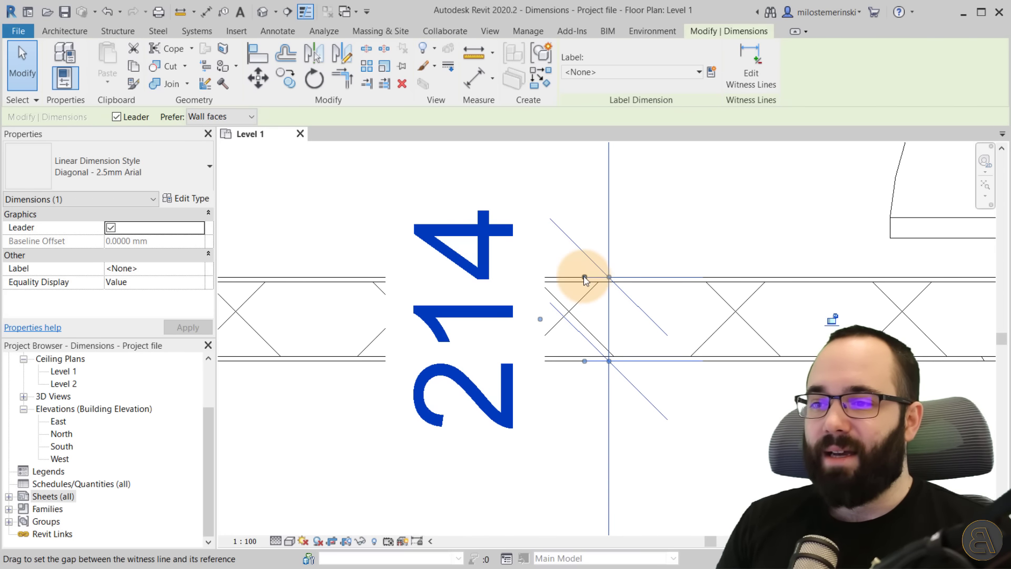
{"action": "left_click_drag", "start_coordinate": [611, 278], "coordinate": [623, 255]}
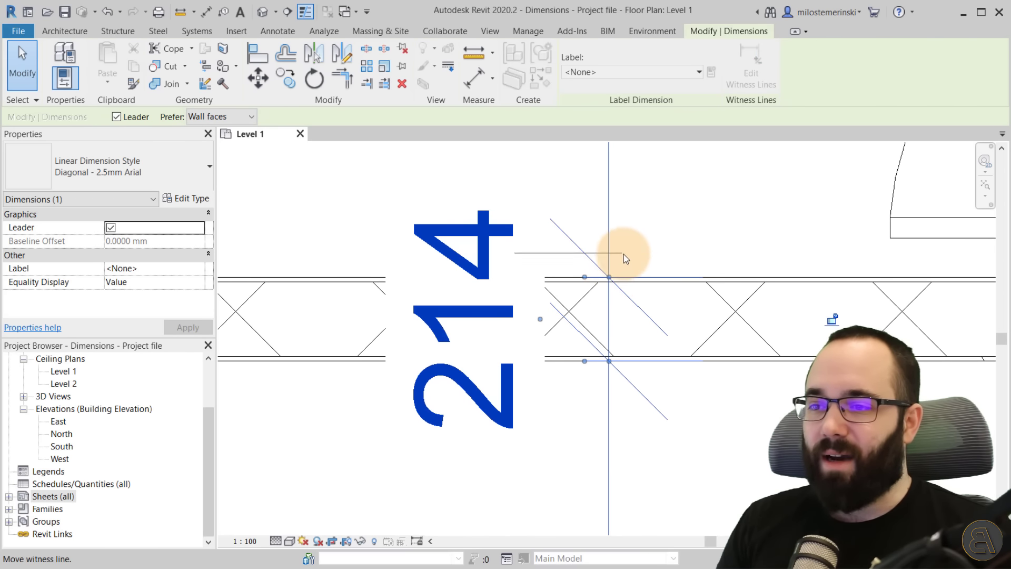
{"action": "left_click_drag", "start_coordinate": [911, 262], "coordinate": [909, 239]}
{"action": "scroll", "coordinate": [688, 255], "scroll_direction": "down", "scroll_amount": 4}
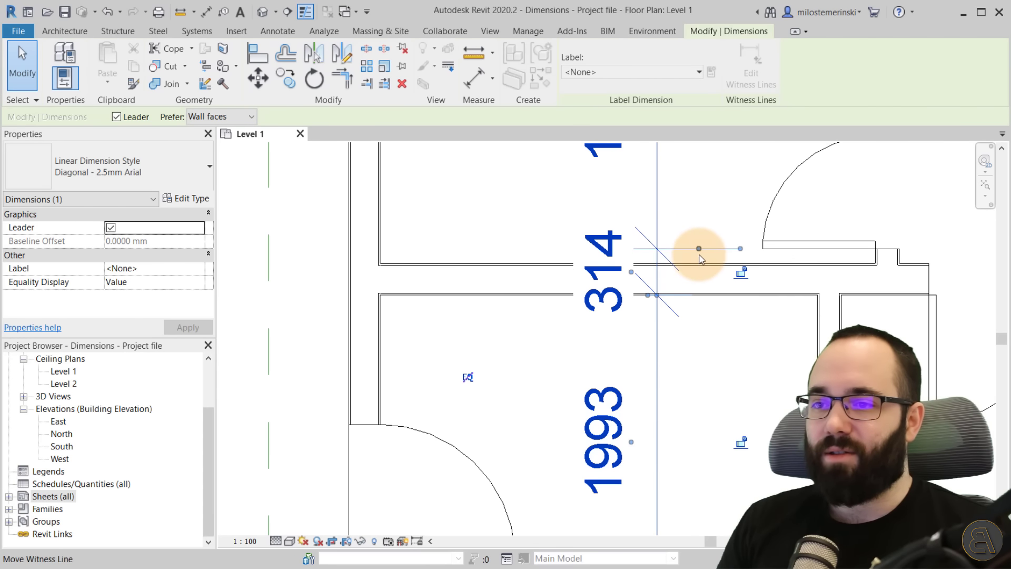
{"action": "left_click_drag", "start_coordinate": [685, 262], "coordinate": [637, 251]}
{"action": "scroll", "coordinate": [648, 272], "scroll_direction": "up", "scroll_amount": 5}
{"action": "scroll", "coordinate": [666, 309], "scroll_direction": "down", "scroll_amount": 5}
{"action": "middle_click_drag", "start_coordinate": [677, 349], "coordinate": [643, 286]}
Drag the witness line at the 164 segment to the wall's other face and back again.
{"action": "scroll", "coordinate": [664, 348], "scroll_direction": "down", "scroll_amount": 2}
{"action": "scroll", "coordinate": [639, 266], "scroll_direction": "up", "scroll_amount": 6}
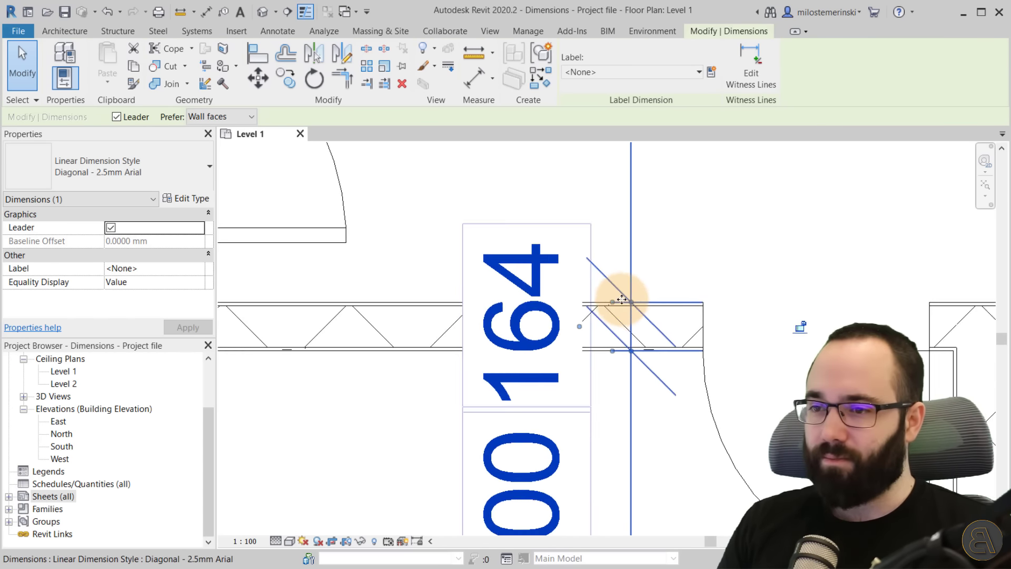
{"action": "scroll", "coordinate": [622, 299], "scroll_direction": "up", "scroll_amount": 2}
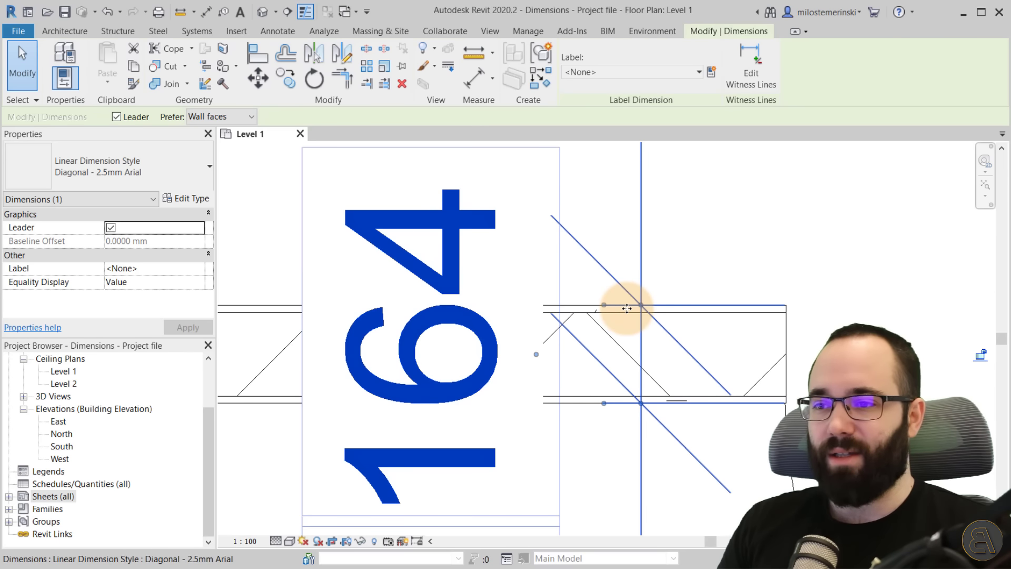
{"action": "scroll", "coordinate": [641, 306], "scroll_direction": "down", "scroll_amount": 1}
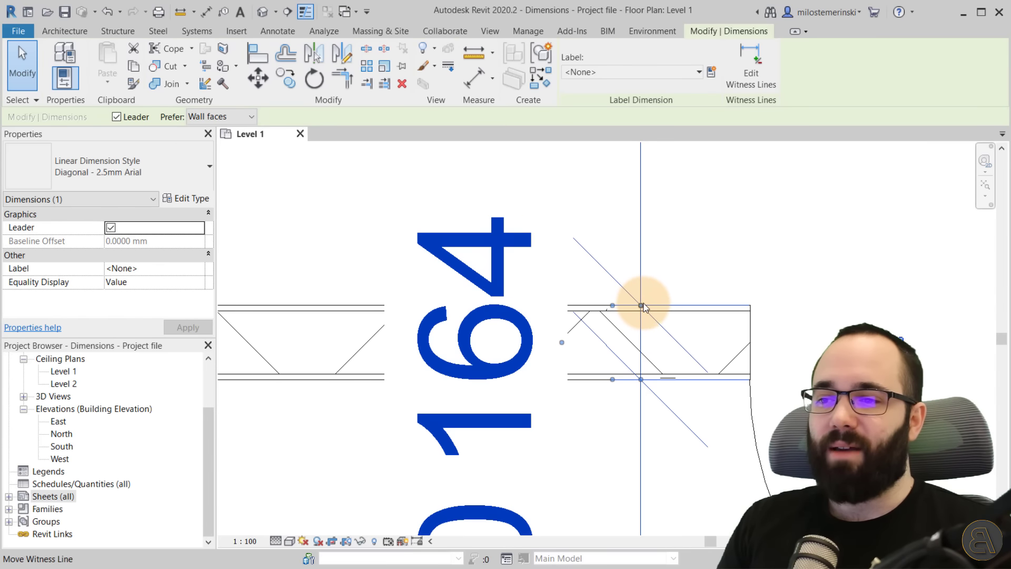
{"action": "scroll", "coordinate": [642, 308], "scroll_direction": "down", "scroll_amount": 1}
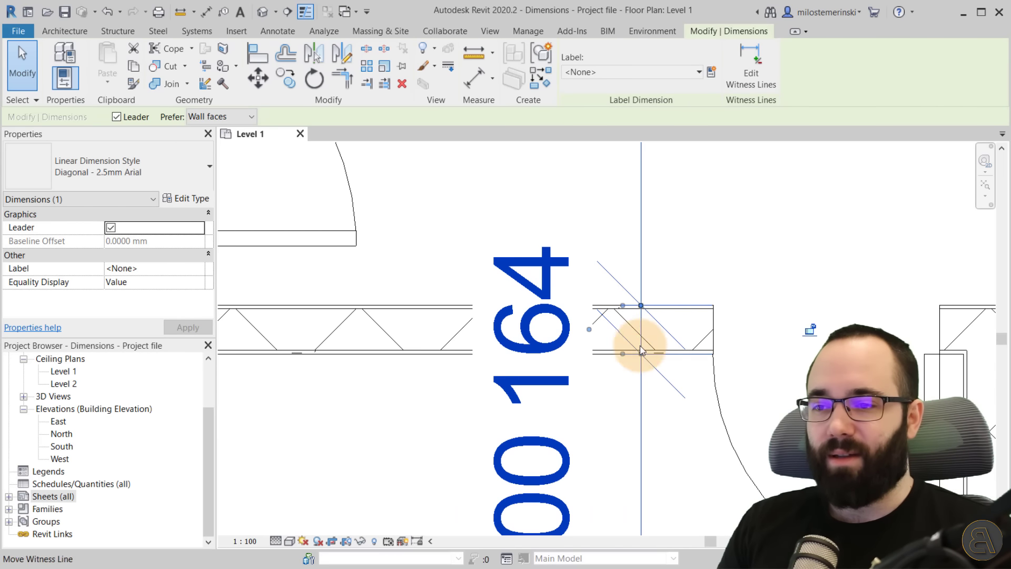
{"action": "left_click_drag", "start_coordinate": [642, 309], "coordinate": [627, 286]}
{"action": "scroll", "coordinate": [639, 317], "scroll_direction": "down", "scroll_amount": 2}
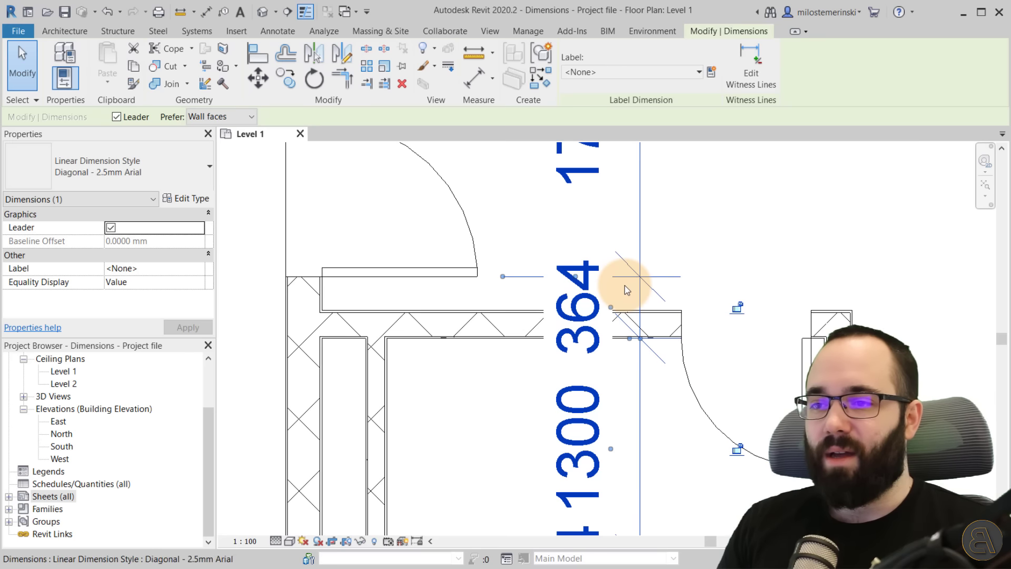
{"action": "left_click_drag", "start_coordinate": [550, 275], "coordinate": [591, 320]}
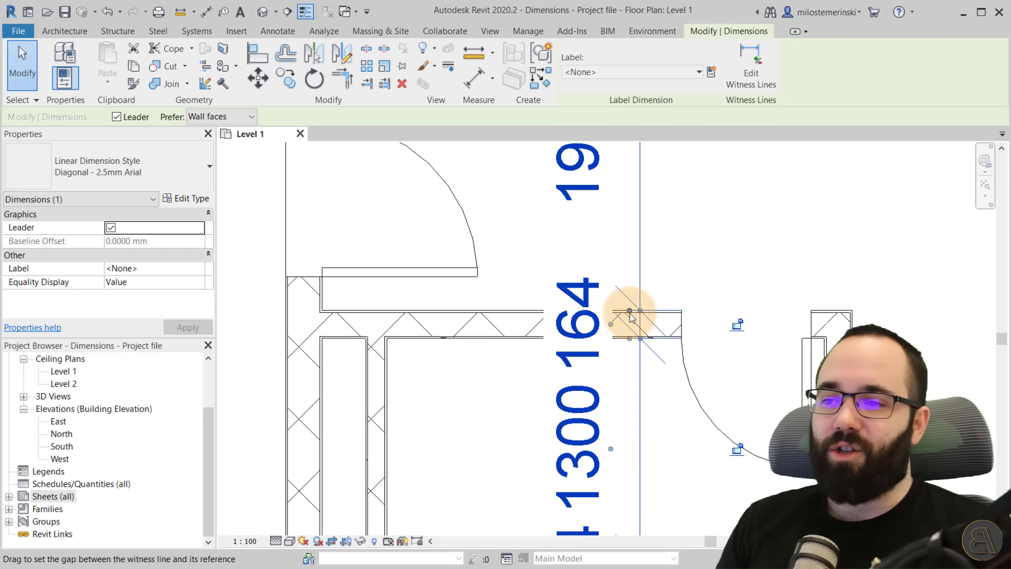
{"action": "scroll", "coordinate": [674, 307], "scroll_direction": "down", "scroll_amount": 3}
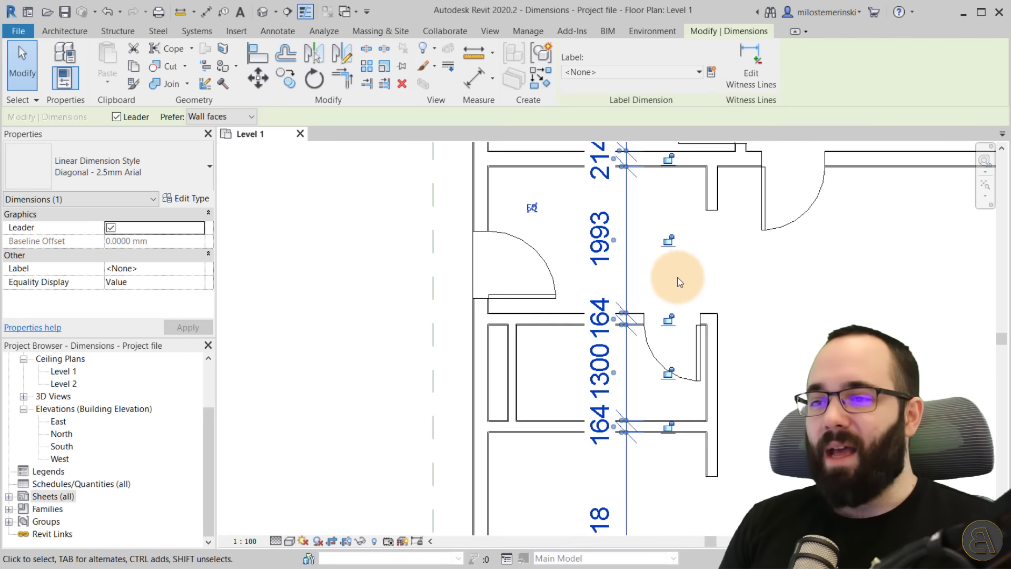
{"action": "middle_click_drag", "start_coordinate": [672, 279], "coordinate": [611, 337]}
{"action": "scroll", "coordinate": [596, 271], "scroll_direction": "up", "scroll_amount": 5}
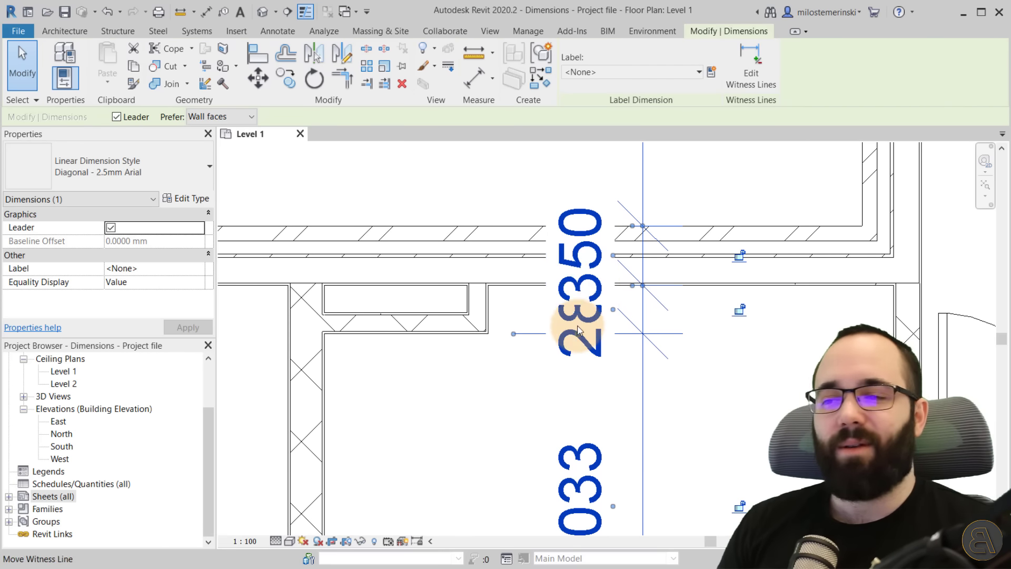
Move the overlapping 350 segment text up above the exterior wall, leaving a leader to its segment.
{"action": "left_click", "coordinate": [723, 384]}
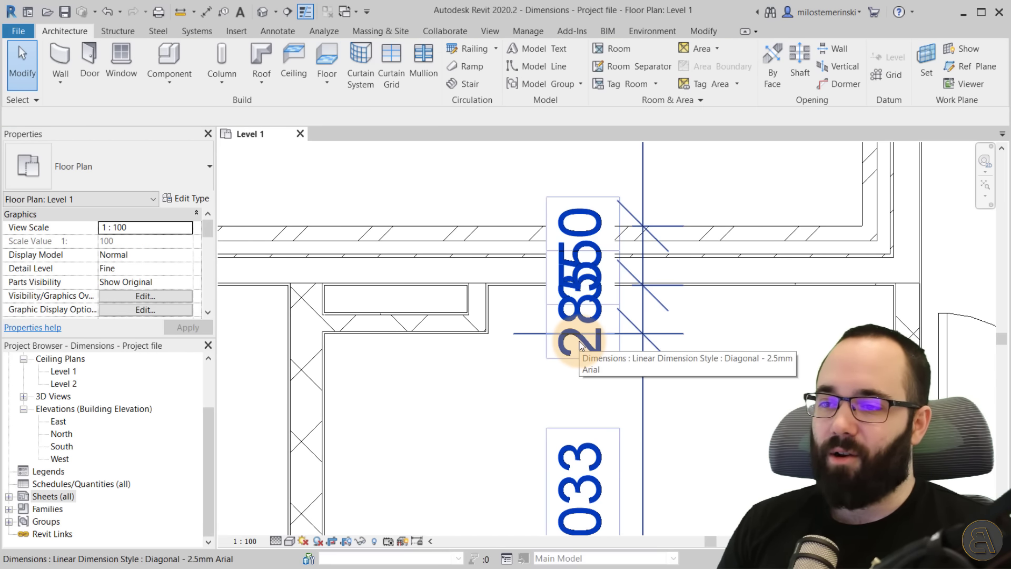
{"action": "left_click", "coordinate": [643, 305]}
{"action": "scroll", "coordinate": [639, 315], "scroll_direction": "down", "scroll_amount": 3}
{"action": "scroll", "coordinate": [637, 315], "scroll_direction": "up", "scroll_amount": 3}
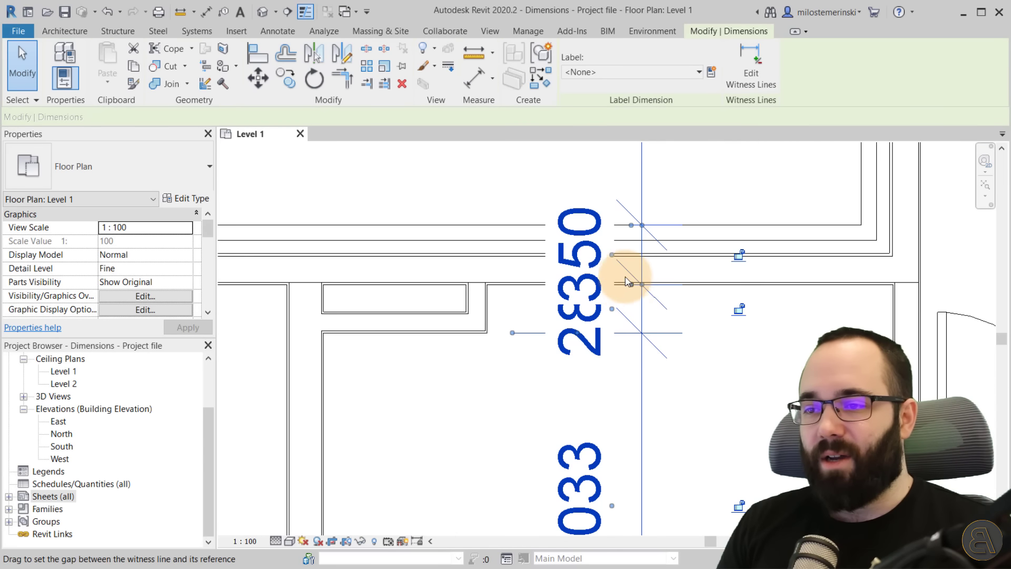
{"action": "left_click", "coordinate": [626, 265]}
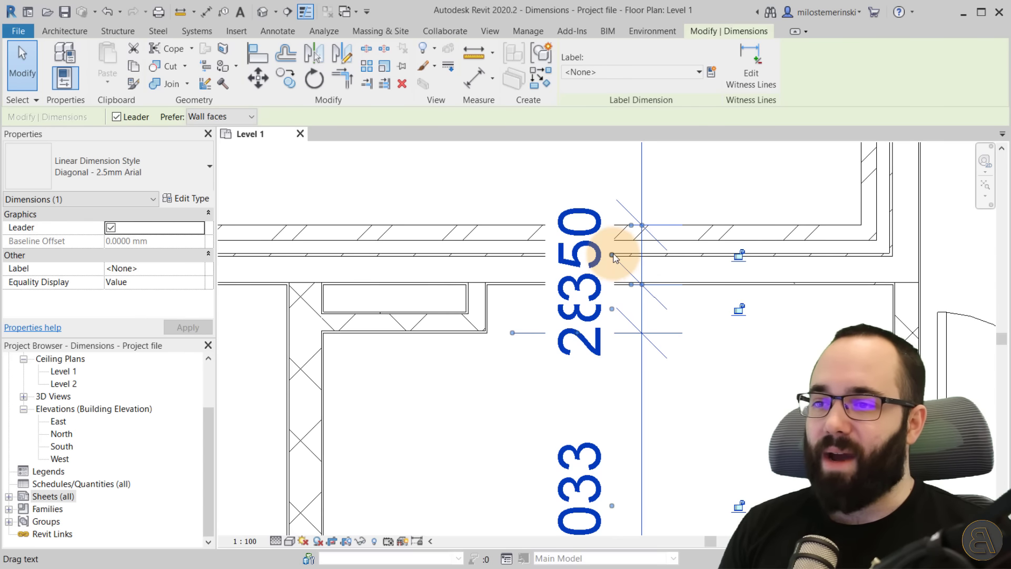
{"action": "scroll", "coordinate": [614, 258], "scroll_direction": "down", "scroll_amount": 2}
{"action": "left_click_drag", "start_coordinate": [613, 258], "coordinate": [581, 194]}
{"action": "left_click", "coordinate": [735, 388]}
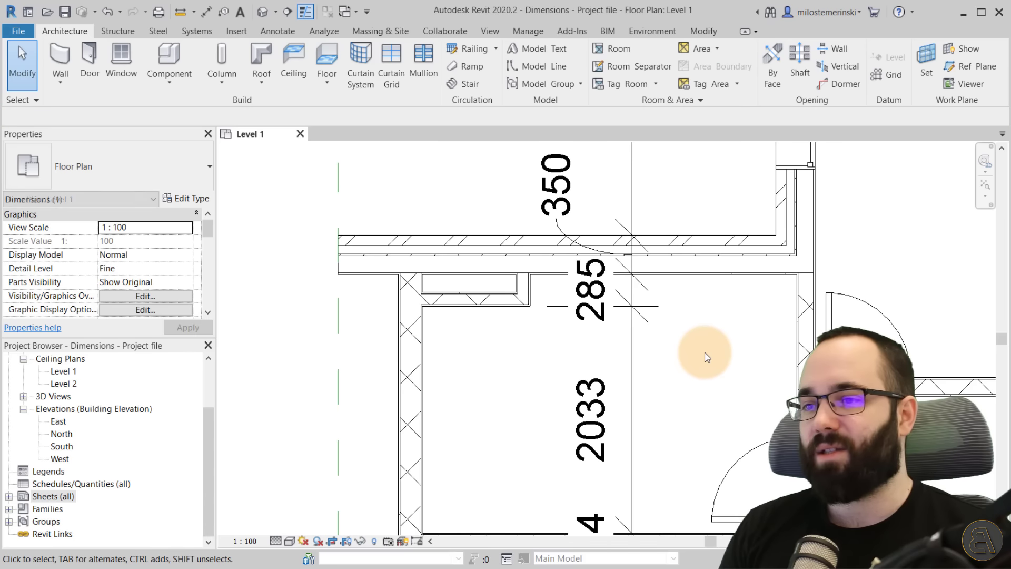
Move the 285 segment text down and left into the room with a leader.
{"action": "scroll", "coordinate": [665, 338], "scroll_direction": "down", "scroll_amount": 2}
{"action": "scroll", "coordinate": [664, 338], "scroll_direction": "up", "scroll_amount": 2}
{"action": "left_click", "coordinate": [640, 296]}
{"action": "left_click_drag", "start_coordinate": [639, 296], "coordinate": [559, 381]}
{"action": "left_click", "coordinate": [717, 384]}
Nudge the 350 segment text slightly up and to the left.
{"action": "scroll", "coordinate": [675, 358], "scroll_direction": "down", "scroll_amount": 2}
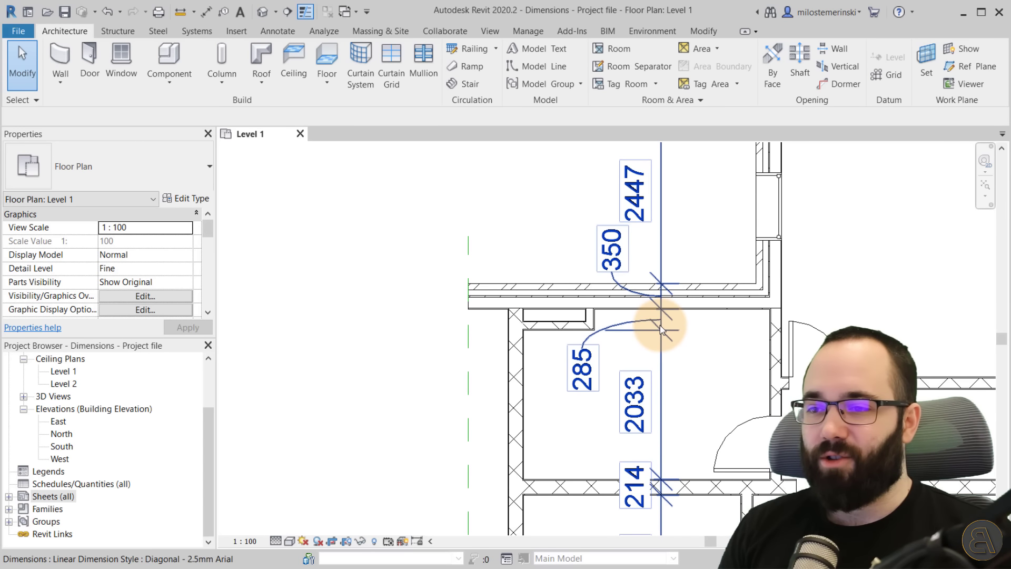
{"action": "left_click", "coordinate": [626, 266]}
{"action": "mouse_move", "coordinate": [626, 266]}
{"action": "left_mouse_down"}
{"action": "mouse_move", "coordinate": [611, 265]}
{"action": "mouse_move", "coordinate": [610, 254]}
{"action": "left_mouse_up"}
{"action": "left_click", "coordinate": [636, 260]}
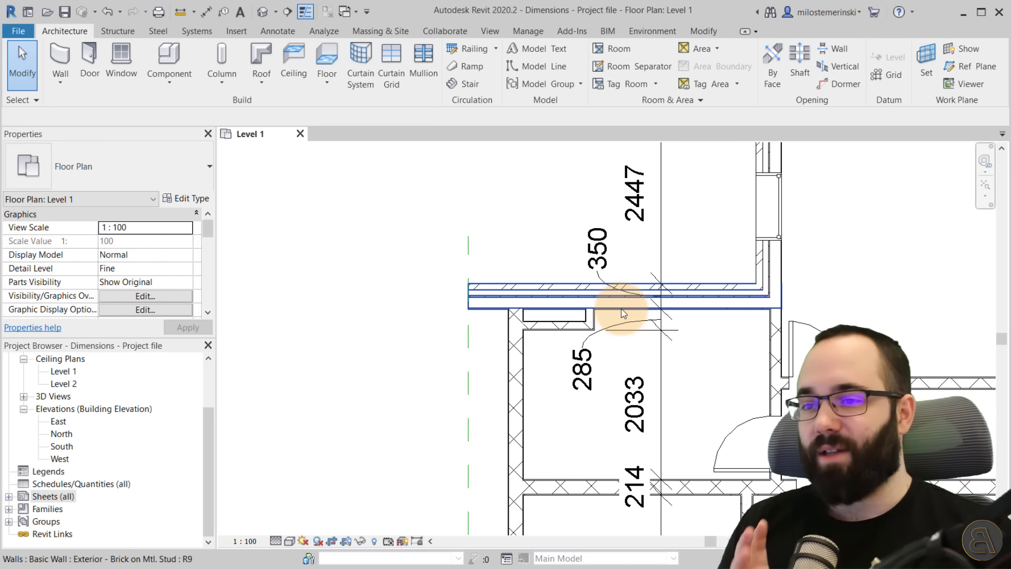
Review the full dimension string along the western side of the floor plan.
{"action": "scroll", "coordinate": [693, 377], "scroll_direction": "down", "scroll_amount": 3}
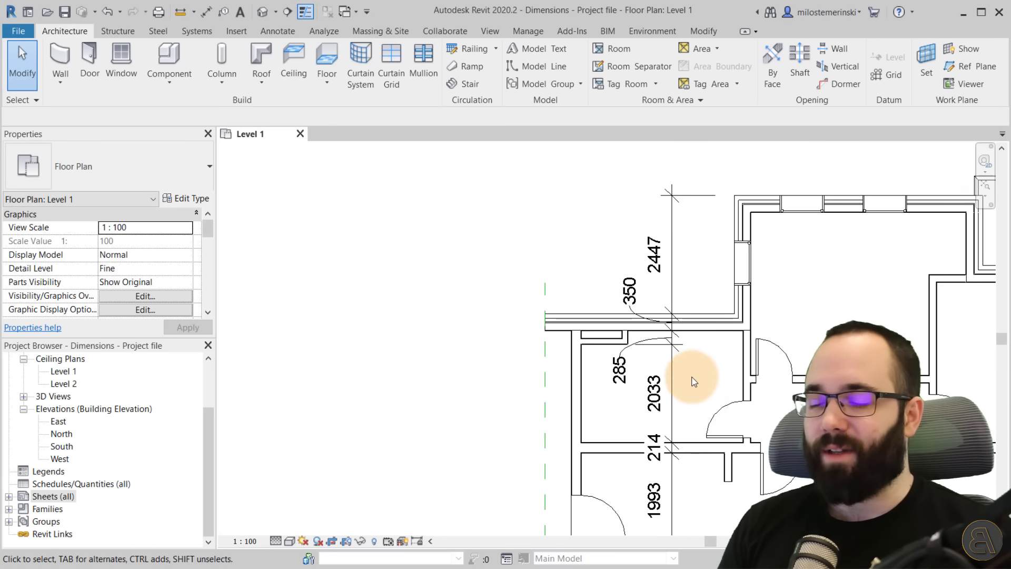
{"action": "middle_click_drag", "start_coordinate": [699, 401], "coordinate": [597, 270]}
{"action": "scroll", "coordinate": [680, 352], "scroll_direction": "down", "scroll_amount": 1}
{"action": "scroll", "coordinate": [689, 428], "scroll_direction": "down", "scroll_amount": 1}
{"action": "mouse_move", "coordinate": [688, 428]}
{"action": "middle_mouse_down"}
{"action": "mouse_move", "coordinate": [672, 351]}
{"action": "mouse_move", "coordinate": [645, 404]}
{"action": "mouse_move", "coordinate": [638, 392]}
{"action": "mouse_move", "coordinate": [665, 406]}
{"action": "mouse_move", "coordinate": [641, 393]}
{"action": "mouse_move", "coordinate": [656, 367]}
{"action": "mouse_move", "coordinate": [642, 370]}
{"action": "middle_mouse_up"}
{"action": "scroll", "coordinate": [661, 355], "scroll_direction": "down", "scroll_amount": 1}
{"action": "scroll", "coordinate": [640, 390], "scroll_direction": "down", "scroll_amount": 1}
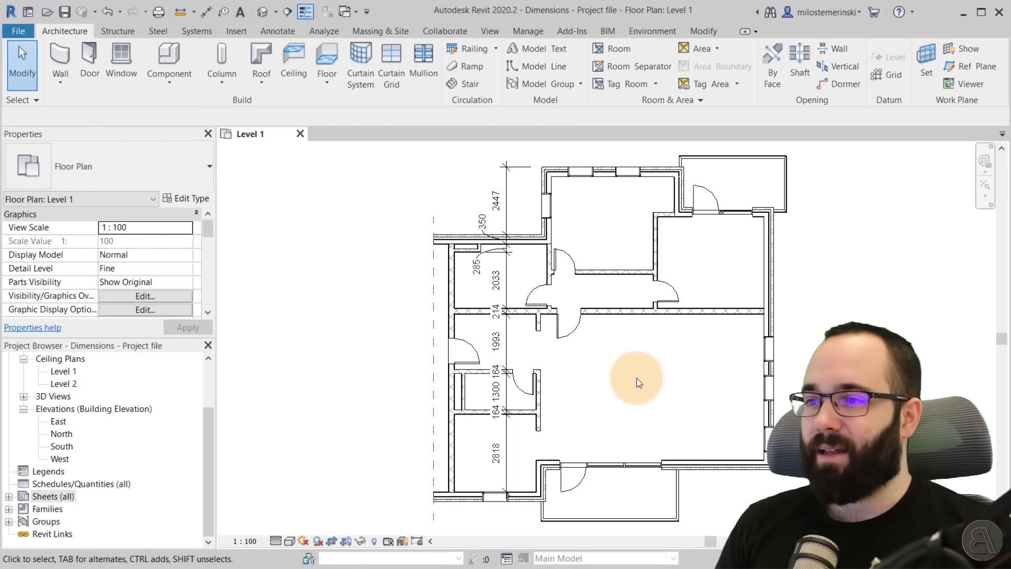
{"action": "middle_click_drag", "start_coordinate": [636, 378], "coordinate": [643, 435]}
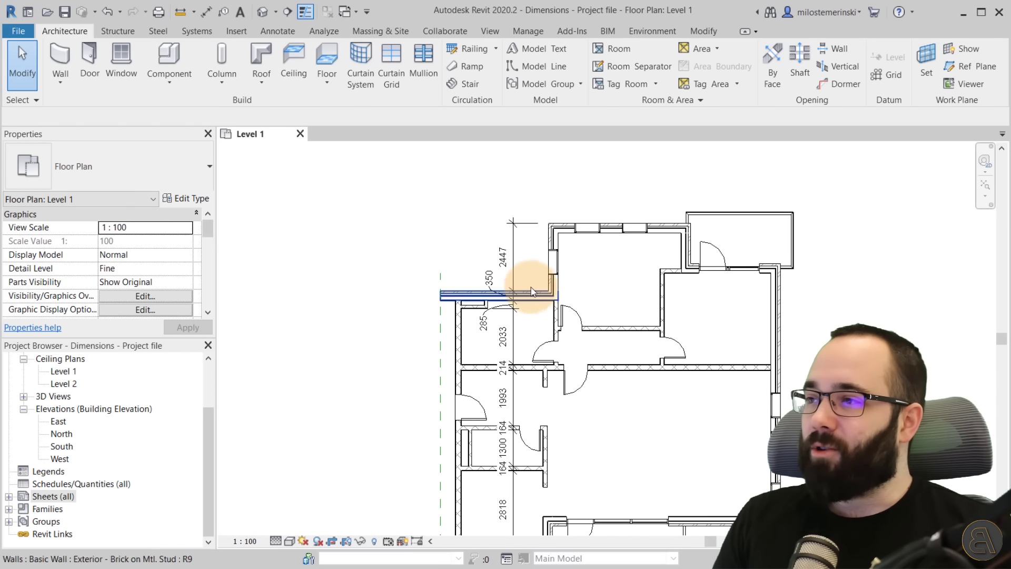
Start the Aligned dimension tool and set its pick mode to Entire Walls.
{"action": "left_click", "coordinate": [275, 32]}
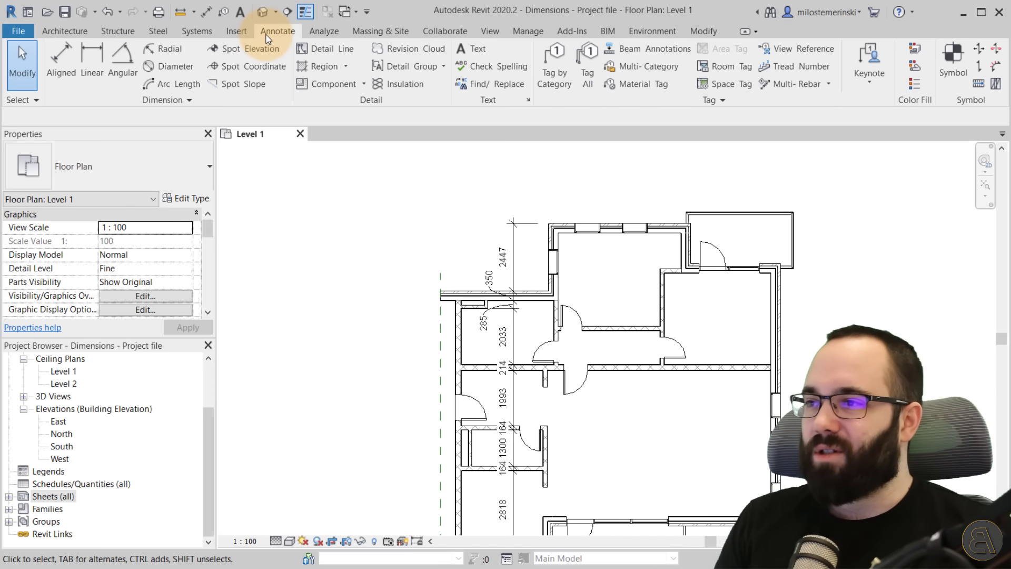
{"action": "left_click", "coordinate": [55, 73]}
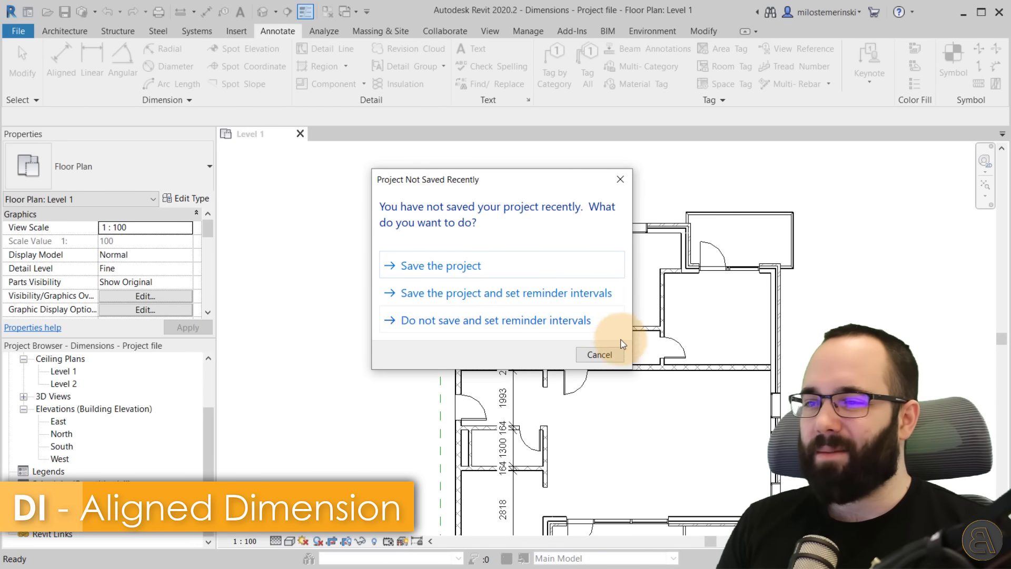
{"action": "left_click", "coordinate": [601, 353]}
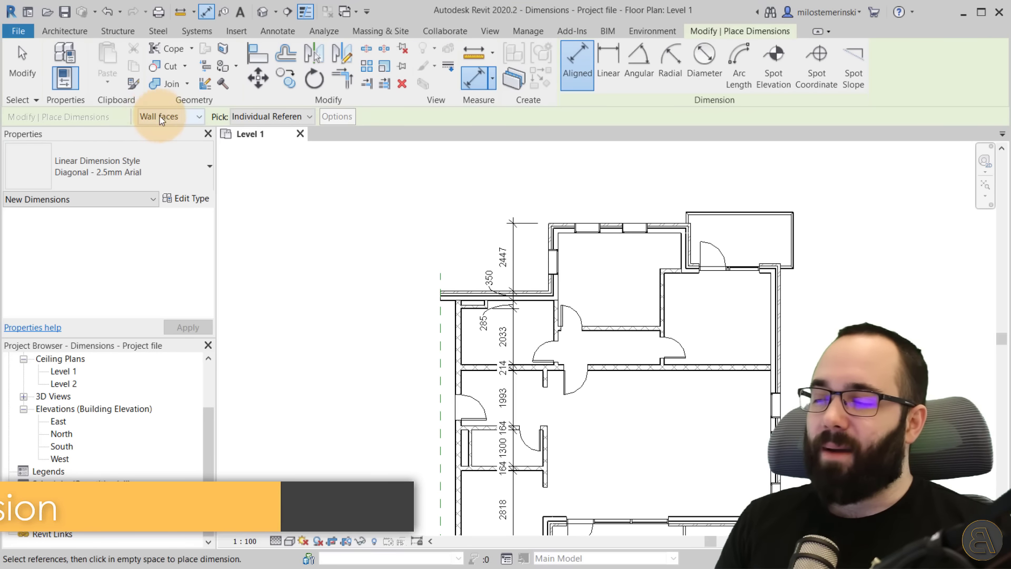
{"action": "left_click", "coordinate": [253, 117]}
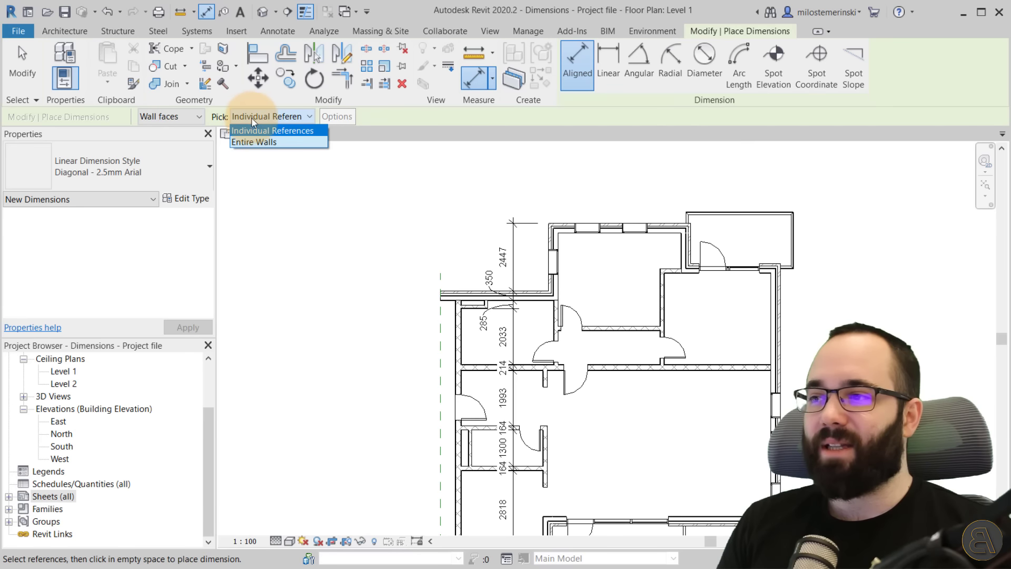
{"action": "left_click", "coordinate": [261, 143]}
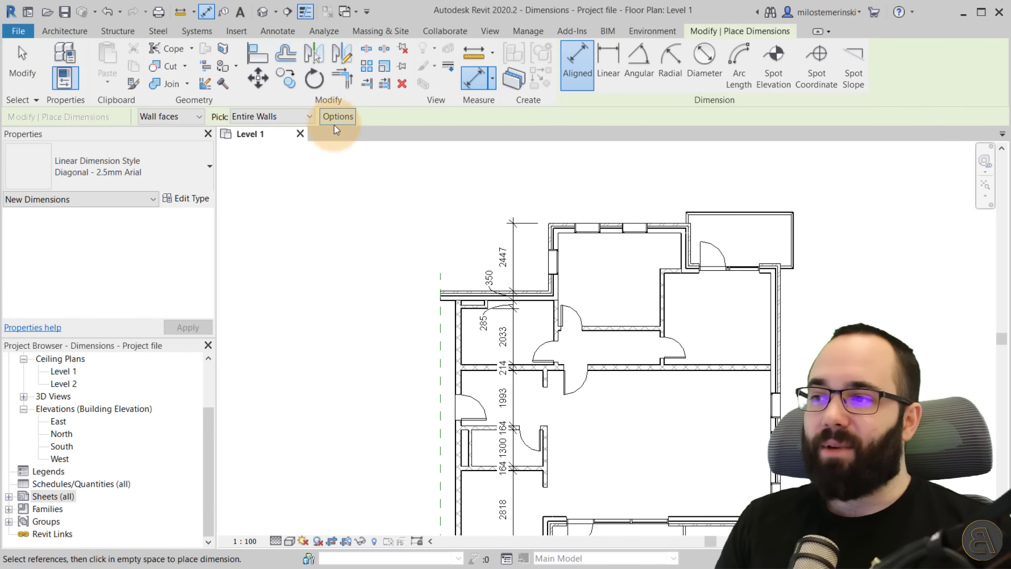
{"action": "left_click", "coordinate": [280, 118]}
{"action": "left_click", "coordinate": [274, 127]}
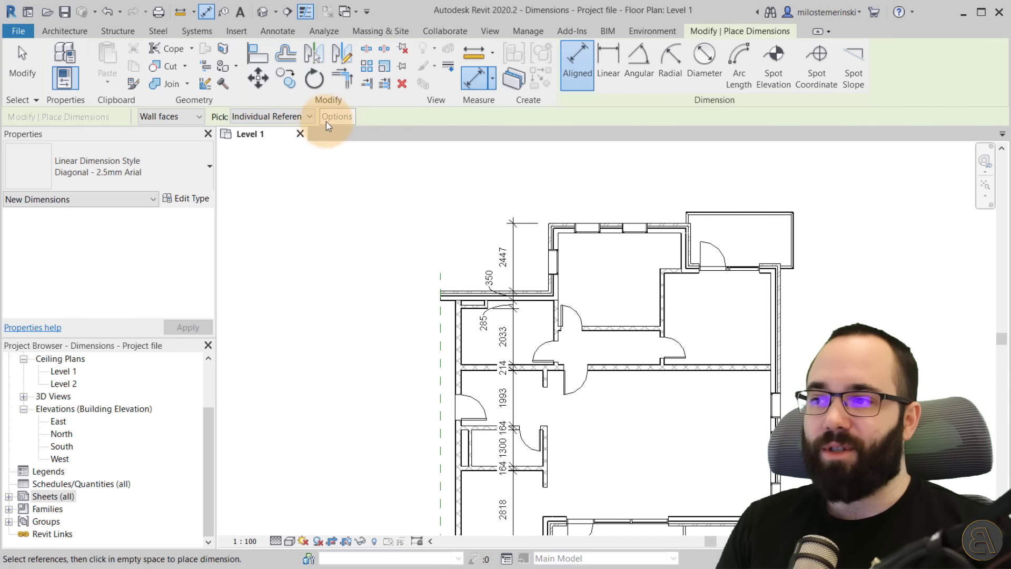
{"action": "left_click", "coordinate": [279, 116]}
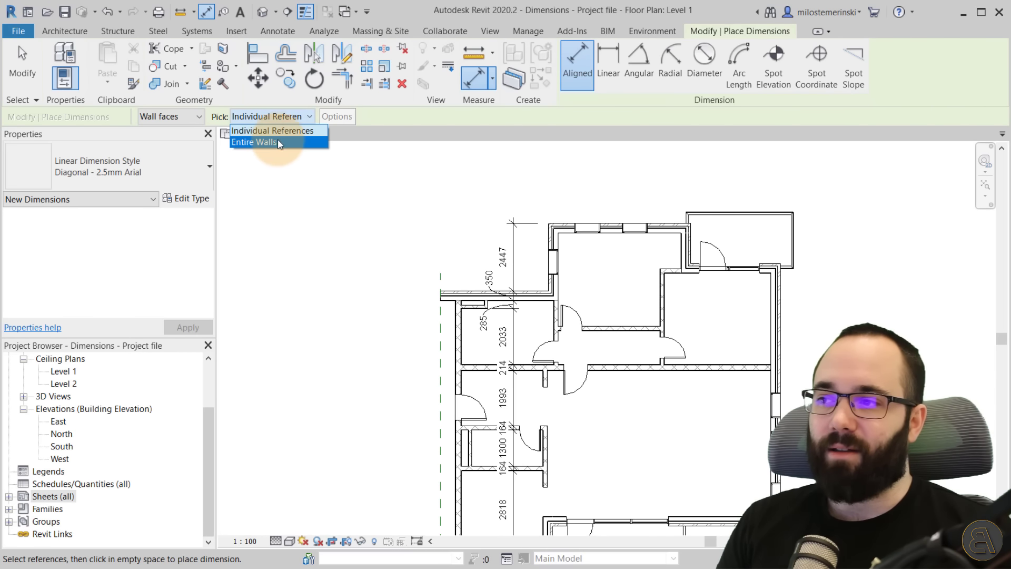
{"action": "left_click", "coordinate": [269, 140]}
Set the auto dimension options to include openings, measured by their widths.
{"action": "left_click", "coordinate": [340, 120]}
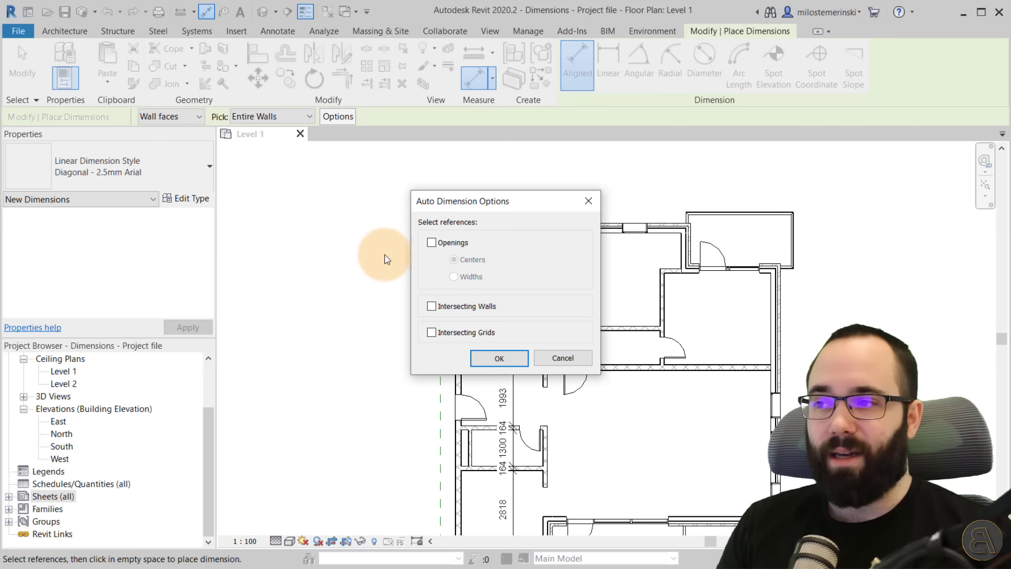
{"action": "left_click_drag", "start_coordinate": [467, 202], "coordinate": [302, 175]}
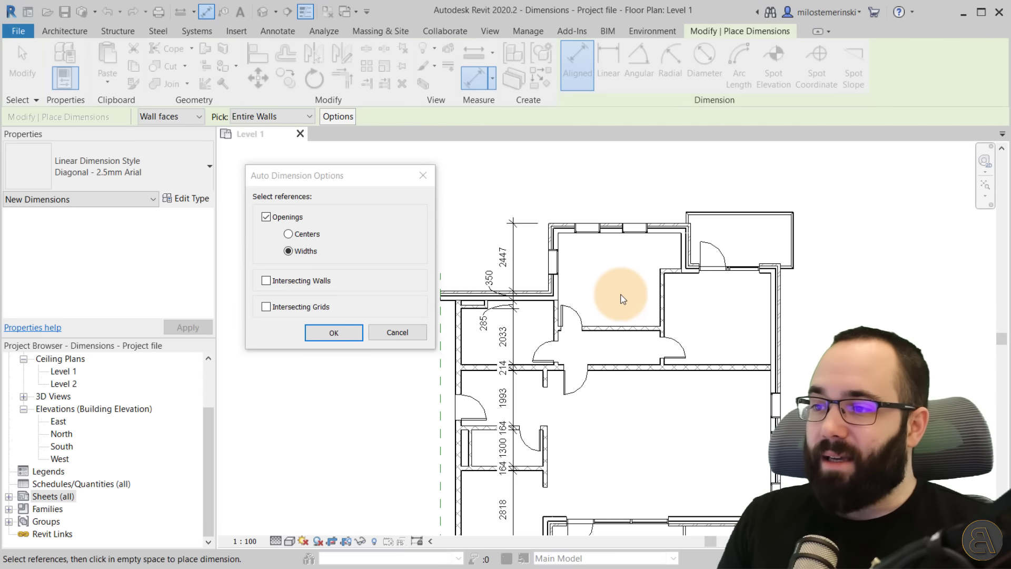
{"action": "left_click", "coordinate": [329, 333]}
Dimension the north exterior walls as entire walls, placing the chained string above the floor plan.
{"action": "middle_click_drag", "start_coordinate": [330, 288], "coordinate": [366, 310]}
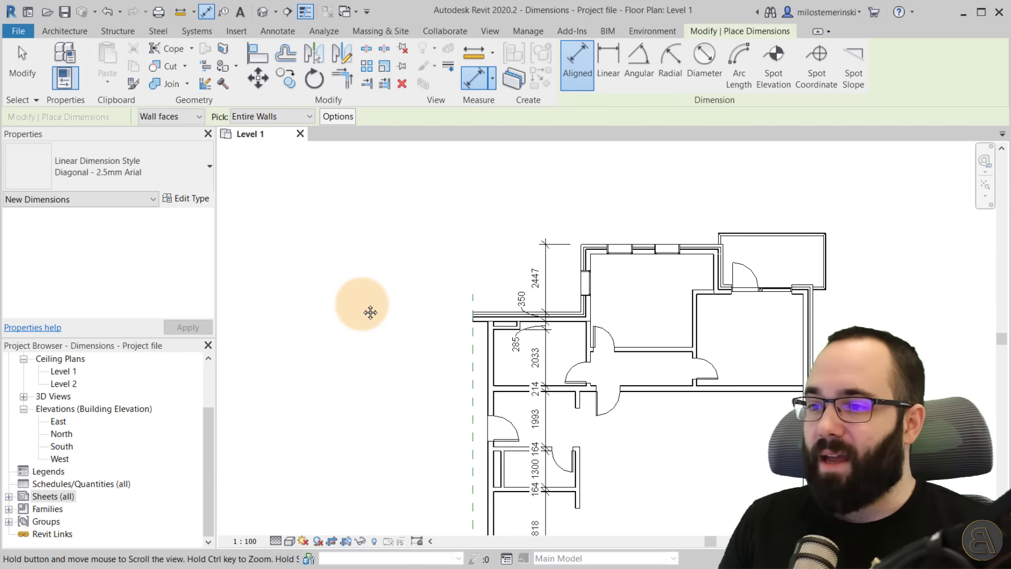
{"action": "left_click", "coordinate": [563, 315]}
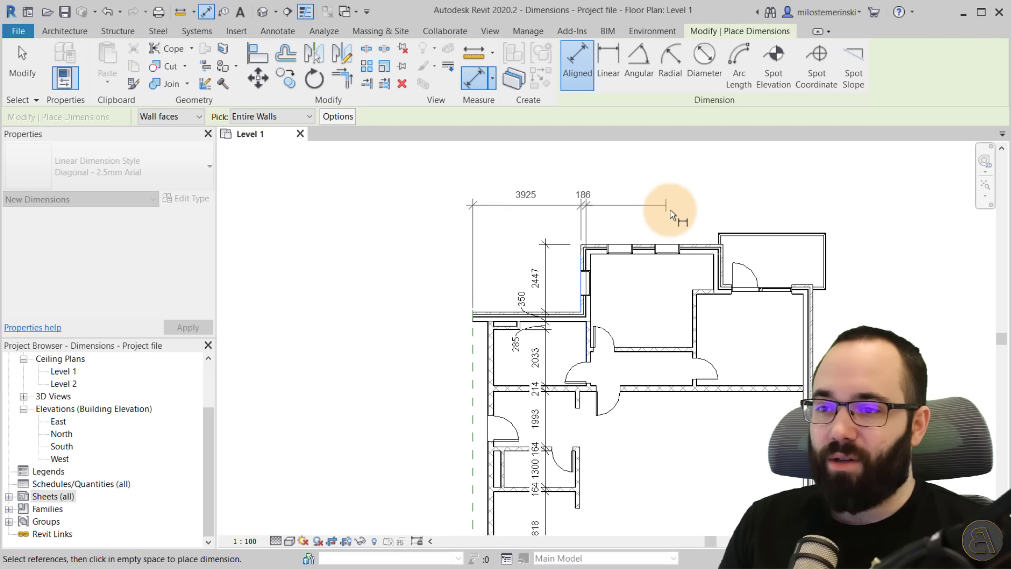
{"action": "left_click", "coordinate": [693, 244]}
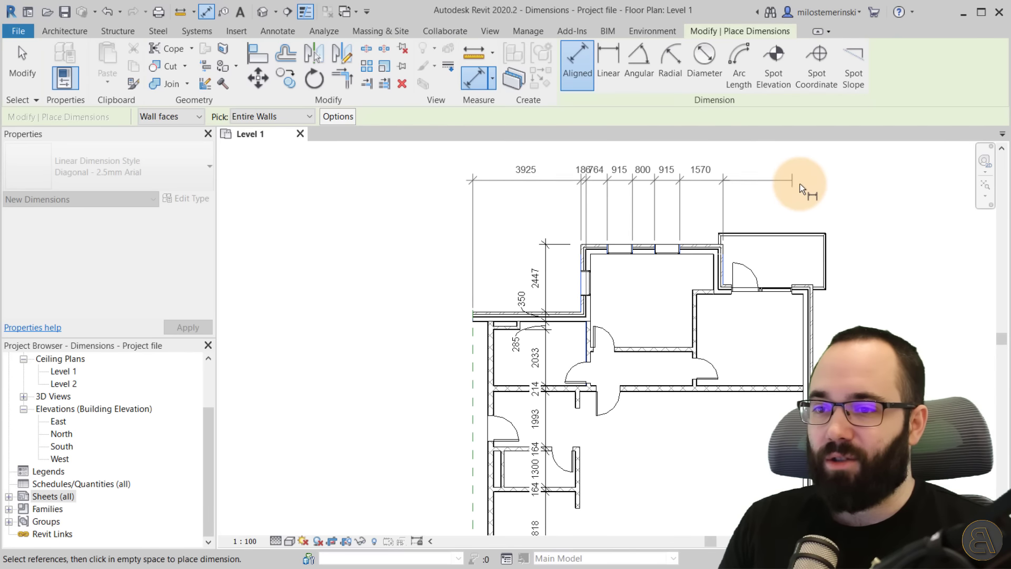
{"action": "left_click", "coordinate": [822, 279]}
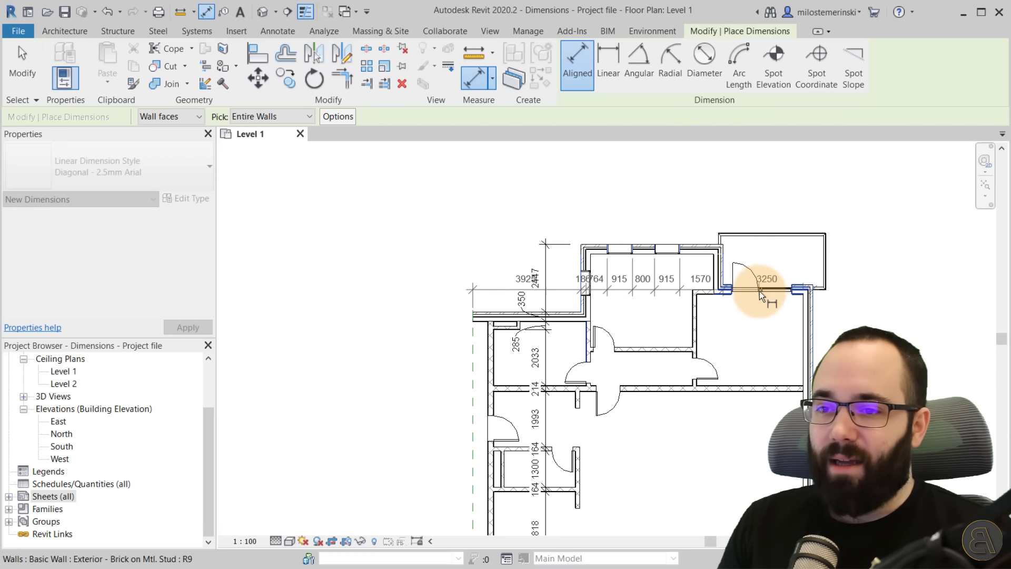
{"action": "scroll", "coordinate": [769, 290], "scroll_direction": "up", "scroll_amount": 3}
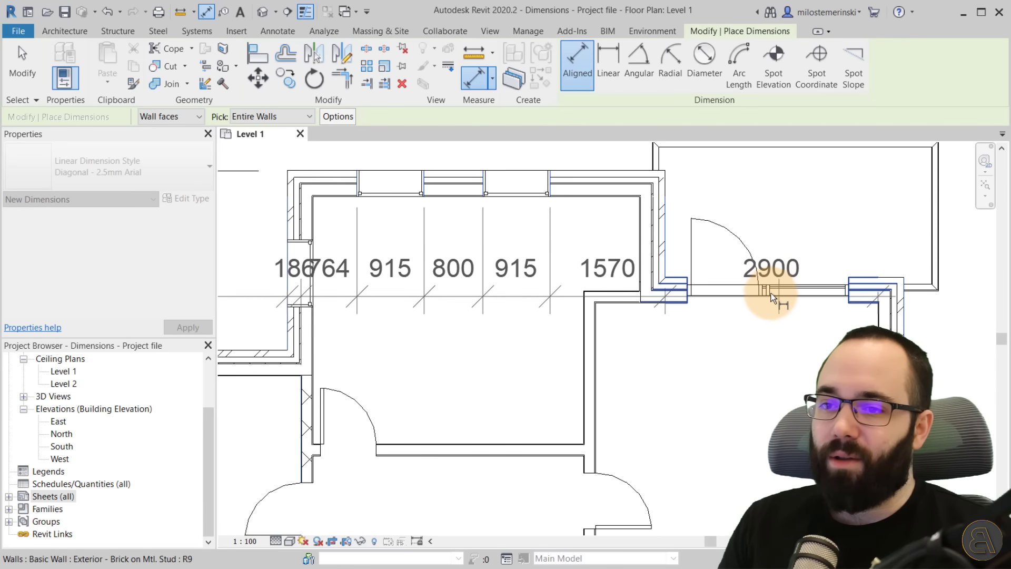
{"action": "scroll", "coordinate": [792, 227], "scroll_direction": "down", "scroll_amount": 5}
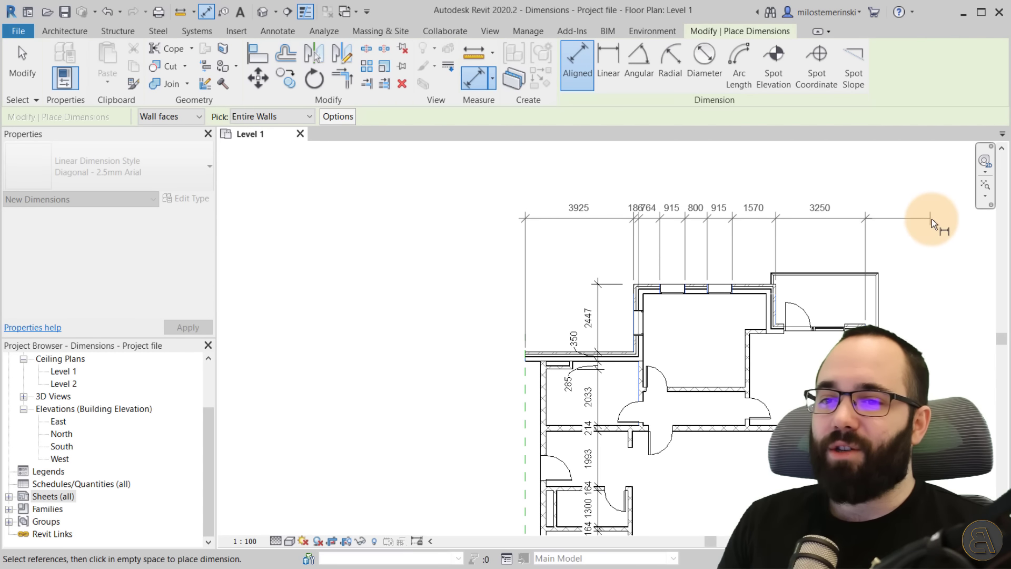
{"action": "left_click", "coordinate": [939, 223]}
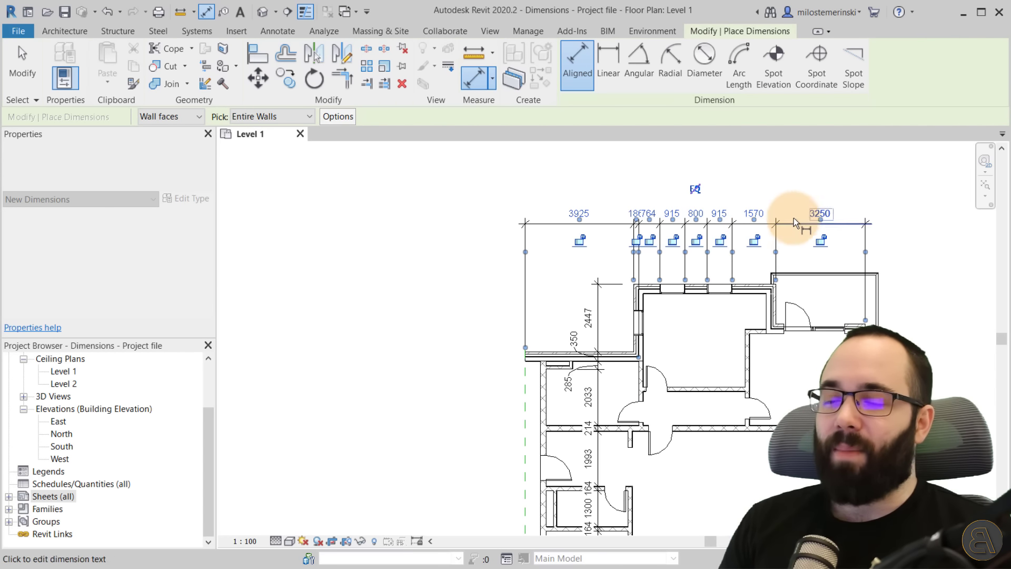
{"action": "key", "text": "Escape"}
{"action": "key", "text": "Escape"}
Try to edit the top dimension string's witness lines, removing the 186 segment and adding references at the balcony walls.
{"action": "left_click", "coordinate": [732, 223]}
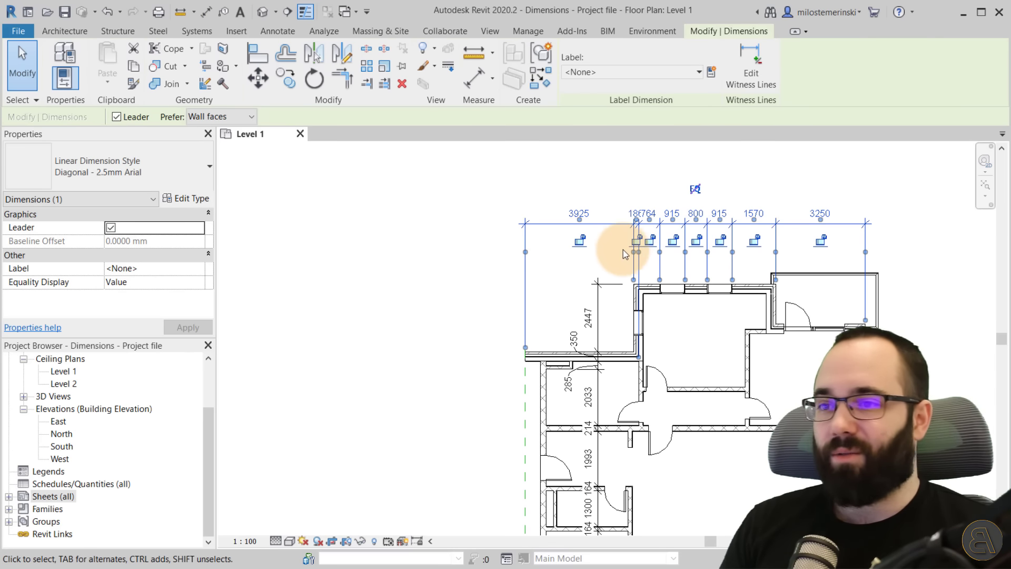
{"action": "left_click", "coordinate": [622, 266]}
{"action": "left_click", "coordinate": [690, 217]}
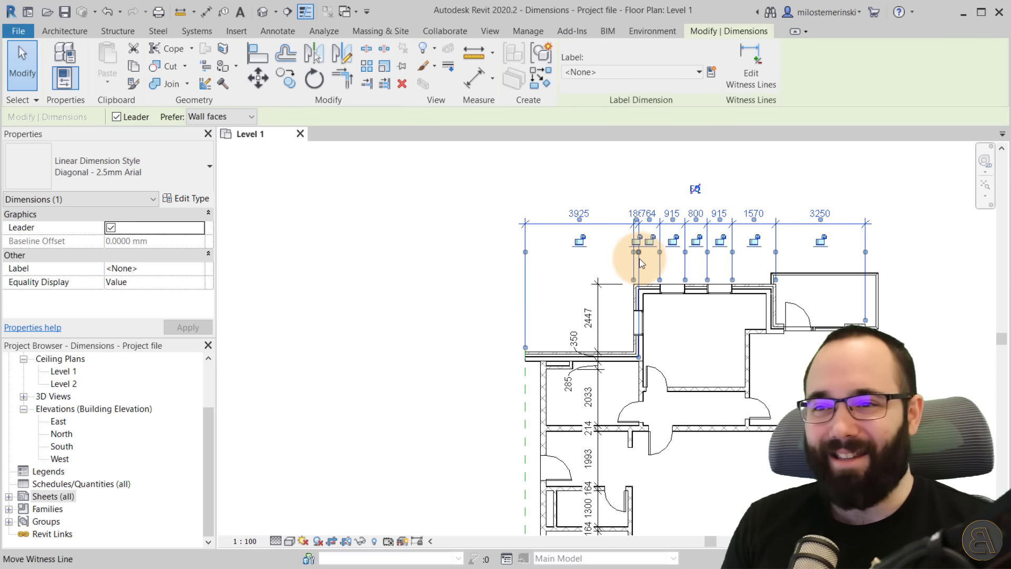
{"action": "left_click_drag", "start_coordinate": [614, 228], "coordinate": [661, 214]}
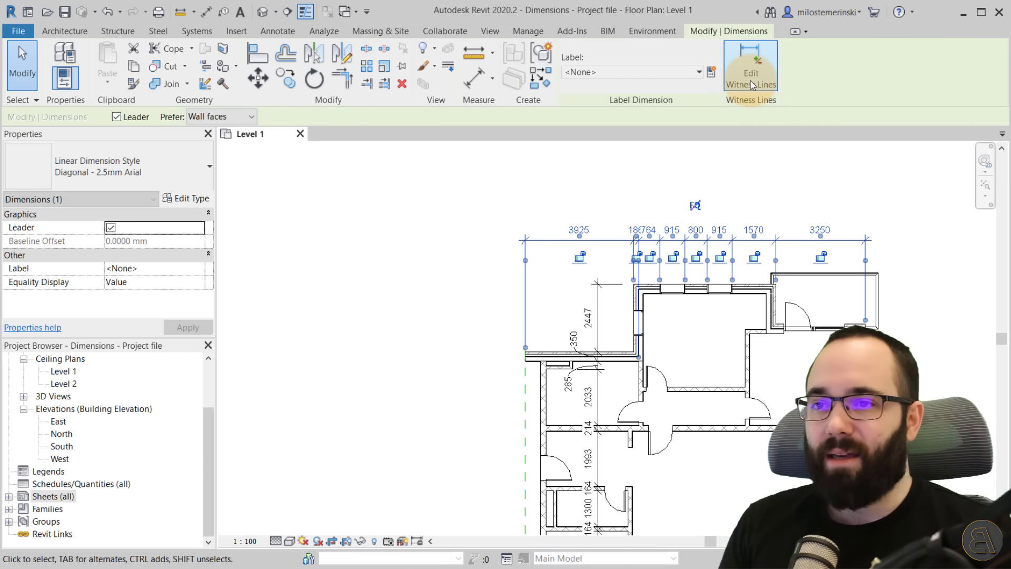
{"action": "left_click", "coordinate": [750, 79]}
{"action": "scroll", "coordinate": [639, 242], "scroll_direction": "up", "scroll_amount": 5}
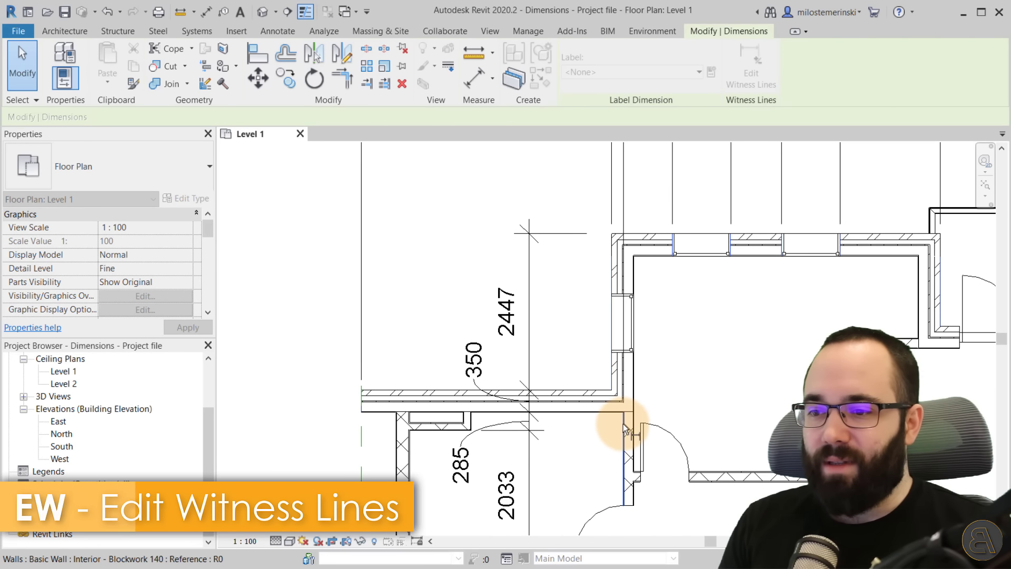
{"action": "scroll", "coordinate": [737, 356], "scroll_direction": "down", "scroll_amount": 2}
{"action": "middle_click_drag", "start_coordinate": [737, 361], "coordinate": [606, 385]}
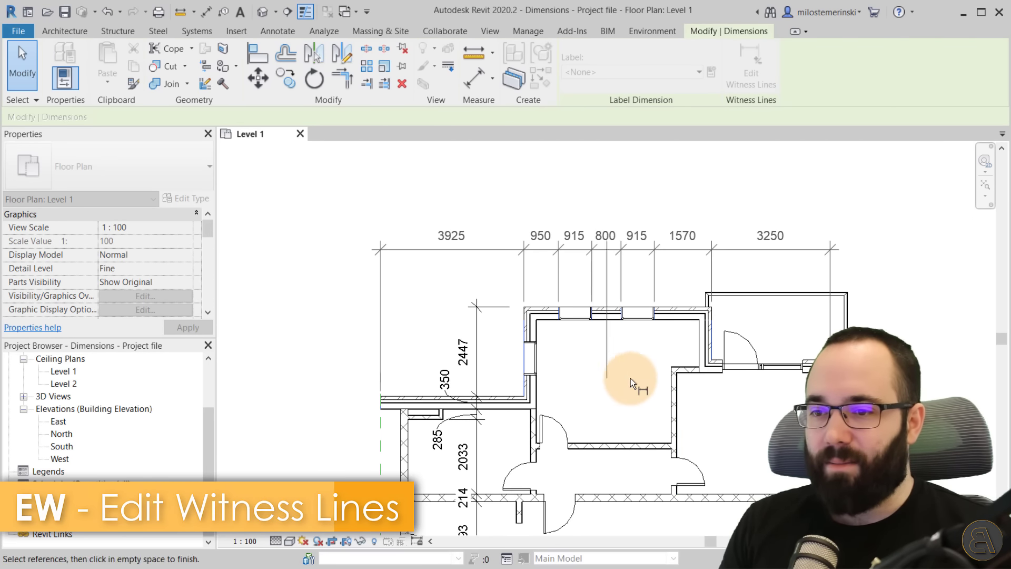
{"action": "scroll", "coordinate": [772, 381], "scroll_direction": "up", "scroll_amount": 4}
{"action": "left_click", "coordinate": [687, 354]}
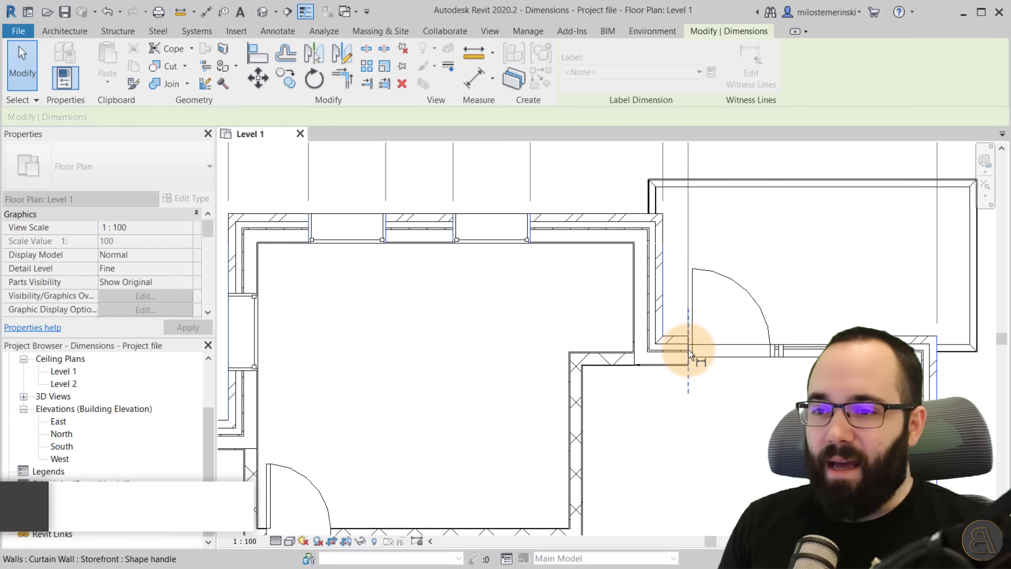
{"action": "scroll", "coordinate": [804, 418], "scroll_direction": "down", "scroll_amount": 3}
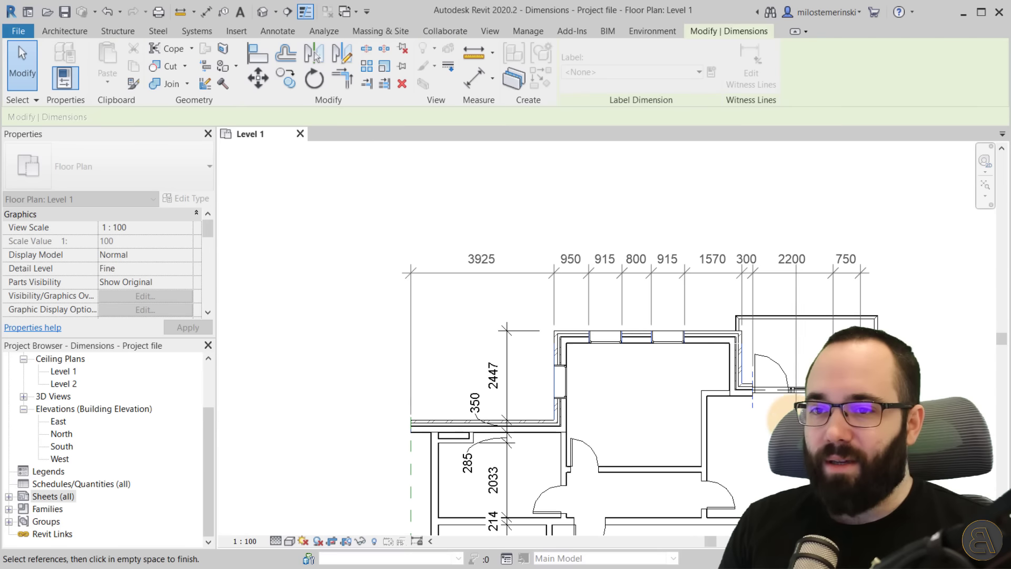
{"action": "middle_click_drag", "start_coordinate": [814, 330], "coordinate": [818, 278]}
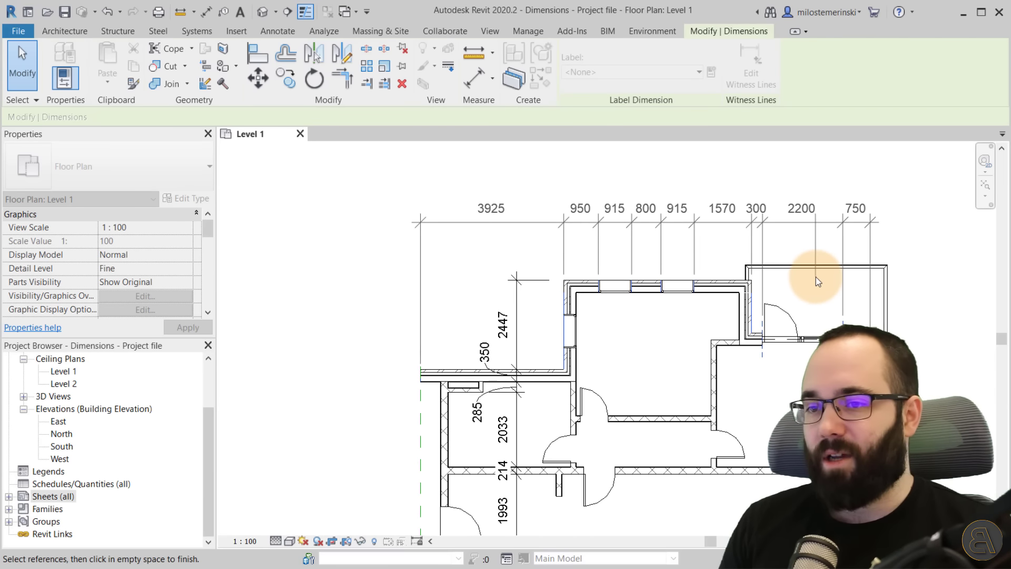
{"action": "key", "text": "Escape"}
{"action": "scroll", "coordinate": [833, 285], "scroll_direction": "down", "scroll_amount": 3}
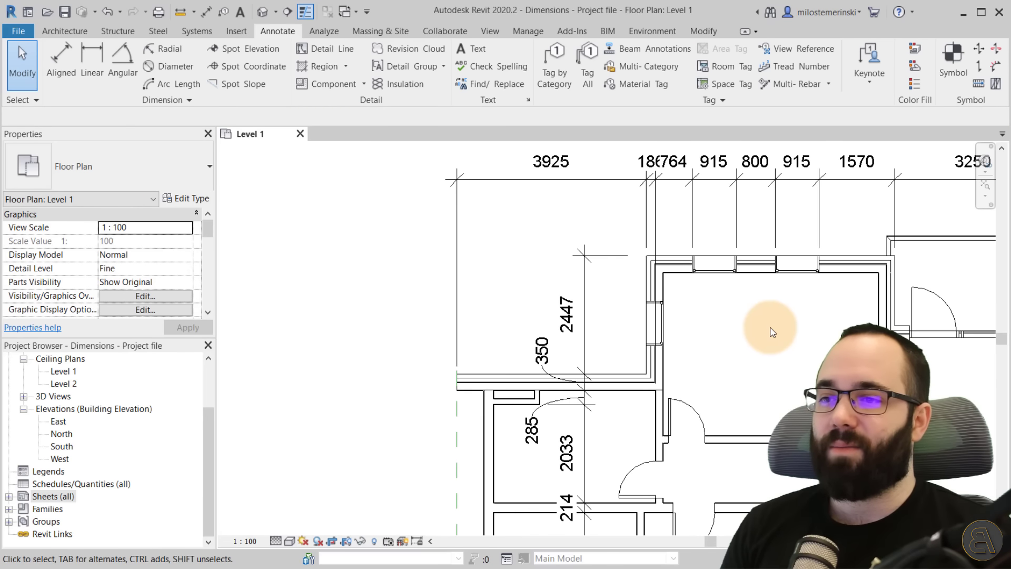
Edit the top dimension string's witness lines, removing the 186 segment and adding references at the balcony walls.
{"action": "left_click", "coordinate": [692, 226]}
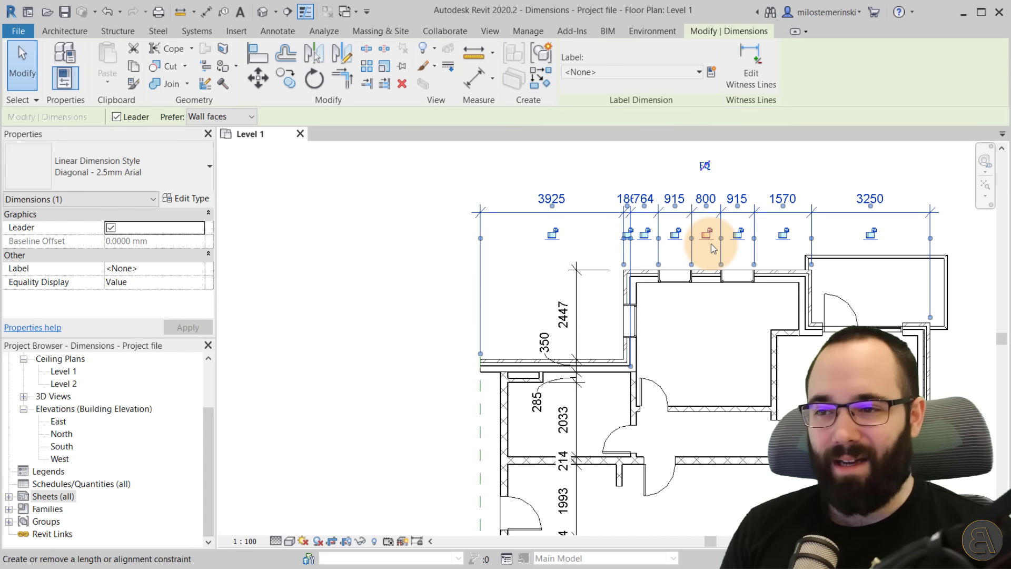
{"action": "left_click", "coordinate": [759, 81]}
{"action": "left_click", "coordinate": [633, 402]}
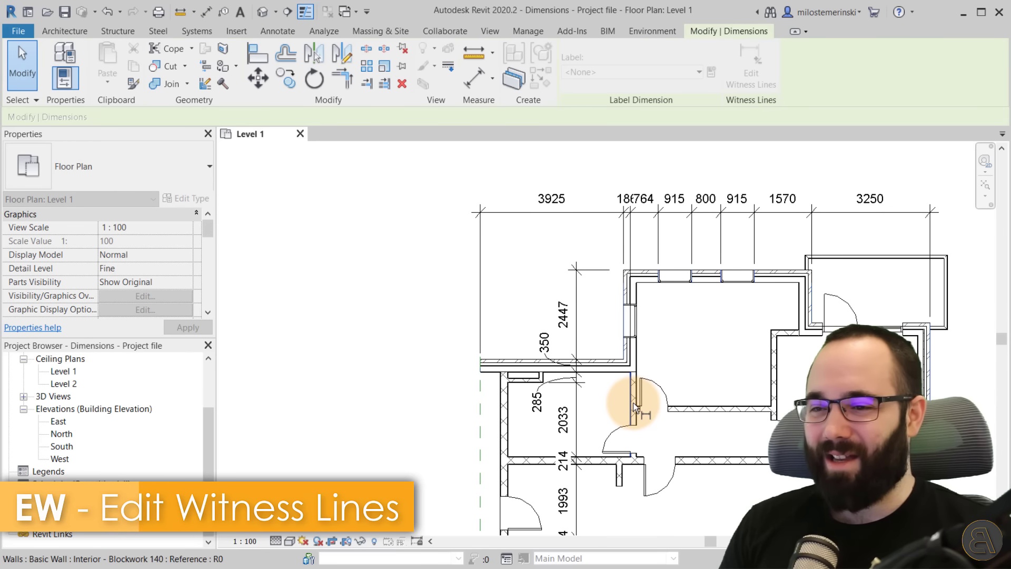
{"action": "scroll", "coordinate": [823, 333], "scroll_direction": "up", "scroll_amount": 3}
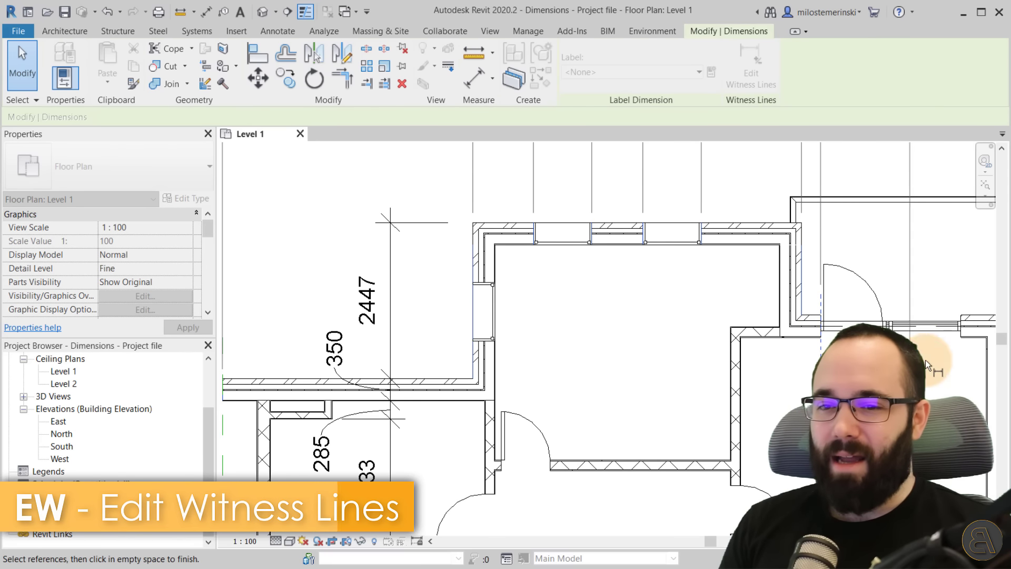
{"action": "scroll", "coordinate": [767, 403], "scroll_direction": "down", "scroll_amount": 3}
{"action": "middle_click_drag", "start_coordinate": [767, 403], "coordinate": [761, 404]}
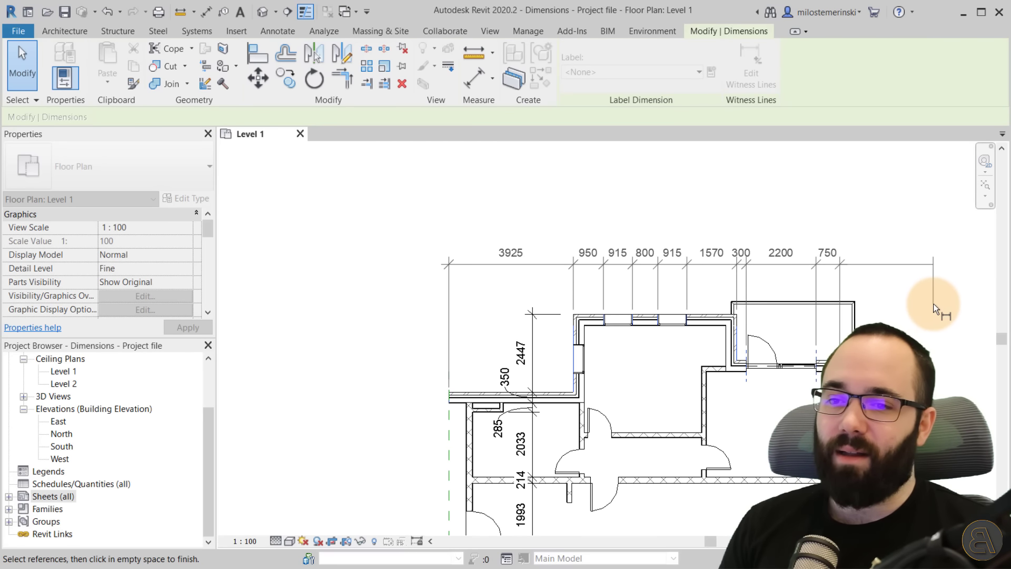
{"action": "left_click", "coordinate": [932, 304]}
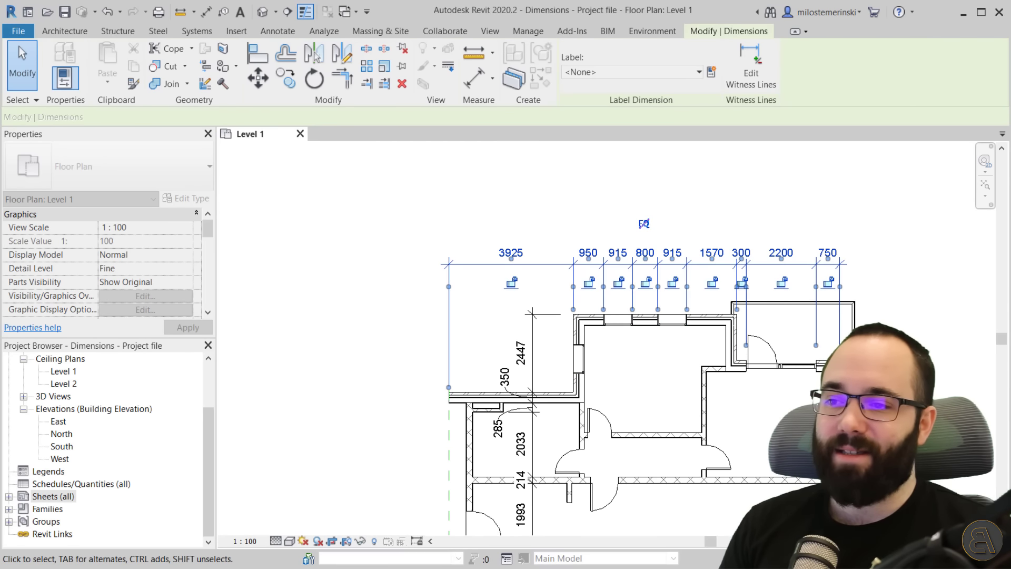
{"action": "left_click", "coordinate": [787, 193]}
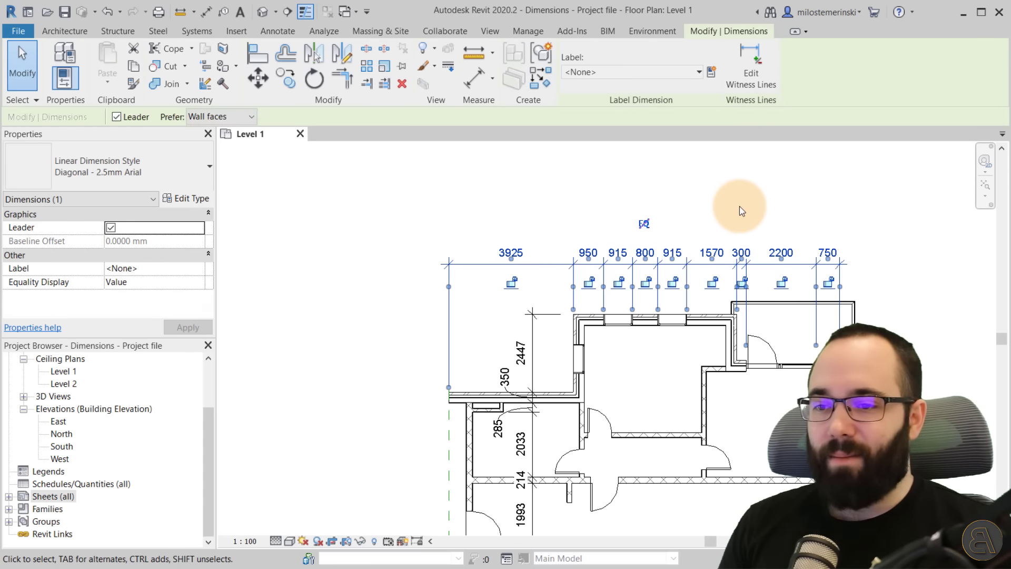
{"action": "left_click", "coordinate": [740, 206]}
{"action": "middle_click_drag", "start_coordinate": [745, 208], "coordinate": [750, 186]}
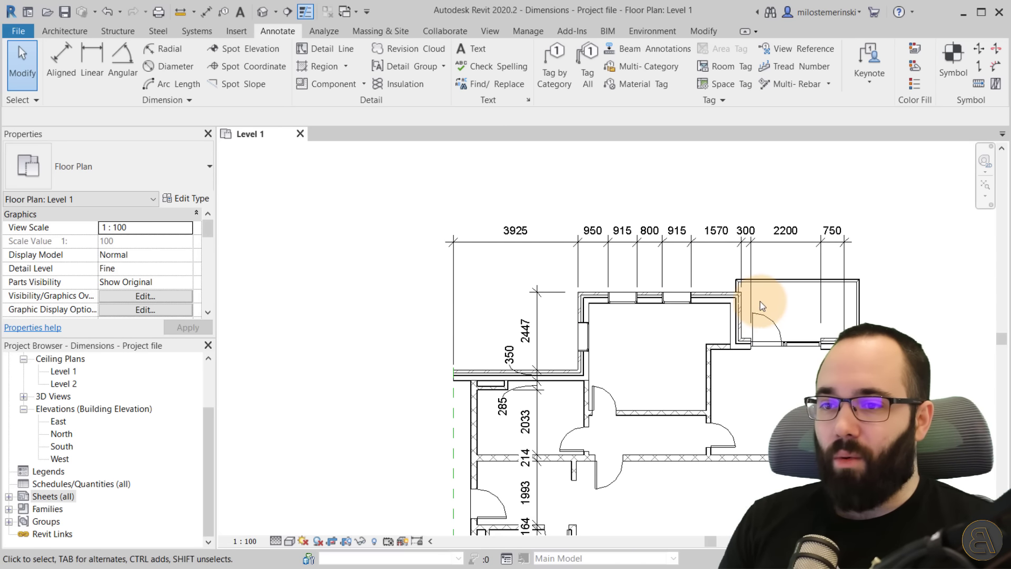
{"action": "middle_click_drag", "start_coordinate": [862, 287], "coordinate": [843, 304]}
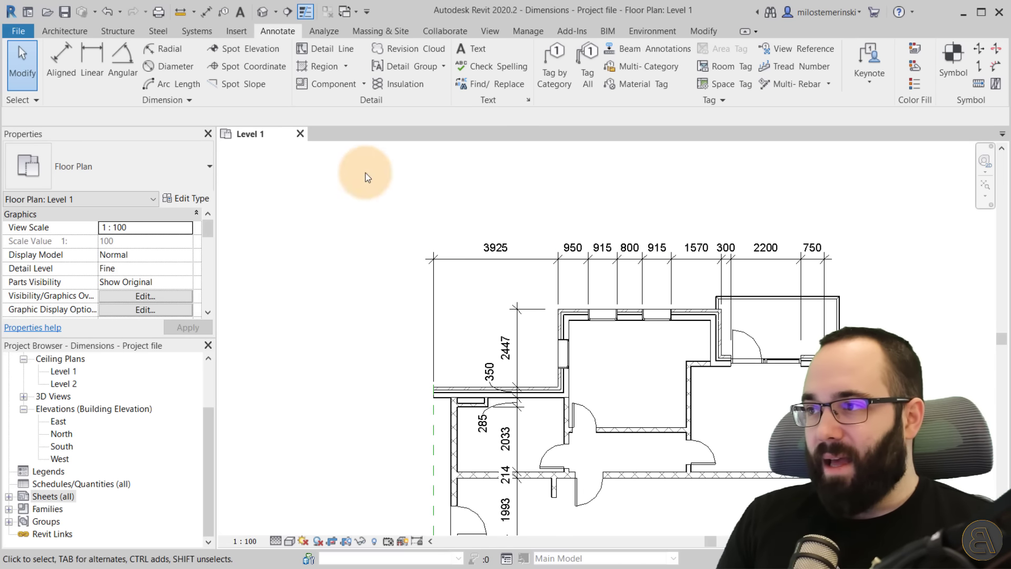
Add a second aligned dimension string above the north walls, picking individual references at the wall corners and balcony railing.
{"action": "left_click", "coordinate": [61, 63]}
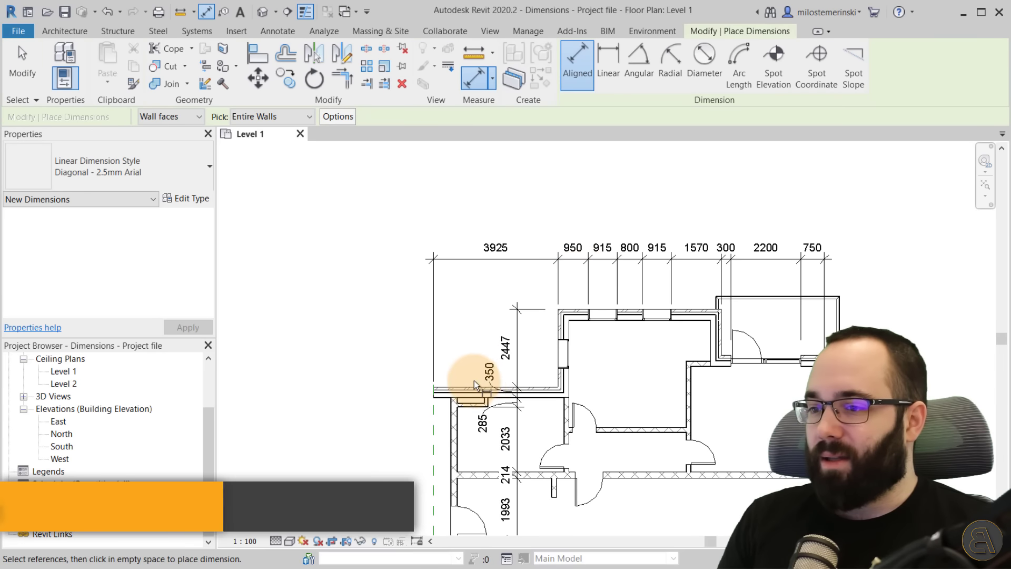
{"action": "left_click", "coordinate": [269, 117]}
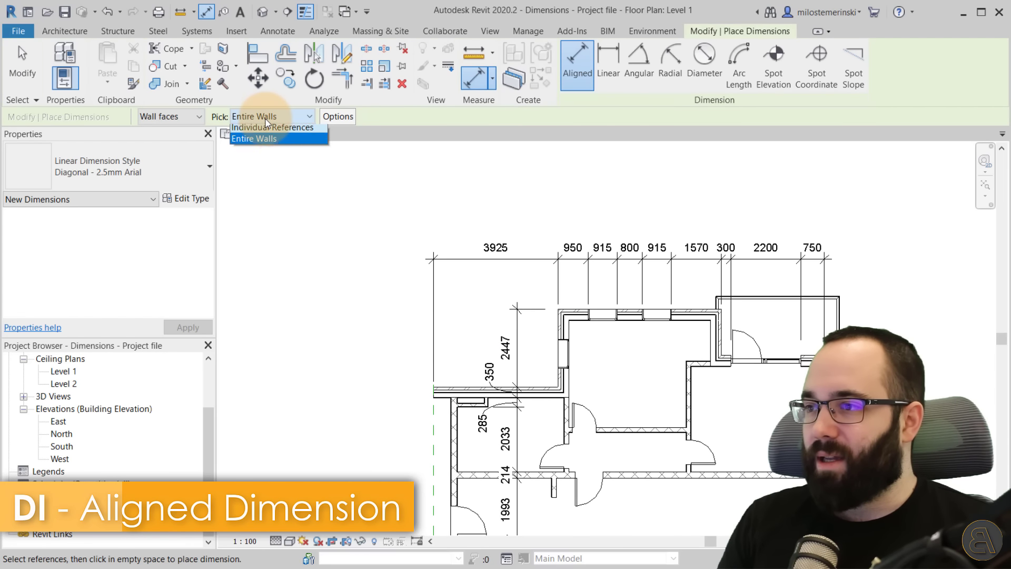
{"action": "left_click", "coordinate": [269, 130]}
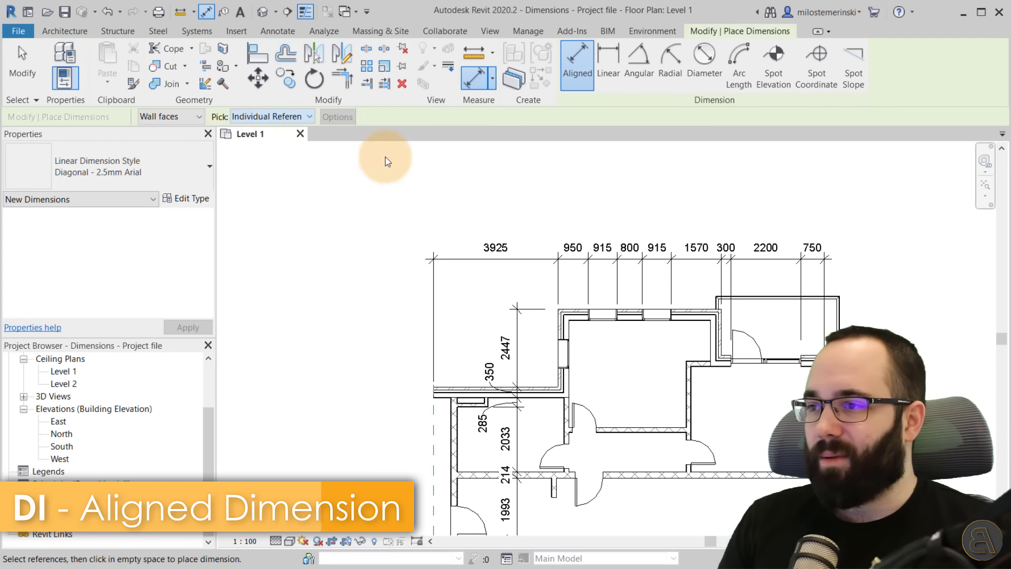
{"action": "left_click", "coordinate": [560, 319]}
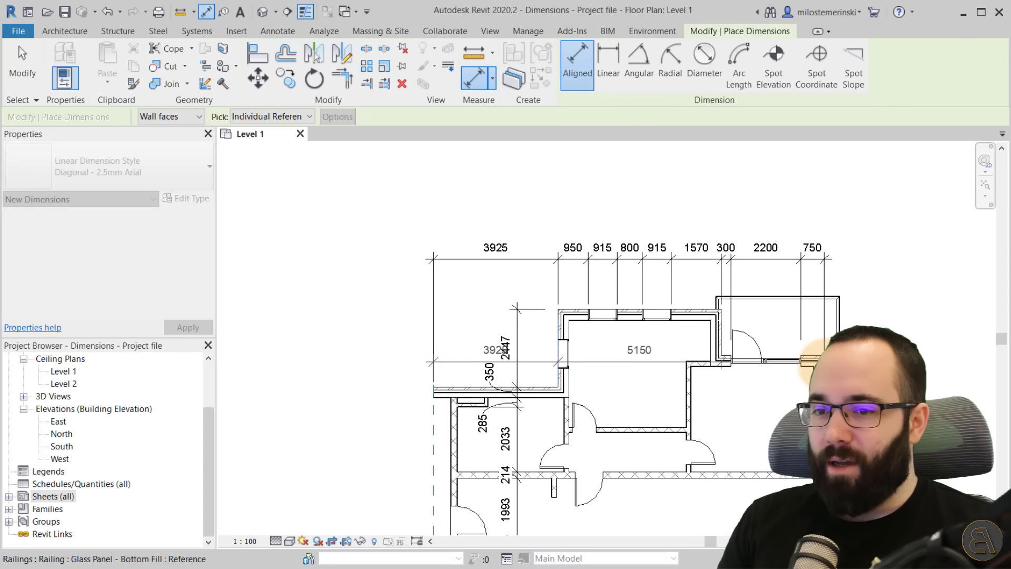
{"action": "left_click", "coordinate": [809, 362]}
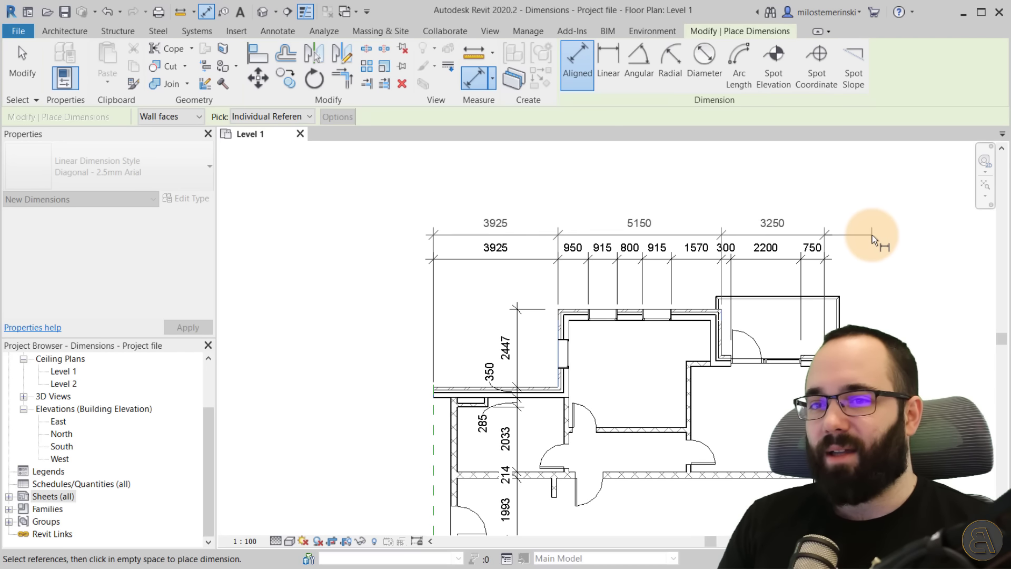
{"action": "middle_click_drag", "start_coordinate": [877, 239], "coordinate": [730, 211]}
{"action": "left_click", "coordinate": [730, 207]}
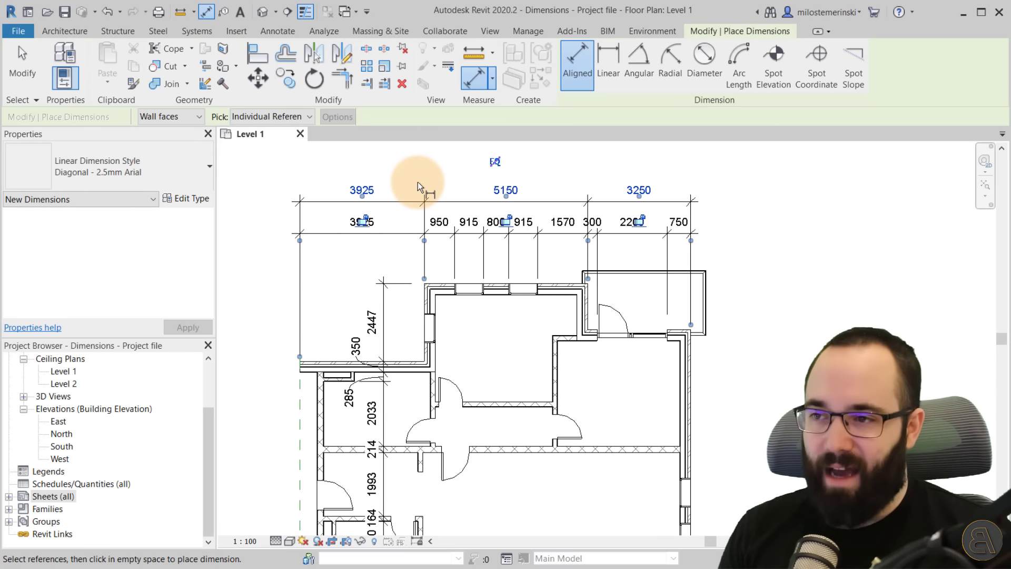
{"action": "key", "text": "Escape"}
{"action": "middle_click_drag", "start_coordinate": [546, 251], "coordinate": [570, 275]}
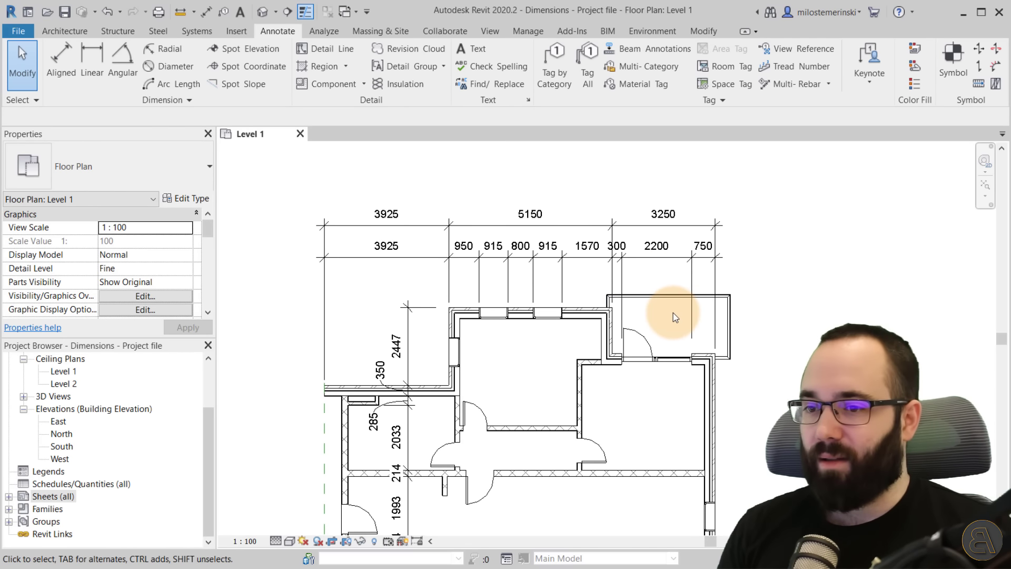
{"action": "middle_click_drag", "start_coordinate": [676, 320], "coordinate": [685, 287]}
{"action": "scroll", "coordinate": [705, 337], "scroll_direction": "down", "scroll_amount": 1}
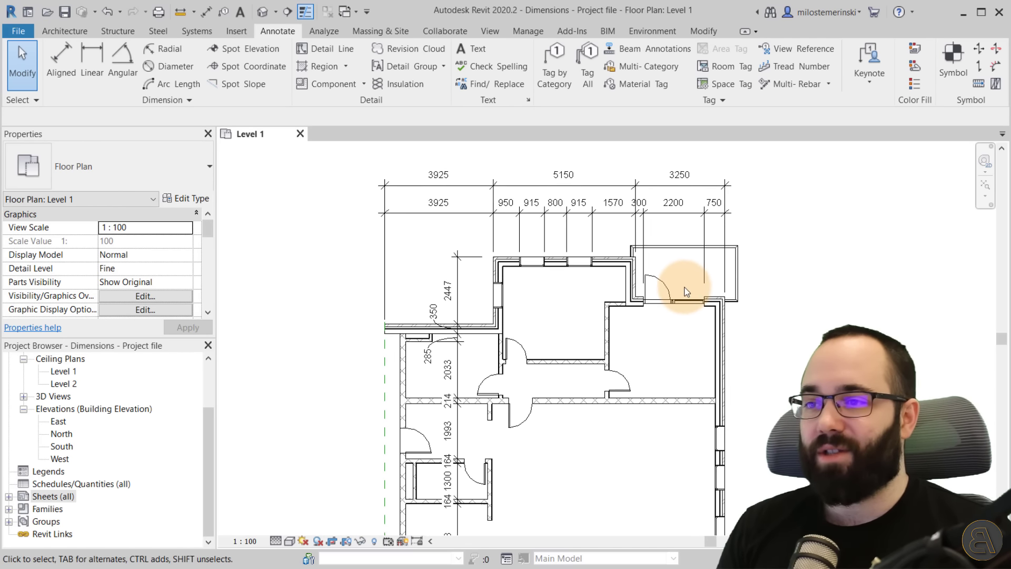
{"action": "scroll", "coordinate": [685, 404], "scroll_direction": "down", "scroll_amount": 1}
{"action": "middle_click_drag", "start_coordinate": [682, 408], "coordinate": [569, 405]}
{"action": "scroll", "coordinate": [652, 401], "scroll_direction": "down", "scroll_amount": 1}
{"action": "scroll", "coordinate": [573, 377], "scroll_direction": "up", "scroll_amount": 1}
{"action": "scroll", "coordinate": [574, 380], "scroll_direction": "down", "scroll_amount": 1}
{"action": "scroll", "coordinate": [636, 354], "scroll_direction": "down", "scroll_amount": 2}
{"action": "scroll", "coordinate": [633, 357], "scroll_direction": "up", "scroll_amount": 2}
{"action": "scroll", "coordinate": [634, 362], "scroll_direction": "down", "scroll_amount": 1}
{"action": "scroll", "coordinate": [589, 369], "scroll_direction": "up", "scroll_amount": 2}
{"action": "scroll", "coordinate": [514, 275], "scroll_direction": "up", "scroll_amount": 3}
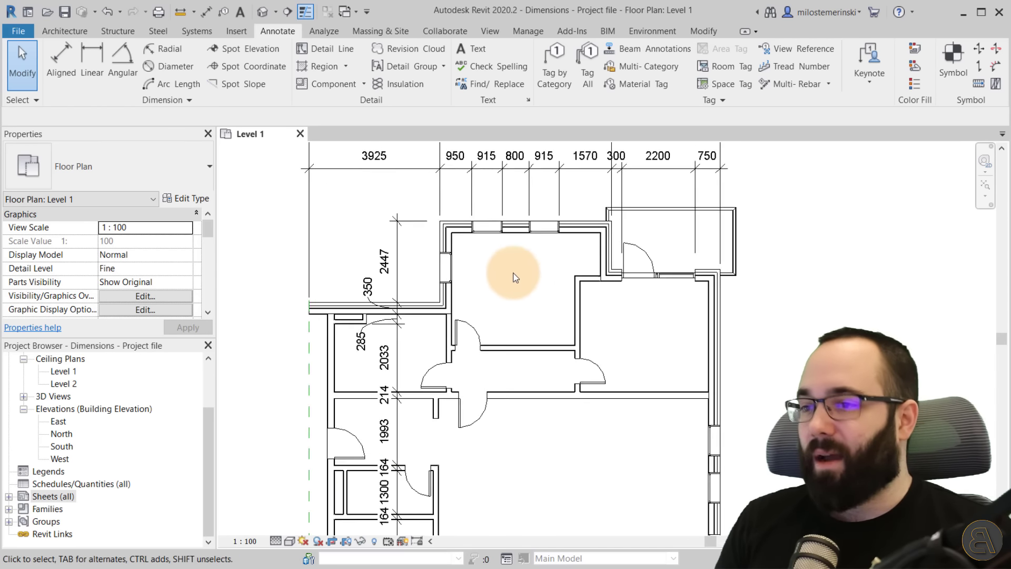
{"action": "scroll", "coordinate": [514, 272], "scroll_direction": "up", "scroll_amount": 1}
Set the top dimension string's type to the Ordinate dimension string type.
{"action": "middle_click_drag", "start_coordinate": [538, 257], "coordinate": [526, 370]}
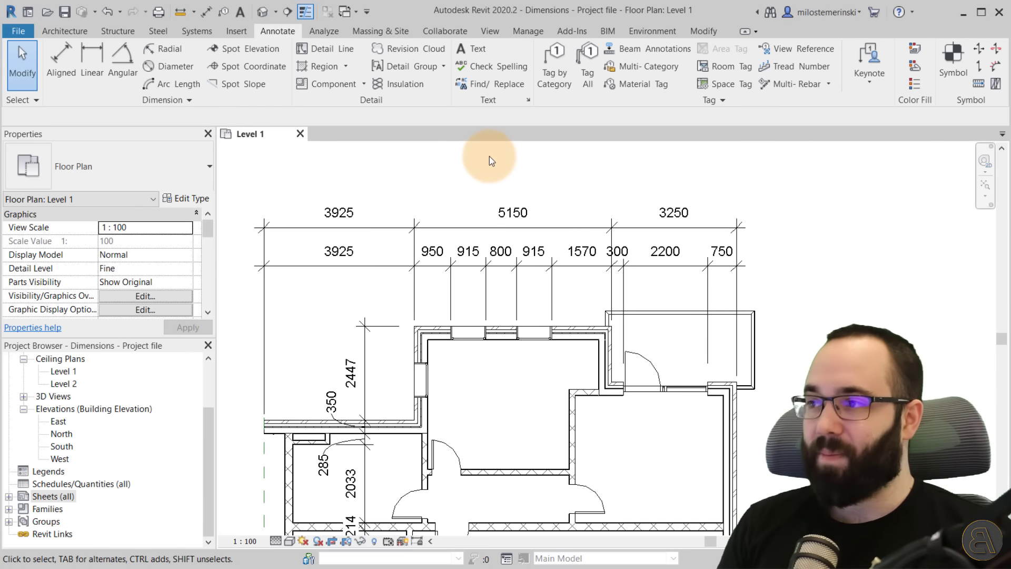
{"action": "left_click", "coordinate": [447, 227]}
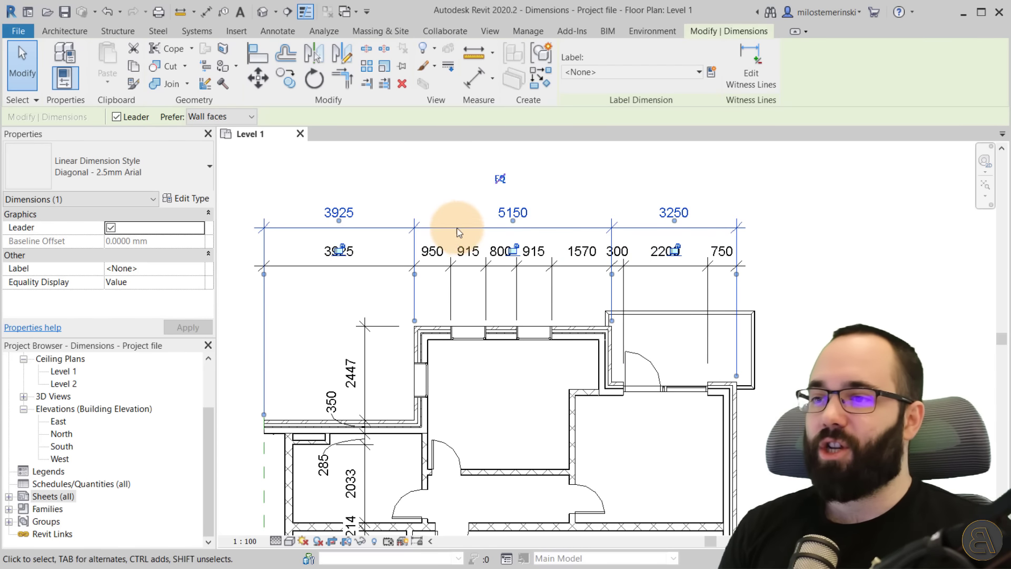
{"action": "scroll", "coordinate": [419, 204], "scroll_direction": "up", "scroll_amount": 3}
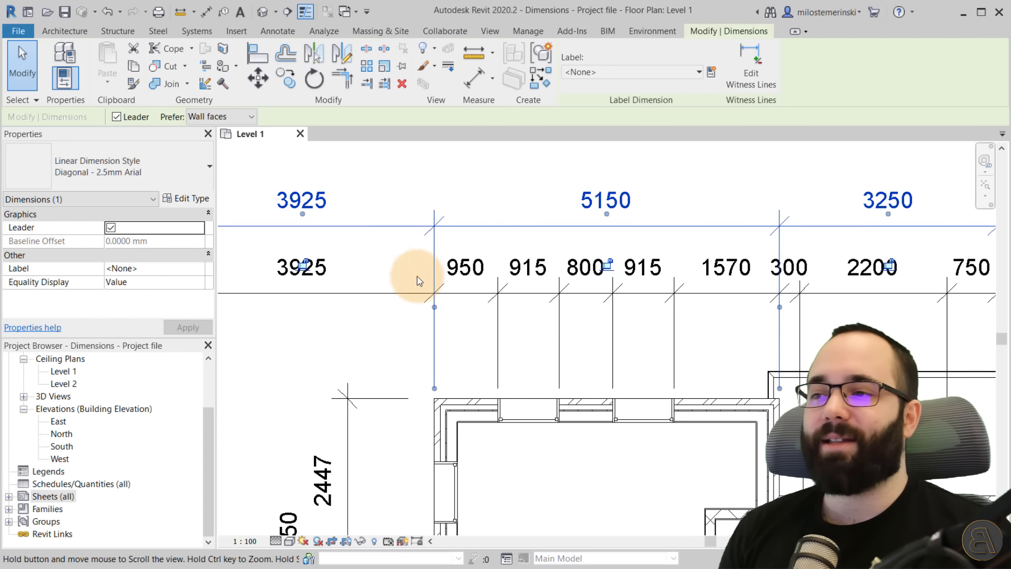
{"action": "scroll", "coordinate": [560, 344], "scroll_direction": "down", "scroll_amount": 2}
{"action": "middle_click_drag", "start_coordinate": [560, 343], "coordinate": [396, 313]}
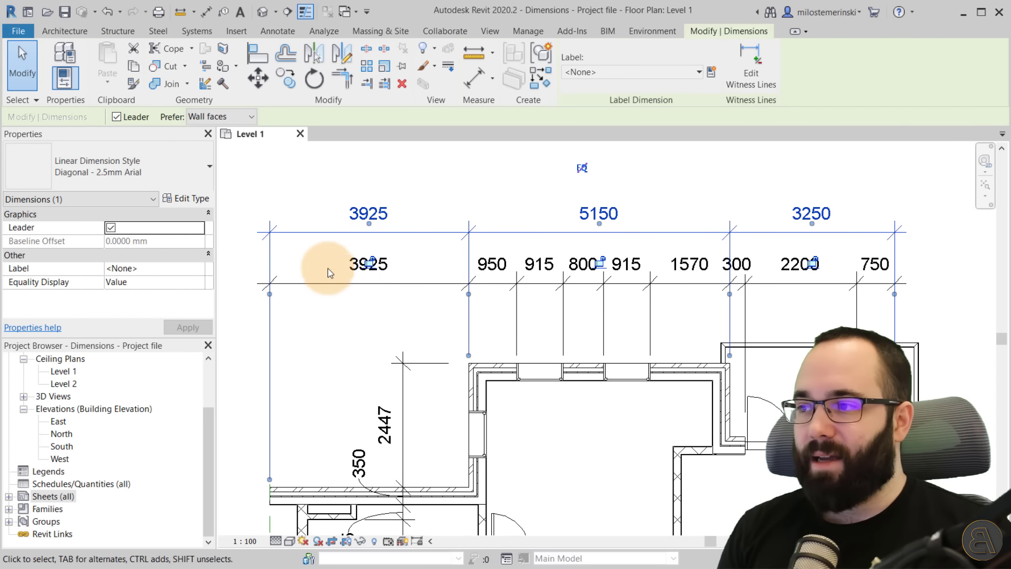
{"action": "left_click", "coordinate": [202, 198]}
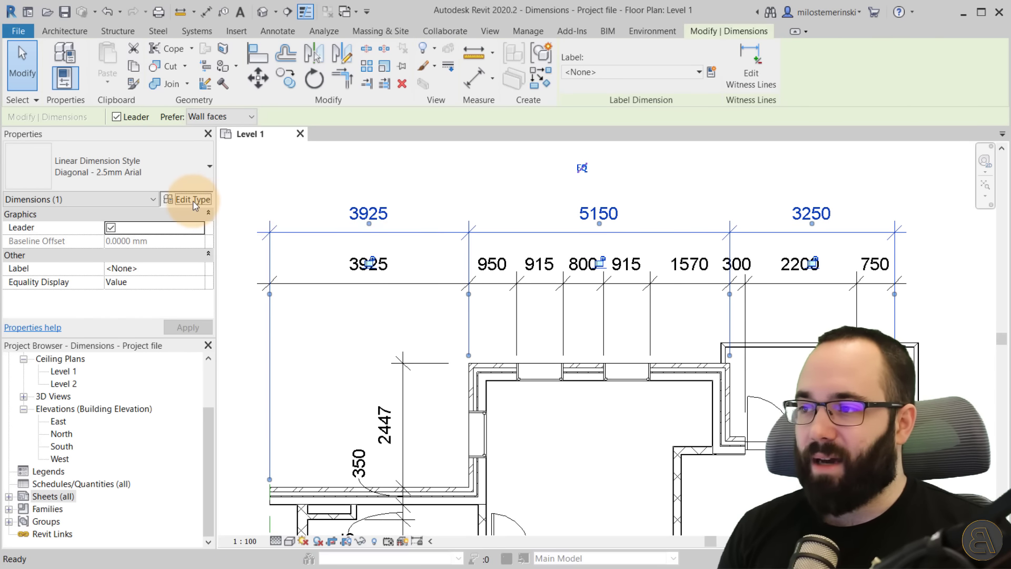
{"action": "left_click_drag", "start_coordinate": [327, 47], "coordinate": [288, 85]}
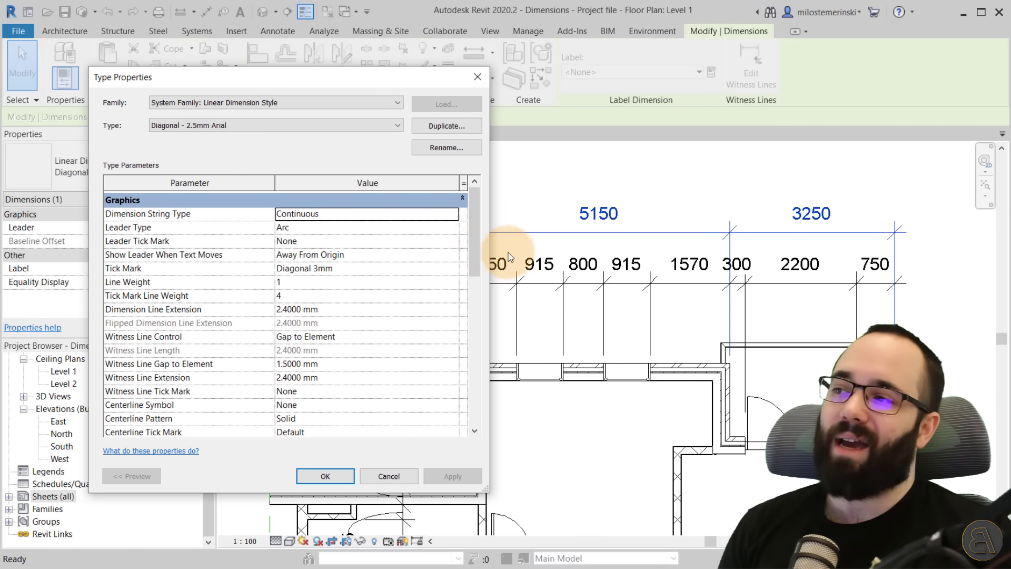
{"action": "mouse_move", "coordinate": [475, 229]}
{"action": "left_mouse_down"}
{"action": "mouse_move", "coordinate": [470, 389]}
{"action": "mouse_move", "coordinate": [461, 213]}
{"action": "mouse_move", "coordinate": [474, 244]}
{"action": "mouse_move", "coordinate": [473, 325]}
{"action": "mouse_move", "coordinate": [464, 235]}
{"action": "left_mouse_up"}
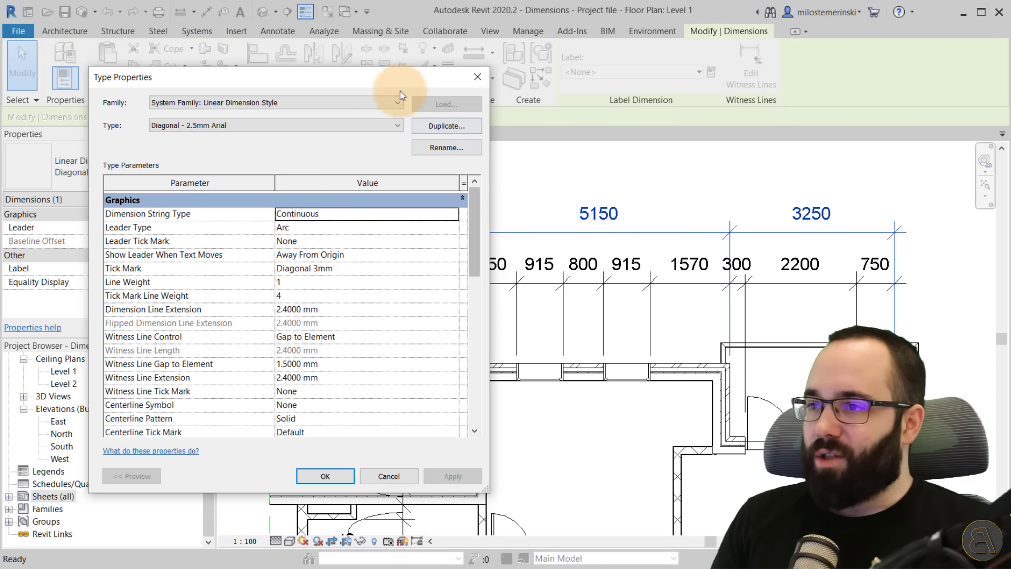
{"action": "left_click_drag", "start_coordinate": [400, 94], "coordinate": [400, 84]}
{"action": "mouse_move", "coordinate": [481, 176]}
{"action": "left_mouse_down"}
{"action": "mouse_move", "coordinate": [473, 192]}
{"action": "mouse_move", "coordinate": [479, 274]}
{"action": "mouse_move", "coordinate": [477, 191]}
{"action": "left_mouse_up"}
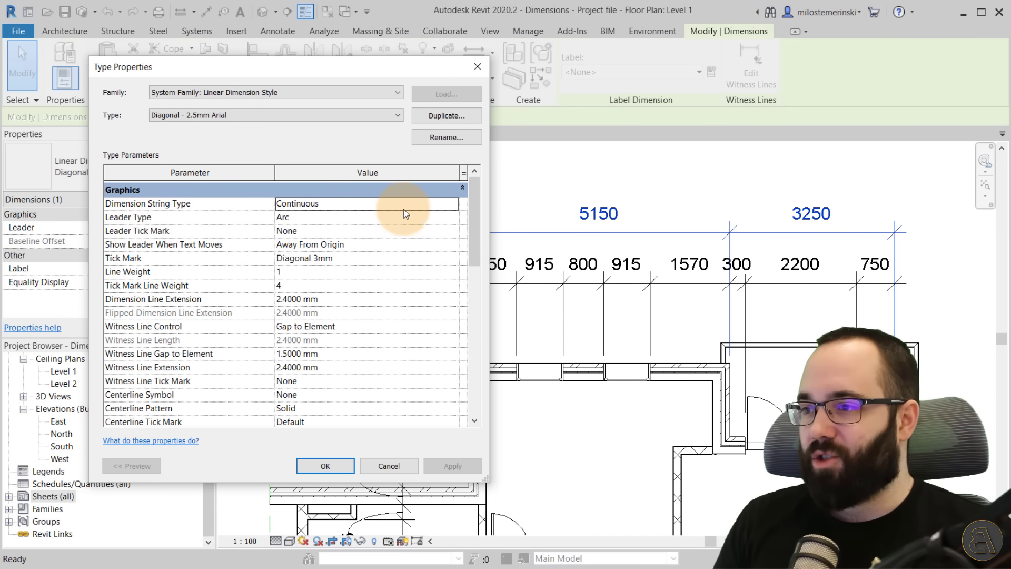
{"action": "left_click", "coordinate": [452, 204]}
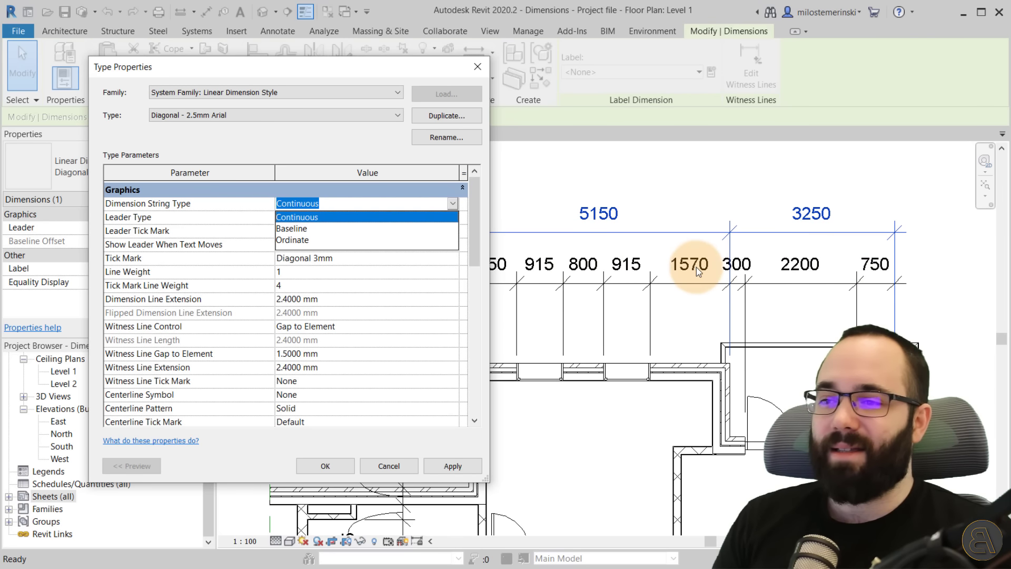
{"action": "left_click", "coordinate": [284, 240]}
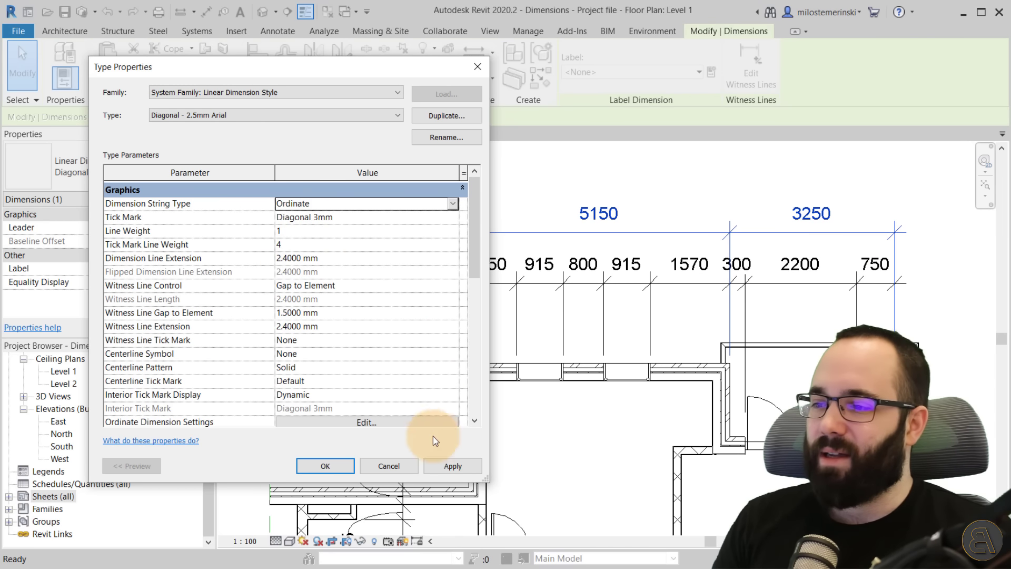
{"action": "left_click", "coordinate": [447, 467]}
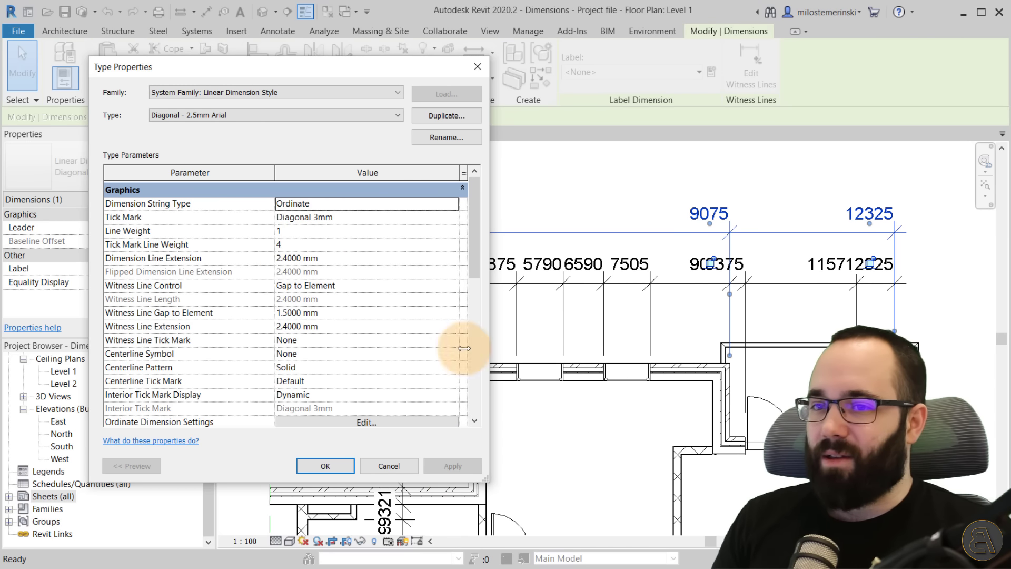
{"action": "left_click", "coordinate": [331, 469]}
Change the dimension type's Dimension String Type to Baseline.
{"action": "middle_click_drag", "start_coordinate": [464, 260], "coordinate": [483, 263]}
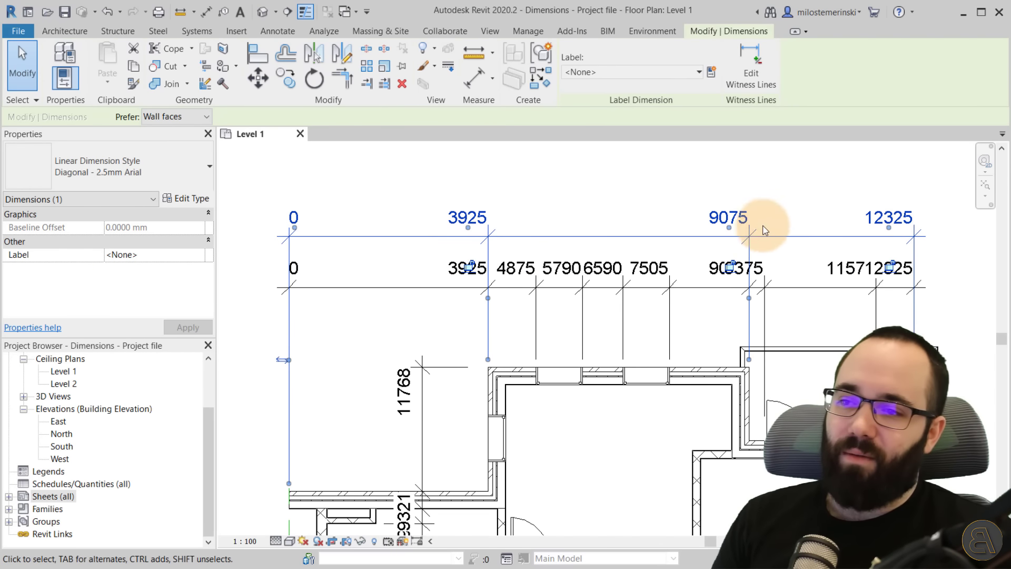
{"action": "left_click", "coordinate": [160, 171]}
{"action": "left_click", "coordinate": [141, 179]}
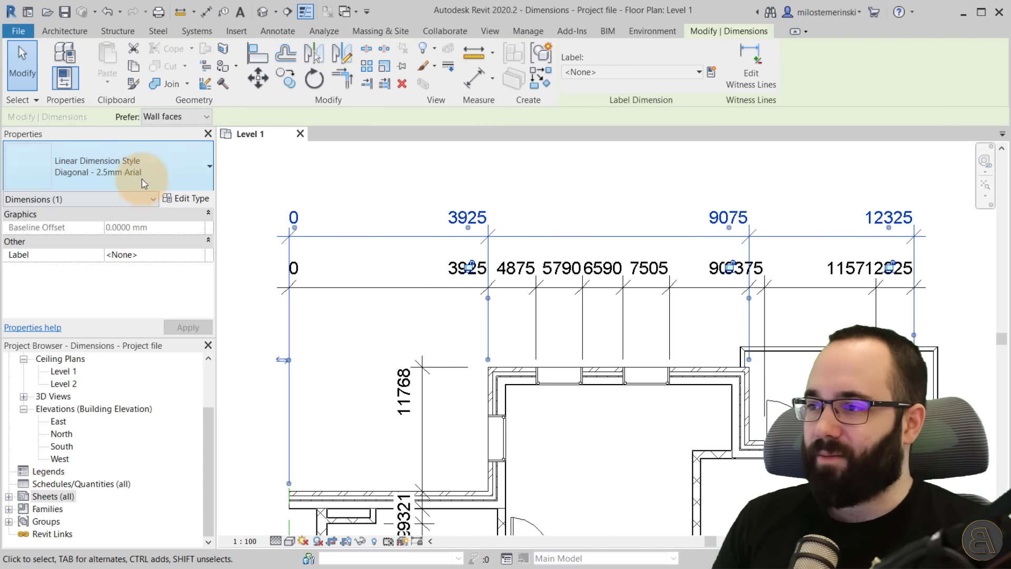
{"action": "left_click", "coordinate": [186, 198]}
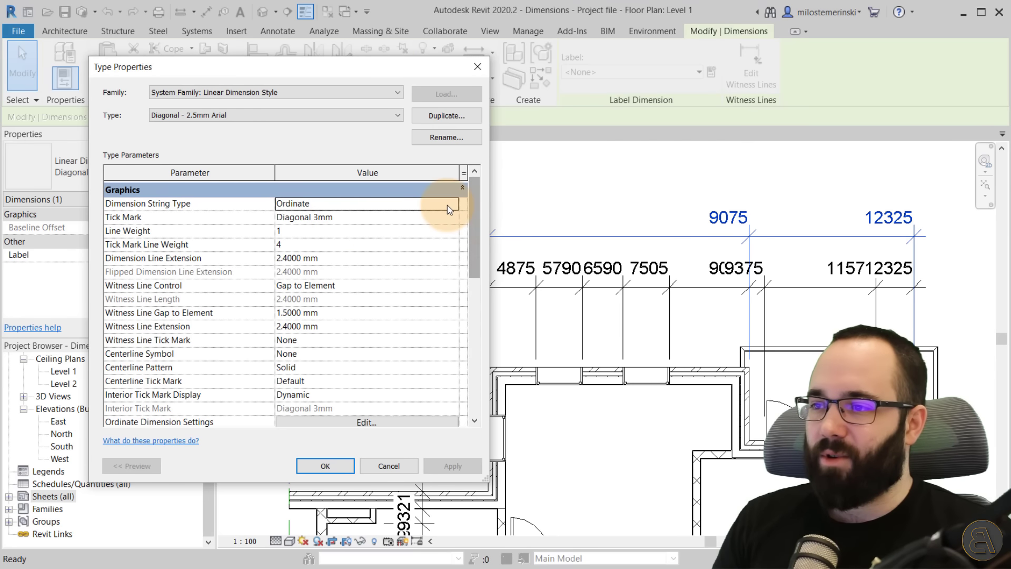
{"action": "left_click", "coordinate": [447, 204]}
{"action": "left_click", "coordinate": [451, 204]}
{"action": "left_click", "coordinate": [367, 221]}
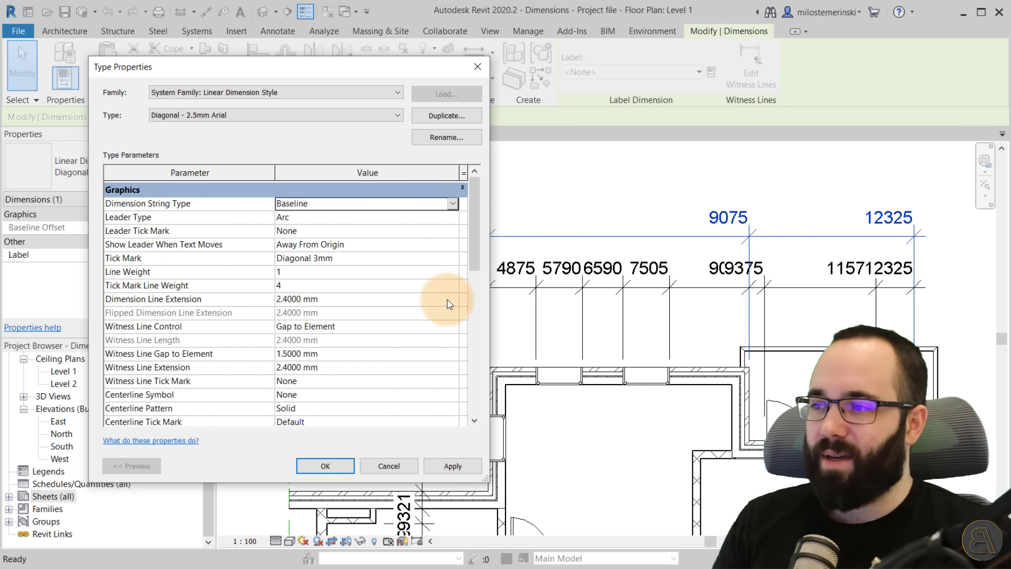
{"action": "left_click", "coordinate": [447, 469]}
{"action": "left_click_drag", "start_coordinate": [432, 68], "coordinate": [401, 79]}
{"action": "left_click", "coordinate": [340, 474]}
Restore the dimension type's Dimension String Type to Continuous.
{"action": "scroll", "coordinate": [617, 419], "scroll_direction": "down", "scroll_amount": 2}
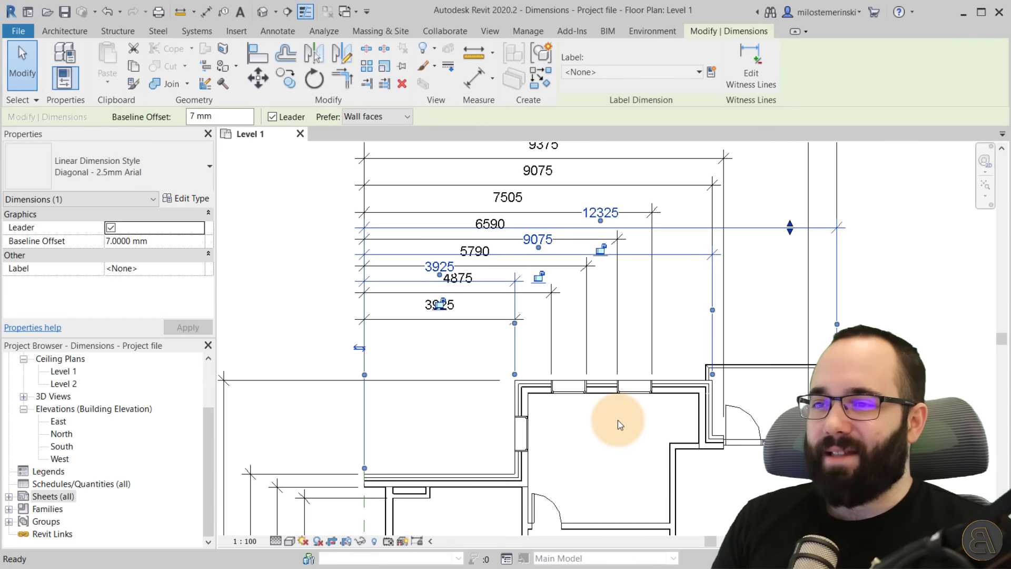
{"action": "middle_click_drag", "start_coordinate": [617, 419], "coordinate": [587, 499]}
{"action": "scroll", "coordinate": [587, 501], "scroll_direction": "down", "scroll_amount": 1}
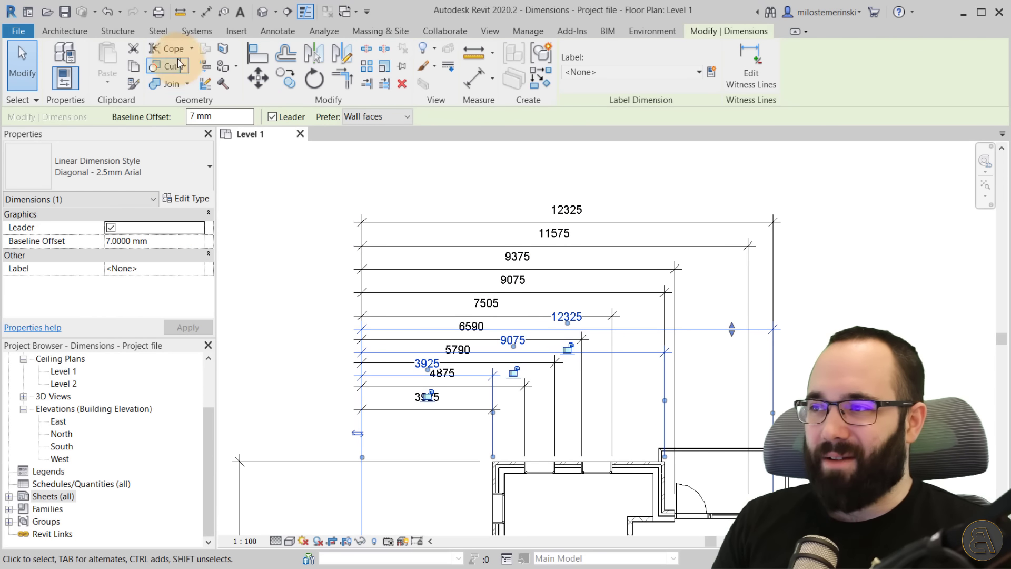
{"action": "left_click", "coordinate": [168, 173]}
{"action": "left_click", "coordinate": [186, 199]}
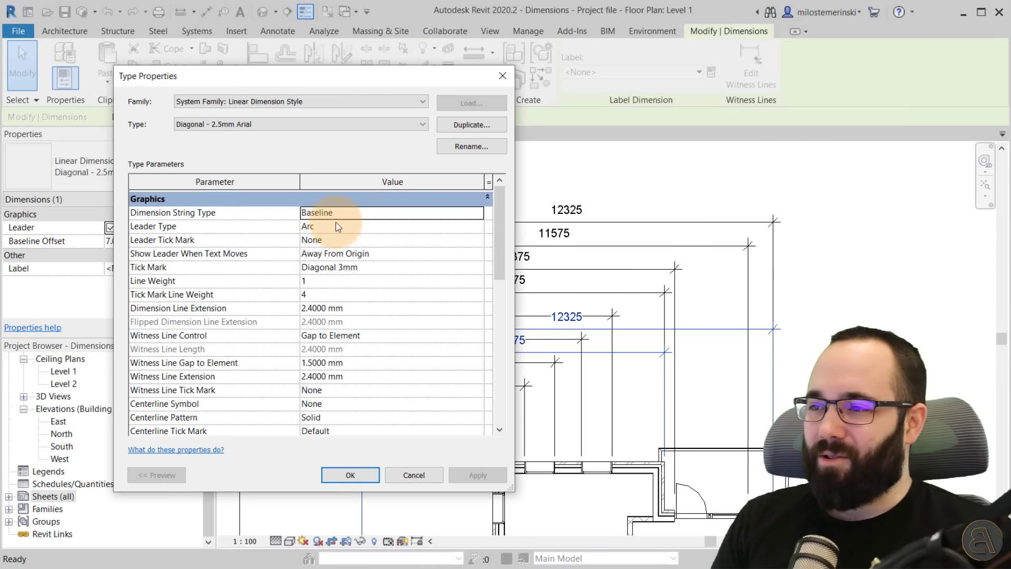
{"action": "left_click", "coordinate": [469, 214]}
{"action": "left_click", "coordinate": [453, 225]}
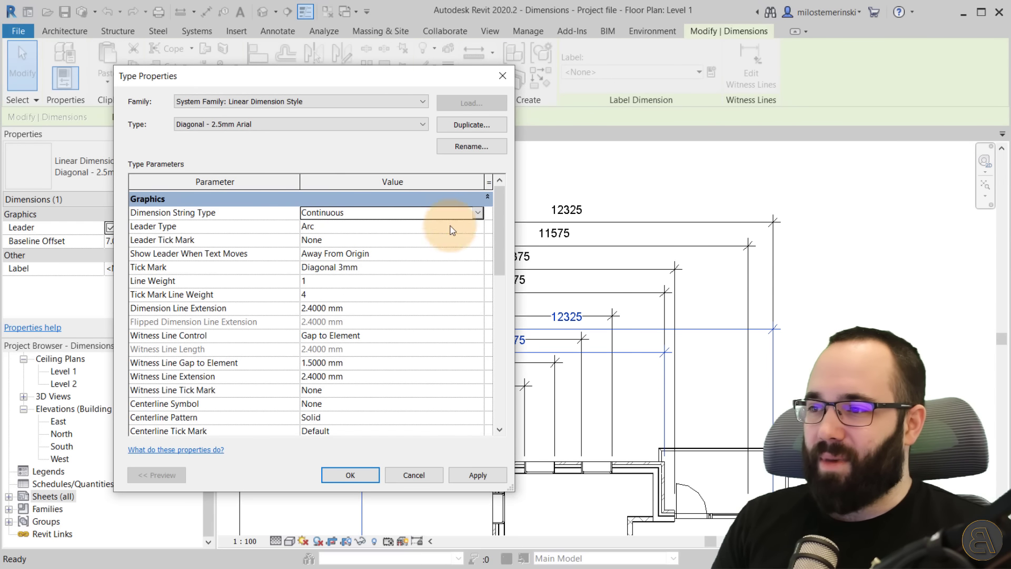
{"action": "left_click", "coordinate": [473, 475]}
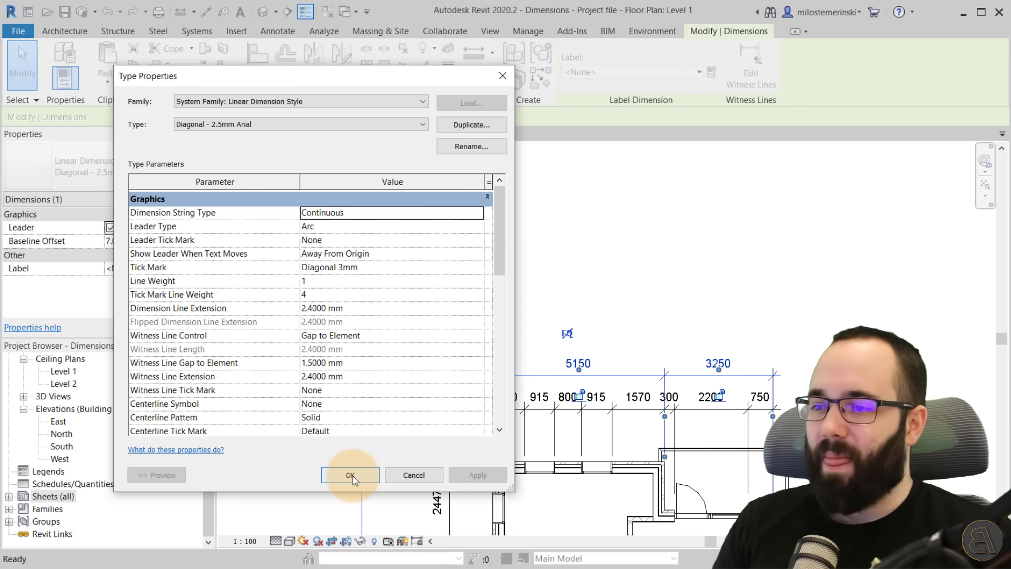
{"action": "left_click", "coordinate": [387, 475]}
Review the dimension type's Leader Type options, keeping Arc, and close the type properties.
{"action": "scroll", "coordinate": [507, 360], "scroll_direction": "up", "scroll_amount": 3}
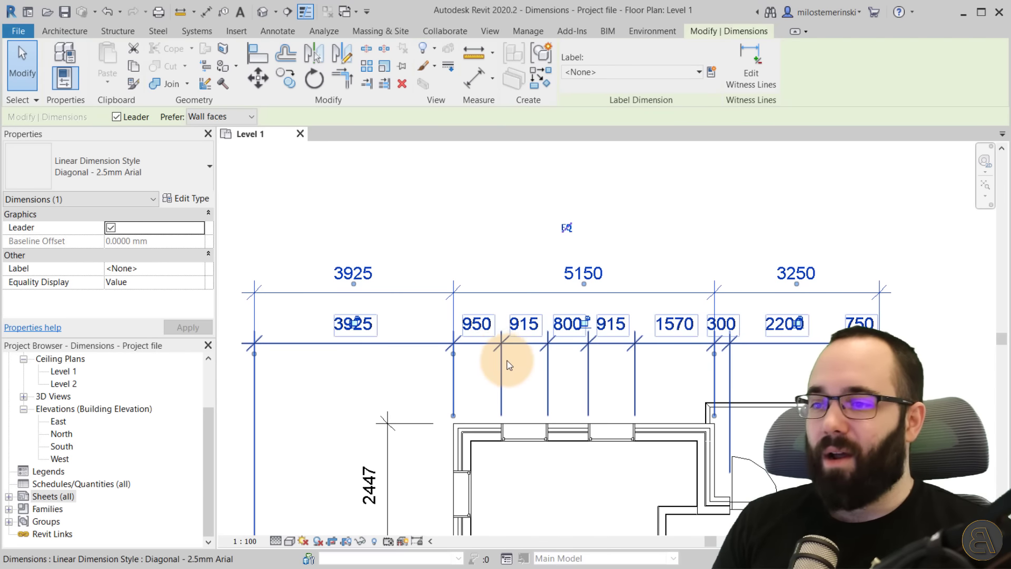
{"action": "middle_click_drag", "start_coordinate": [507, 358], "coordinate": [481, 341]}
{"action": "left_click", "coordinate": [447, 220]}
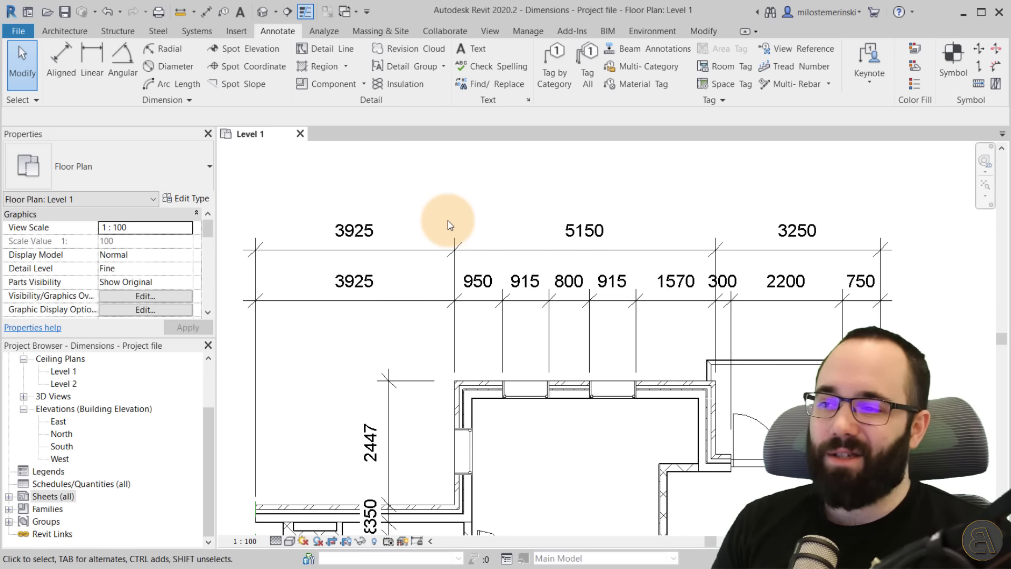
{"action": "left_click", "coordinate": [284, 249]}
{"action": "left_click", "coordinate": [194, 200]}
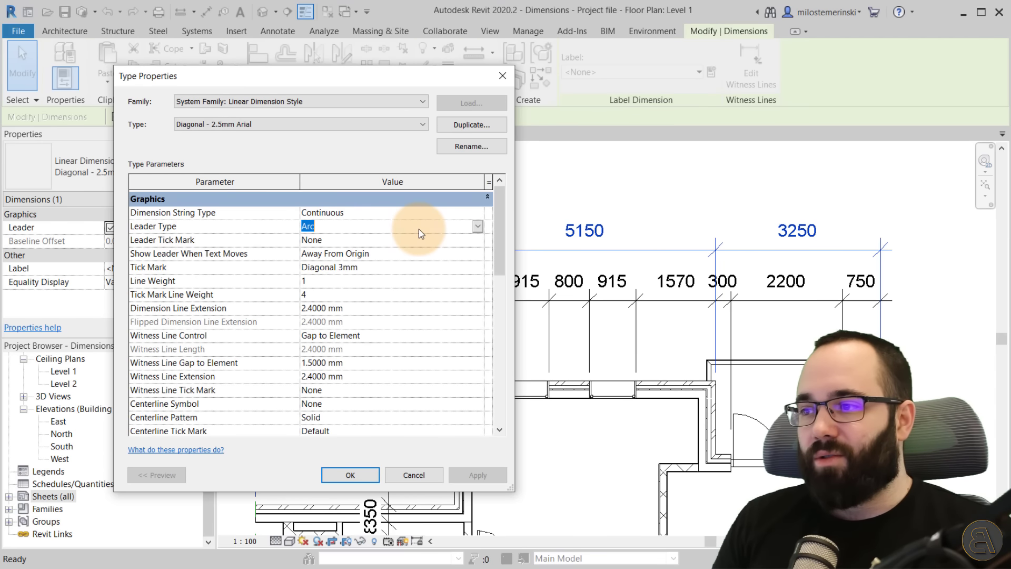
{"action": "left_click", "coordinate": [478, 228]}
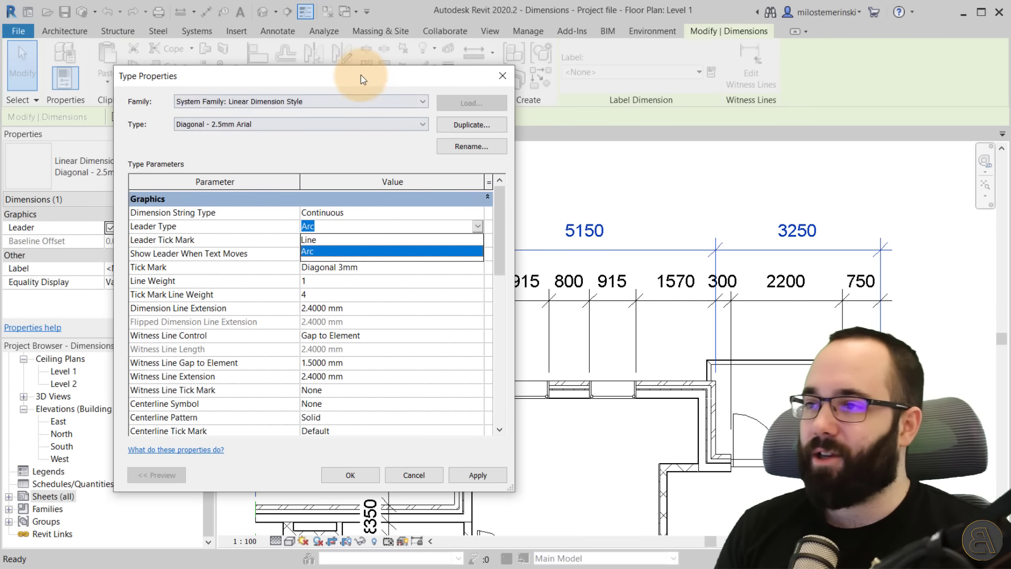
{"action": "left_click_drag", "start_coordinate": [361, 75], "coordinate": [500, 58]}
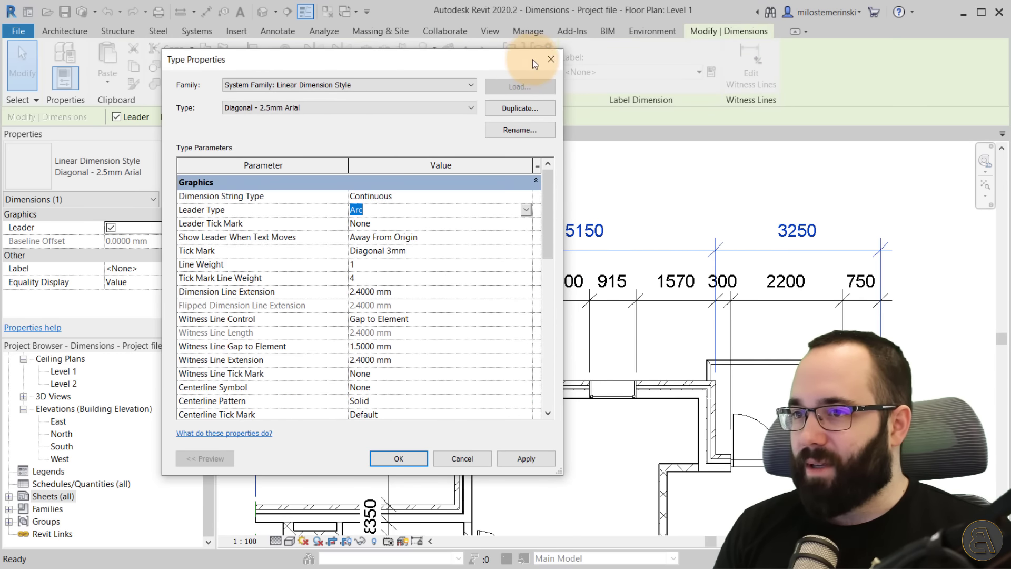
{"action": "key", "text": "Return"}
{"action": "middle_click_drag", "start_coordinate": [449, 380], "coordinate": [542, 271]}
{"action": "scroll", "coordinate": [492, 294], "scroll_direction": "up", "scroll_amount": 3}
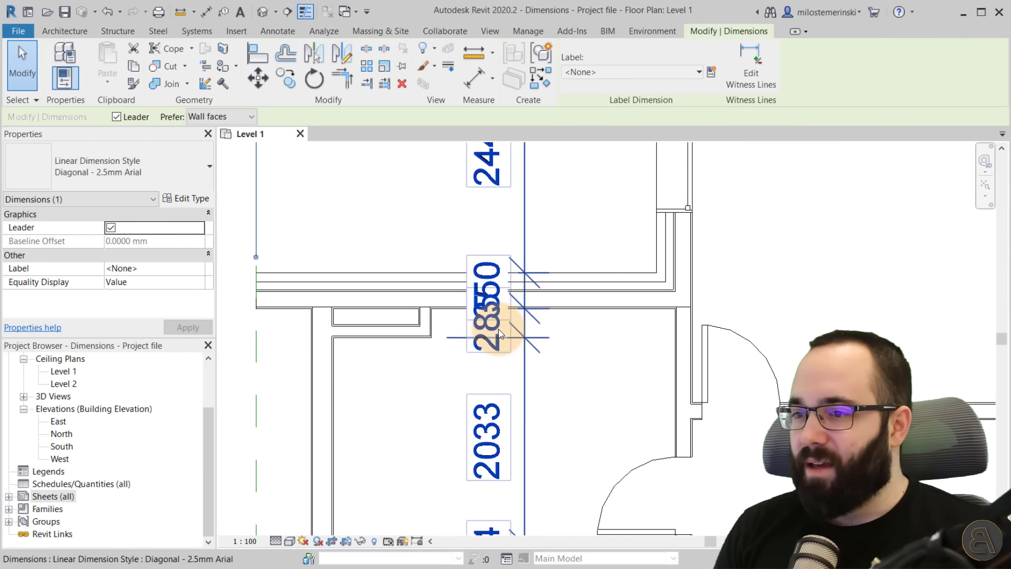
Drag the 350 and 285 dimension texts away from the dimension line so they display arc leaders.
{"action": "left_click", "coordinate": [508, 294]}
{"action": "left_click_drag", "start_coordinate": [507, 296], "coordinate": [415, 216]}
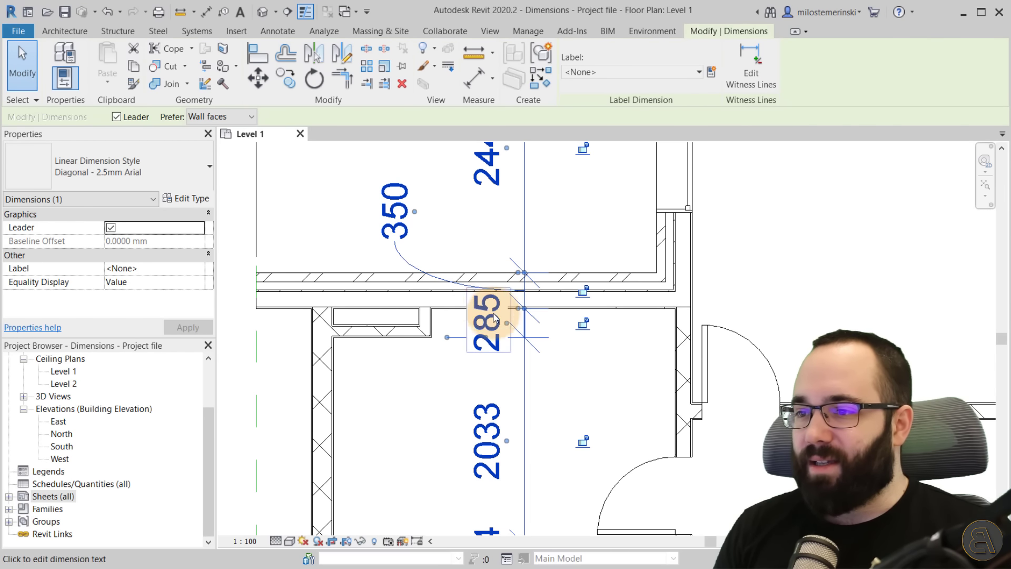
{"action": "left_click_drag", "start_coordinate": [508, 322], "coordinate": [407, 411]}
{"action": "left_click", "coordinate": [570, 395]}
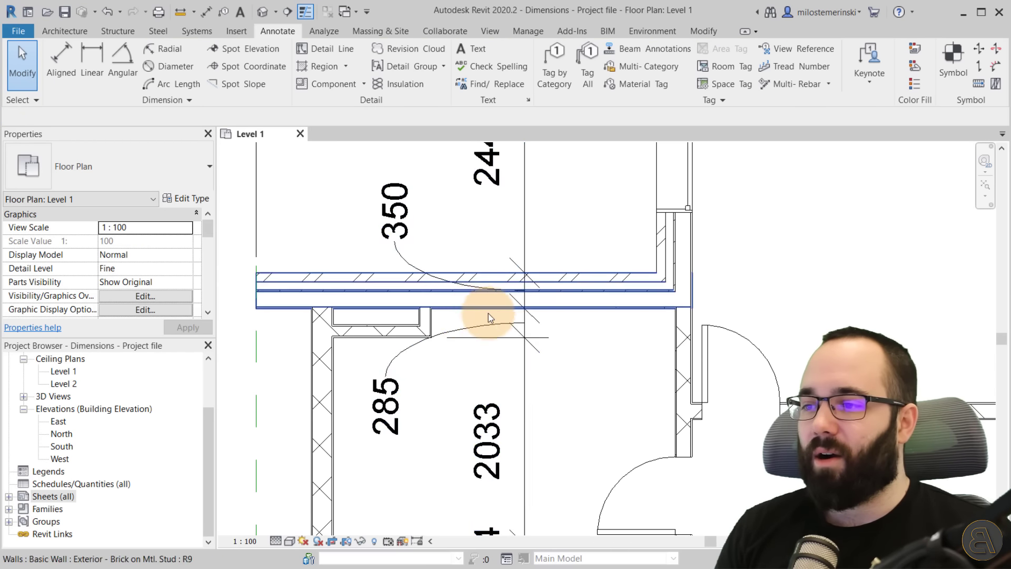
Select the dimension, open its type properties, and set Leader Type to Line with apply.
{"action": "scroll", "coordinate": [488, 314], "scroll_direction": "down", "scroll_amount": 3}
{"action": "scroll", "coordinate": [467, 310], "scroll_direction": "up", "scroll_amount": 2}
{"action": "middle_click_drag", "start_coordinate": [437, 258], "coordinate": [529, 247]}
{"action": "left_click", "coordinate": [529, 247]}
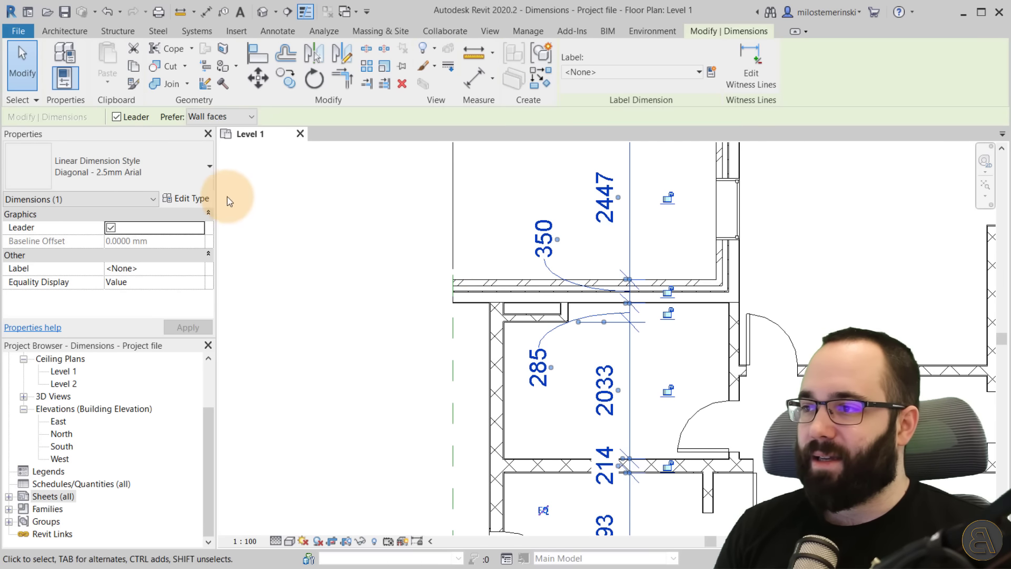
{"action": "left_click_drag", "start_coordinate": [415, 62], "coordinate": [286, 97]}
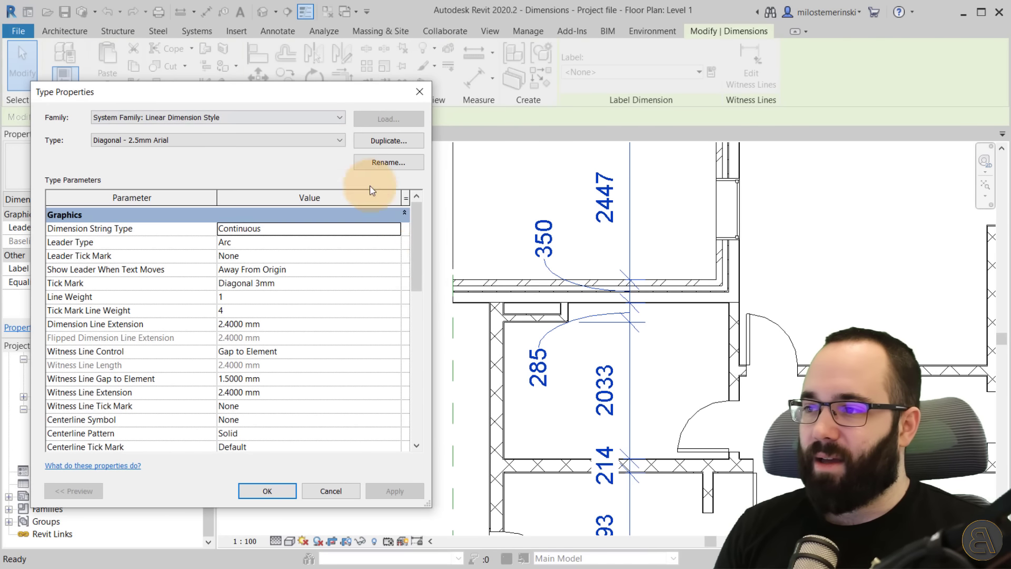
{"action": "left_click", "coordinate": [394, 247]}
{"action": "left_click", "coordinate": [282, 257]}
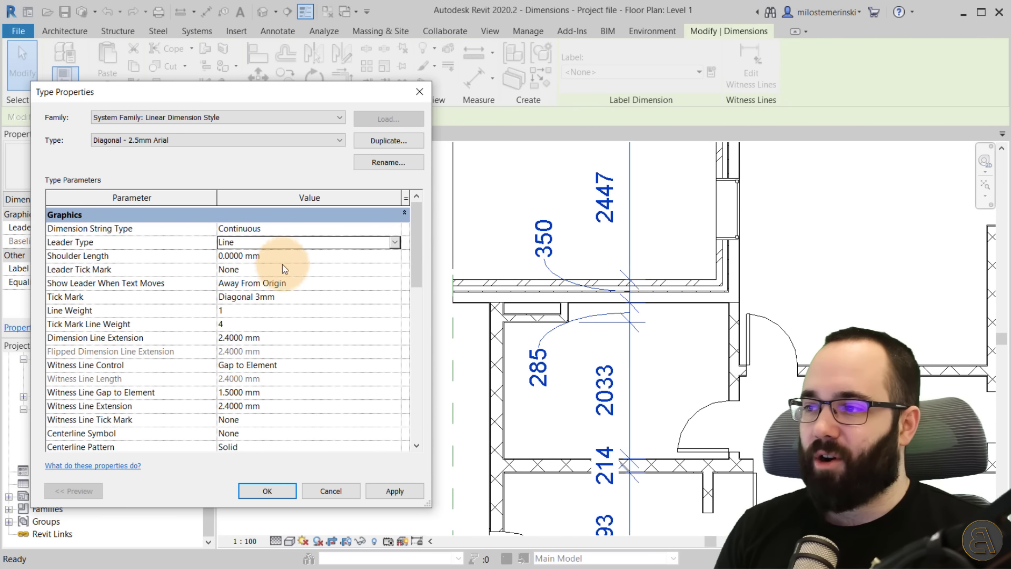
{"action": "left_click", "coordinate": [392, 491]}
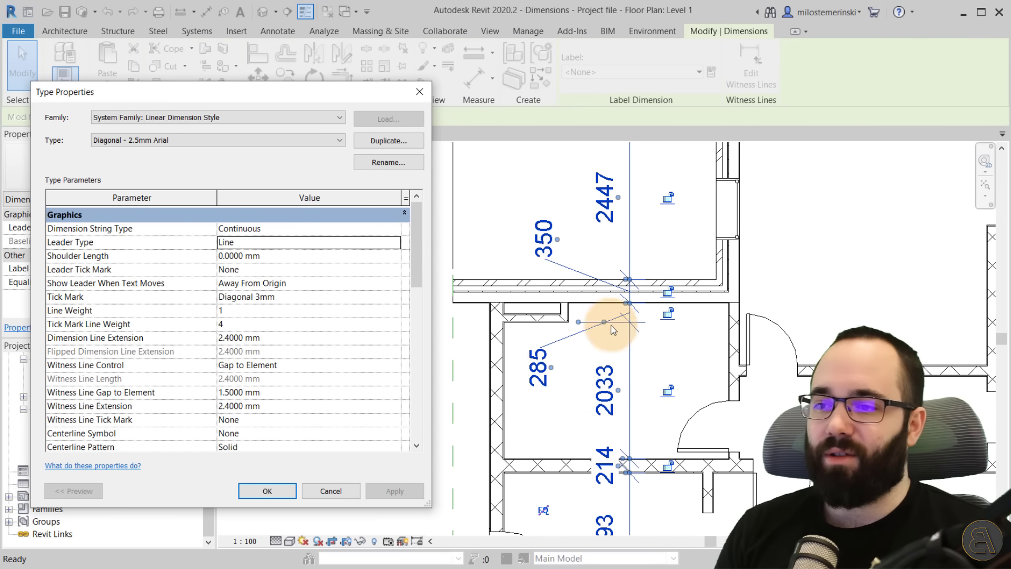
Set the dimension type's Leader Type back to Arc and apply.
{"action": "left_click", "coordinate": [377, 244]}
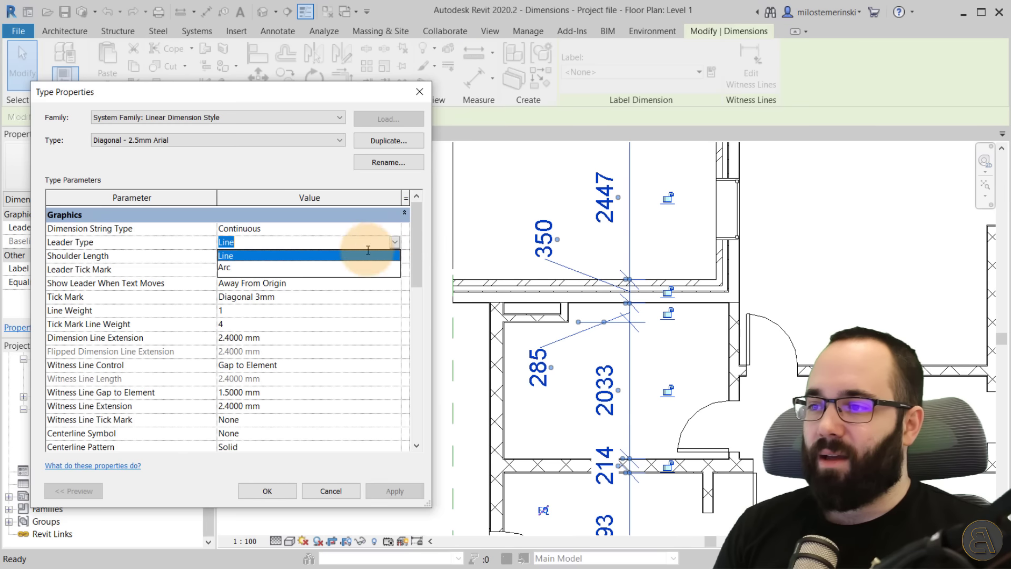
{"action": "left_click", "coordinate": [293, 265]}
{"action": "left_click", "coordinate": [395, 490]}
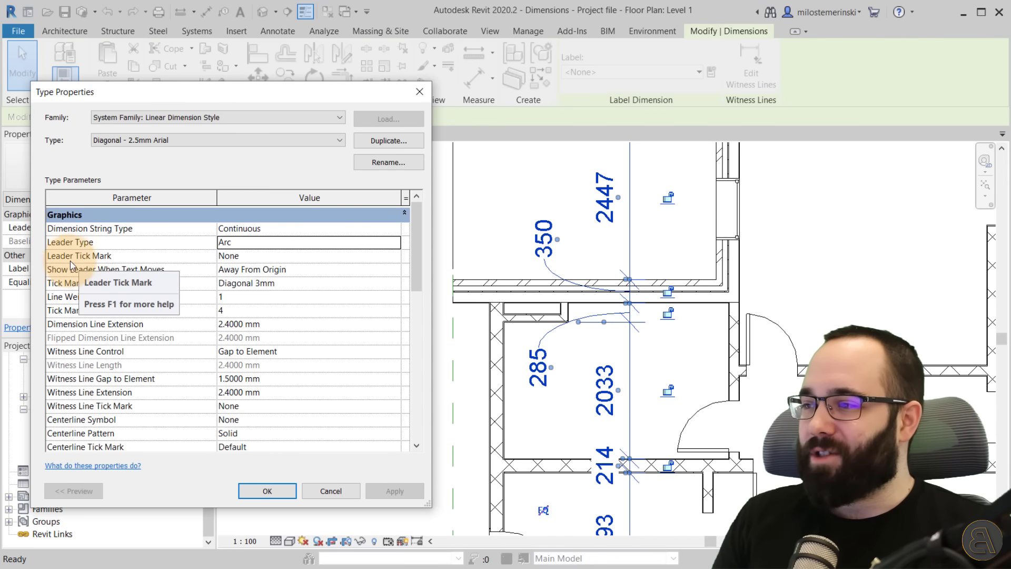
Set the Leader Tick Mark to Arrow 30 Degree and apply.
{"action": "left_click", "coordinate": [395, 256]}
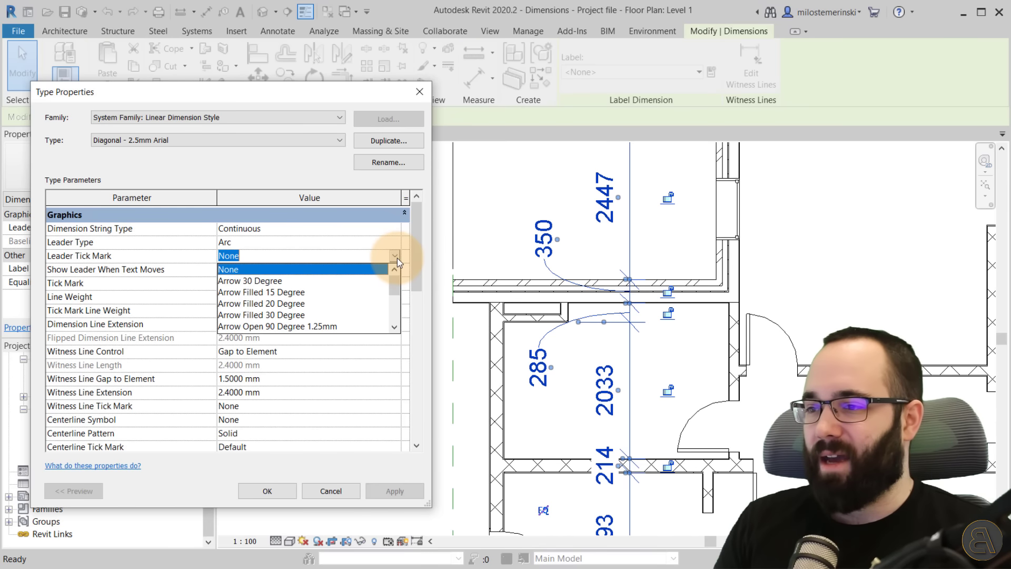
{"action": "left_click", "coordinate": [284, 281]}
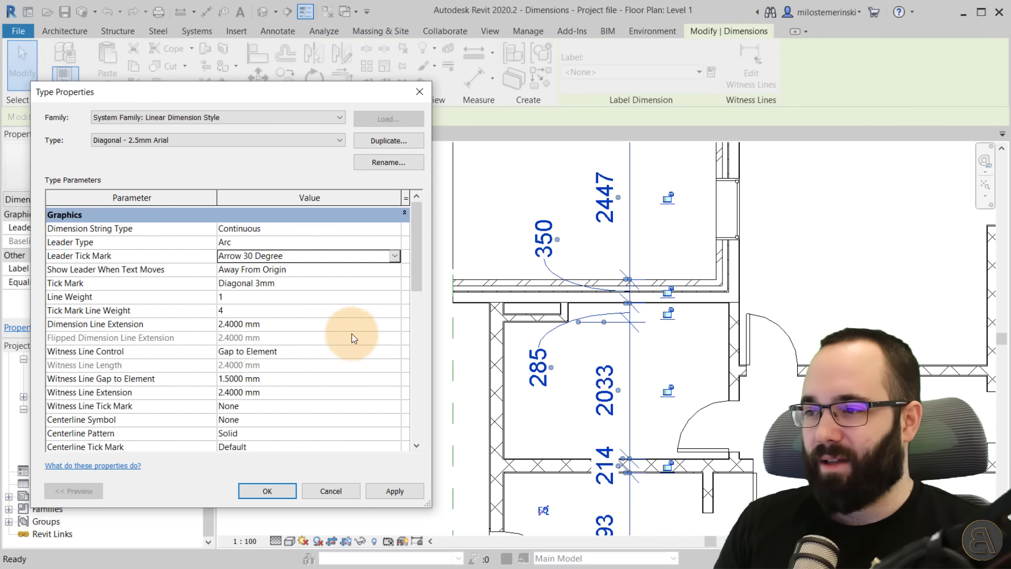
{"action": "left_click", "coordinate": [390, 491]}
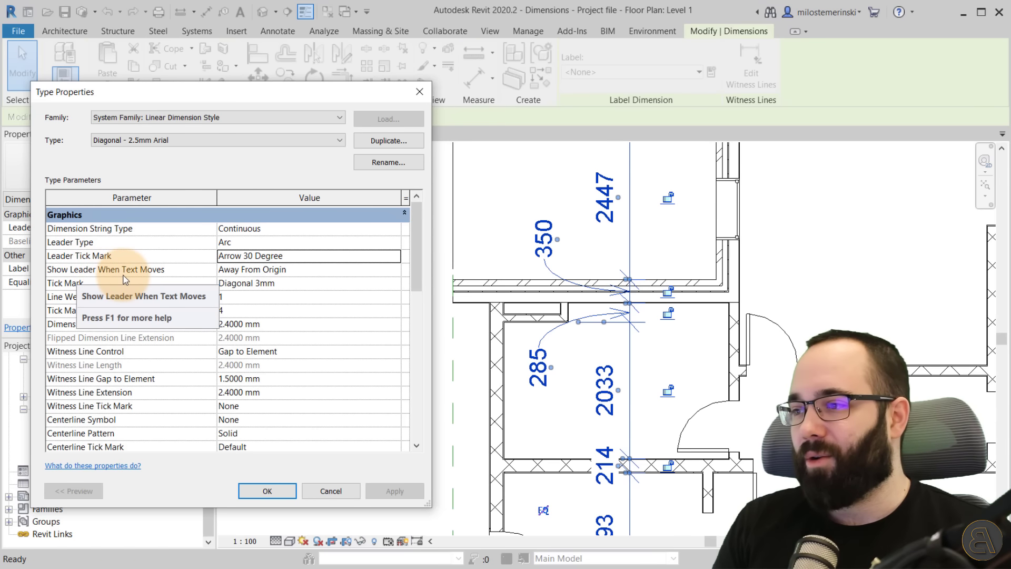
Set Show Leader When Text Moves to Beyond Witness Lines, apply, and close the type properties.
{"action": "left_click", "coordinate": [397, 271]}
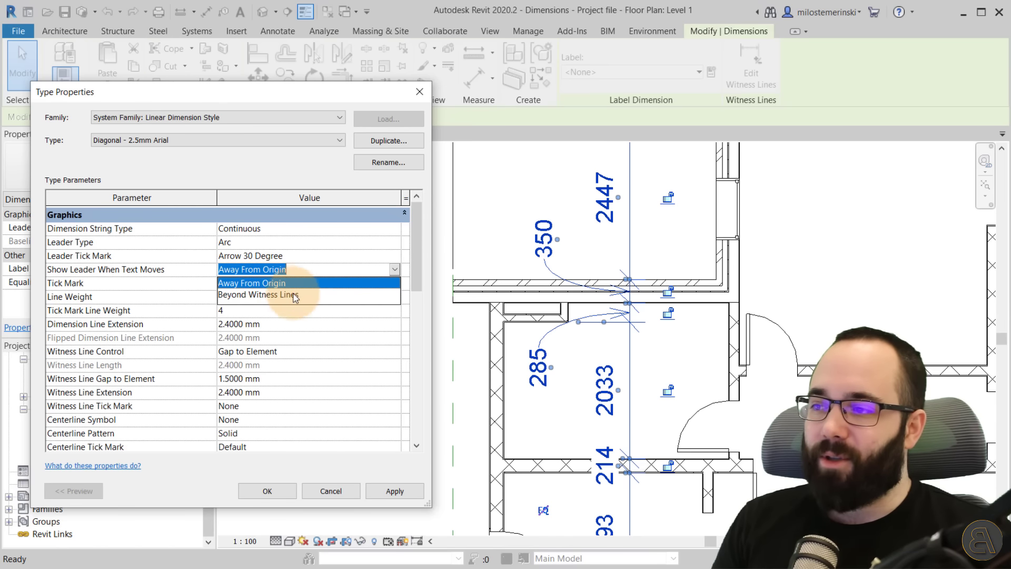
{"action": "left_click", "coordinate": [396, 270]}
{"action": "left_click", "coordinate": [395, 271]}
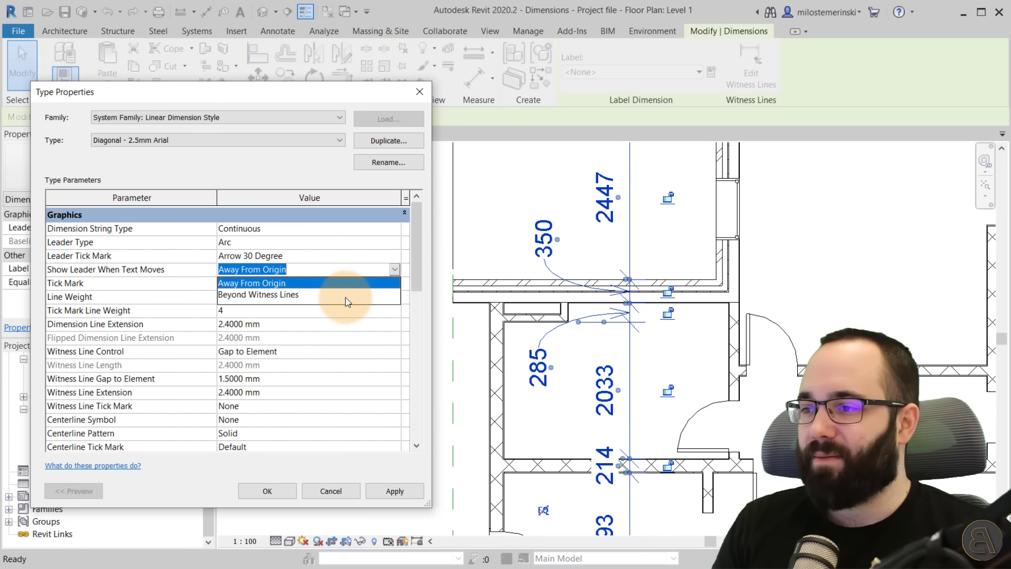
{"action": "left_click", "coordinate": [305, 295]}
{"action": "left_click", "coordinate": [395, 491]}
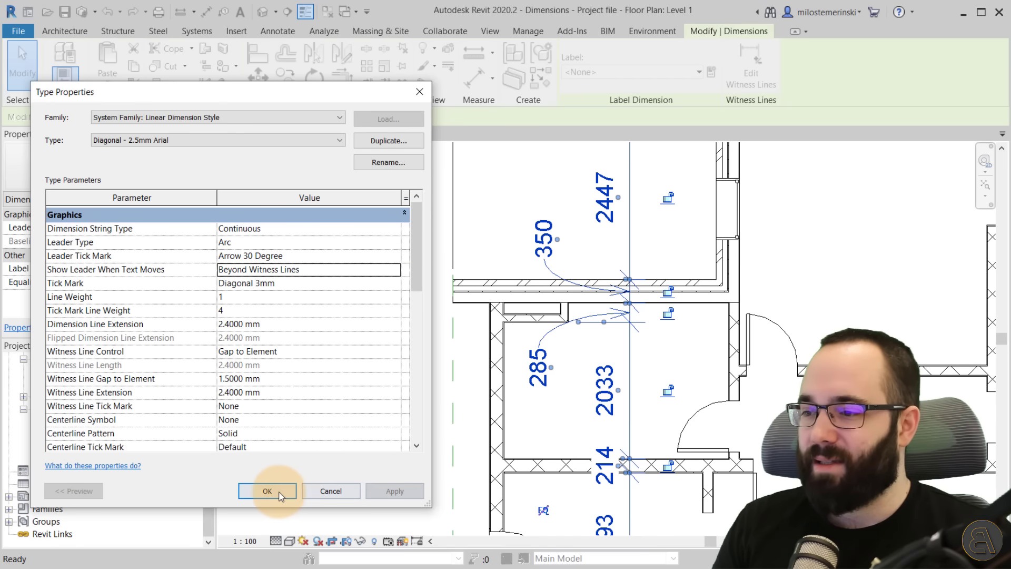
{"action": "left_click", "coordinate": [267, 490]}
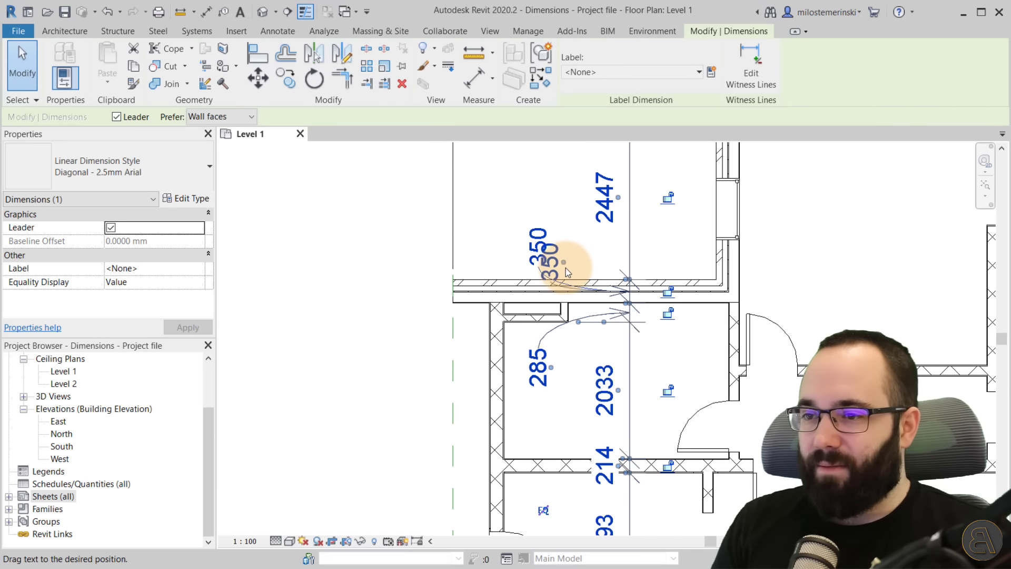
Move the 350 dimension text back near the wall to test the leader behaviour.
{"action": "left_click_drag", "start_coordinate": [576, 293], "coordinate": [577, 293]}
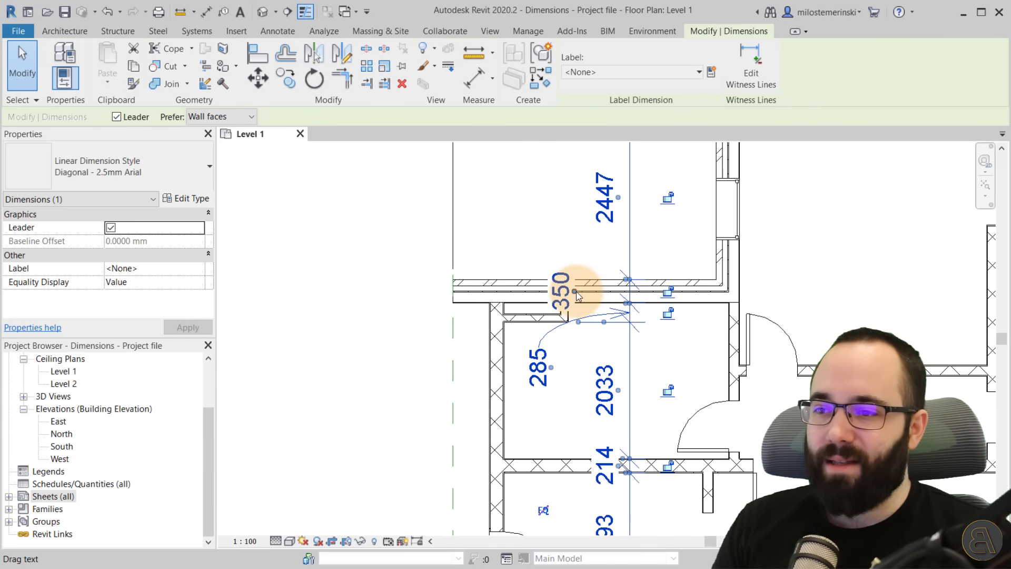
{"action": "left_click_drag", "start_coordinate": [577, 291], "coordinate": [516, 270]}
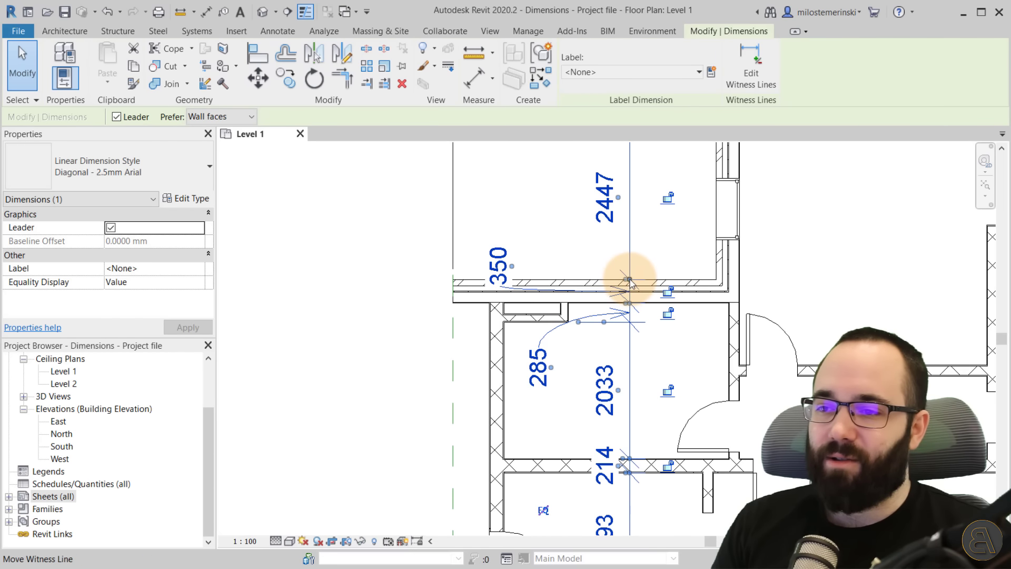
{"action": "left_click_drag", "start_coordinate": [516, 271], "coordinate": [525, 243]}
Open the dimension type properties and set the Tick Mark to Filled Dot 3mm, applying it.
{"action": "left_click", "coordinate": [188, 197]}
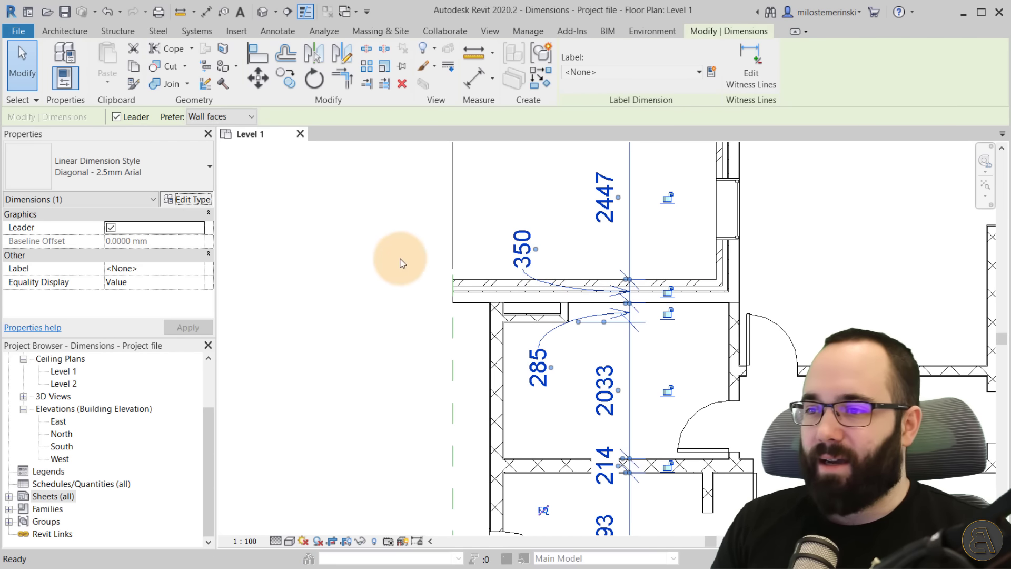
{"action": "left_click_drag", "start_coordinate": [334, 97], "coordinate": [340, 94]}
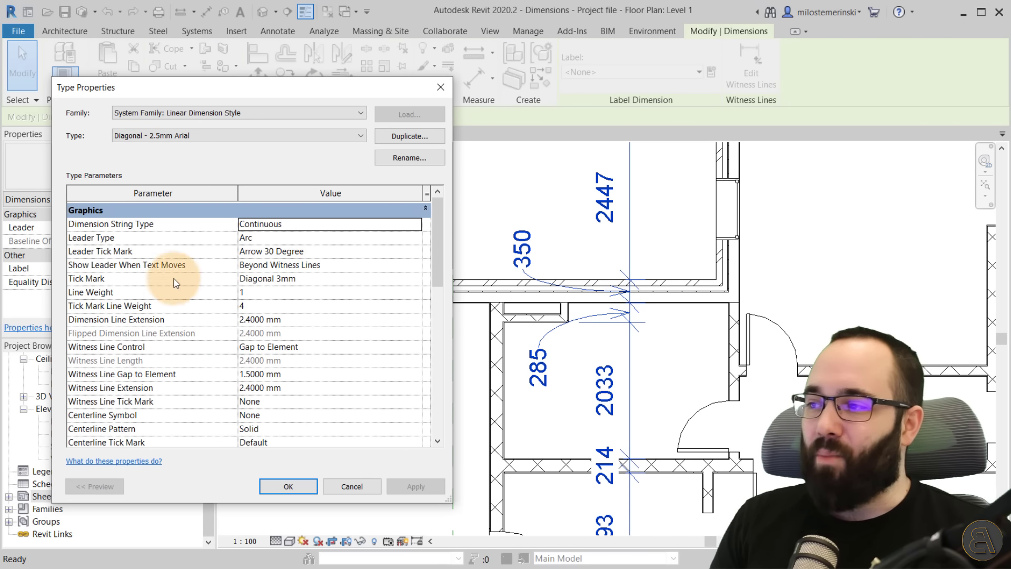
{"action": "left_click", "coordinate": [416, 279]}
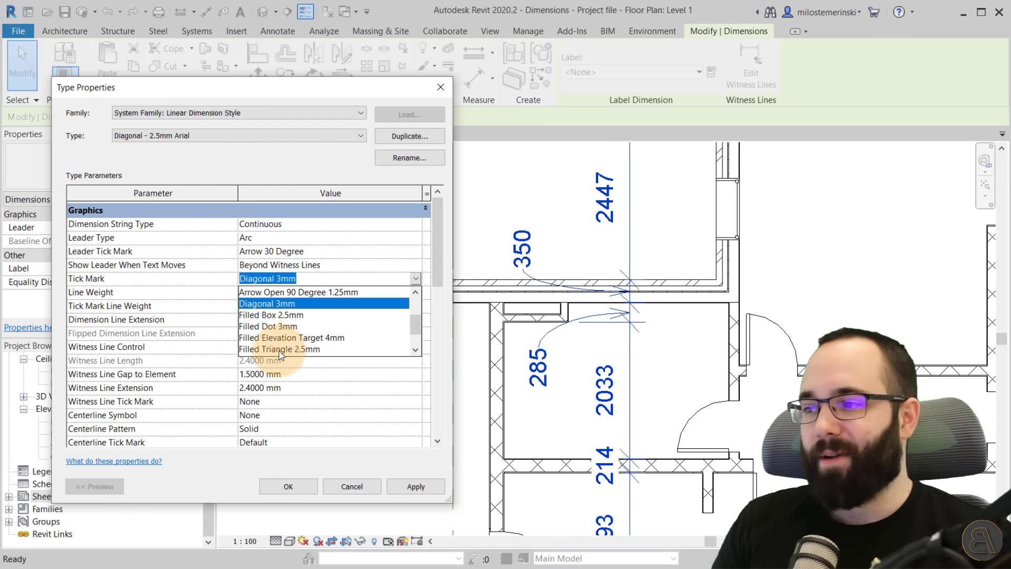
{"action": "left_click", "coordinate": [280, 326]}
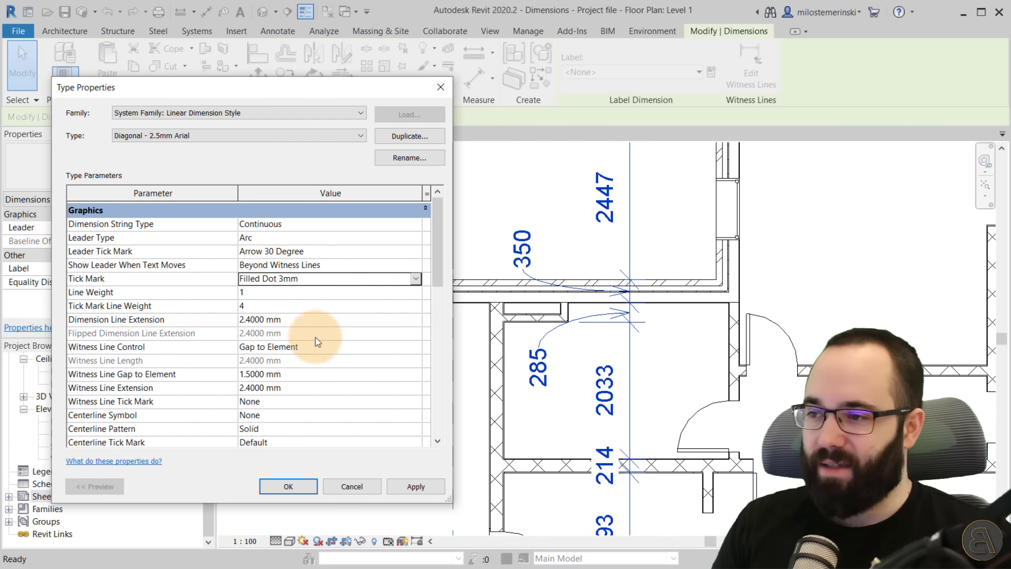
{"action": "left_click", "coordinate": [405, 485]}
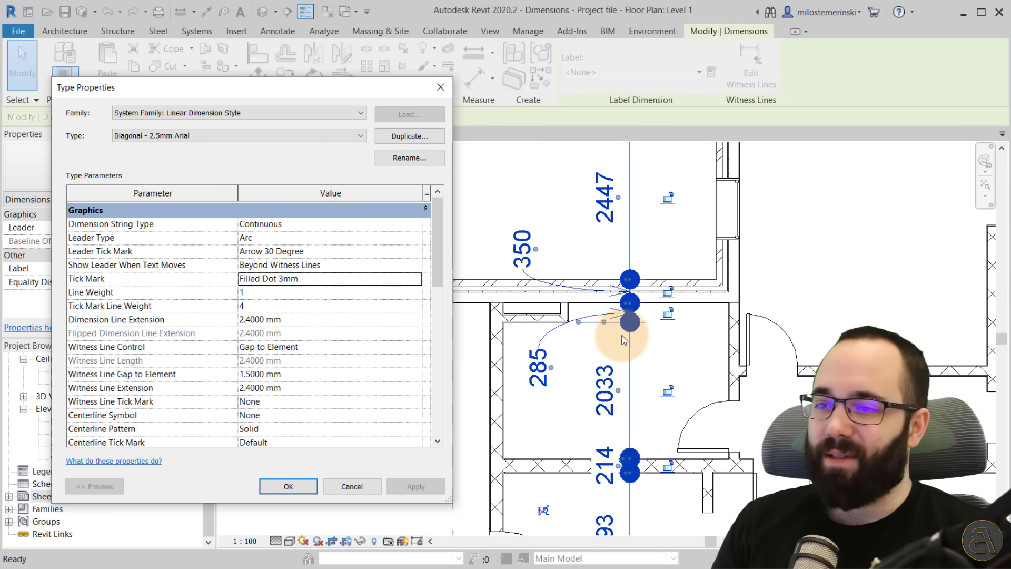
Set the Tick Mark back to Diagonal 3mm and apply.
{"action": "left_click", "coordinate": [415, 279]}
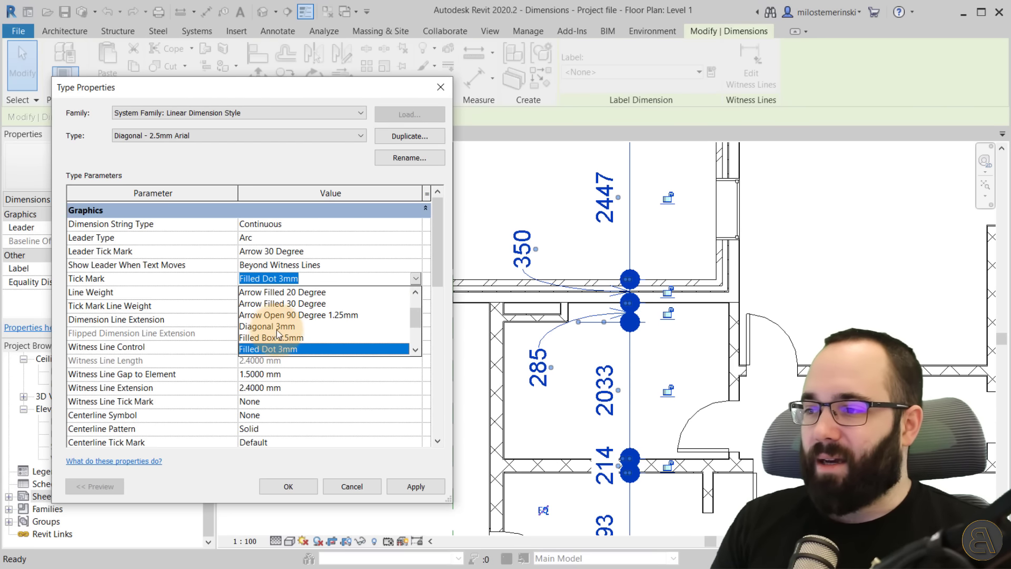
{"action": "left_click", "coordinate": [267, 325]}
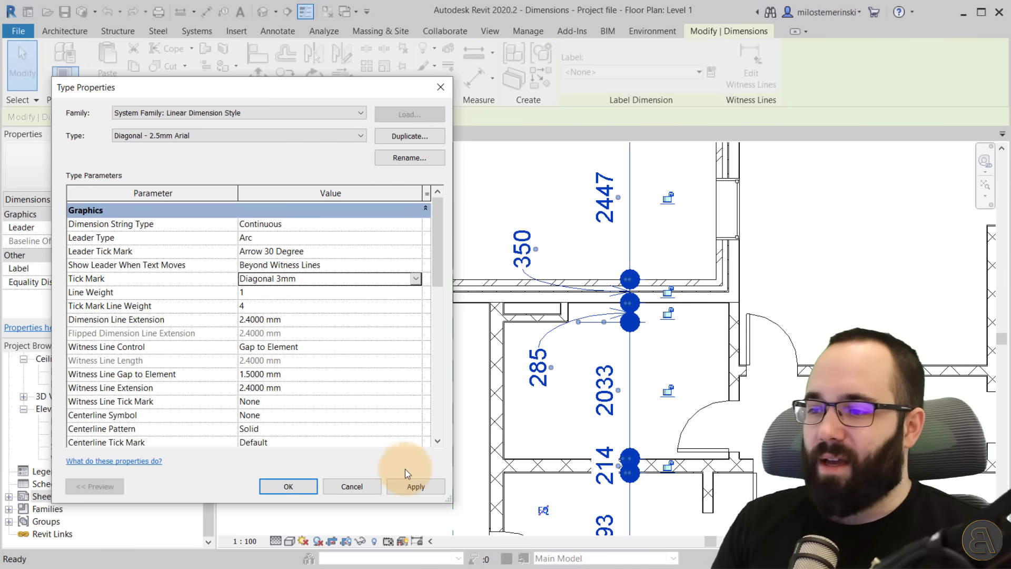
{"action": "left_click", "coordinate": [411, 486]}
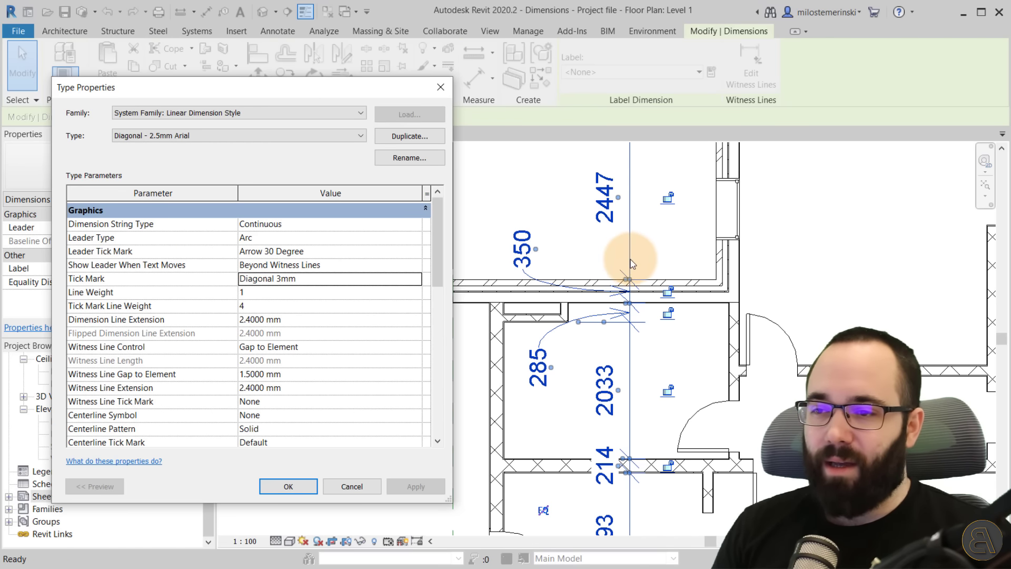
Set the dimension type's Line Weight to 4, apply, and close the dialog.
{"action": "left_click", "coordinate": [416, 292]}
{"action": "left_click", "coordinate": [339, 333]}
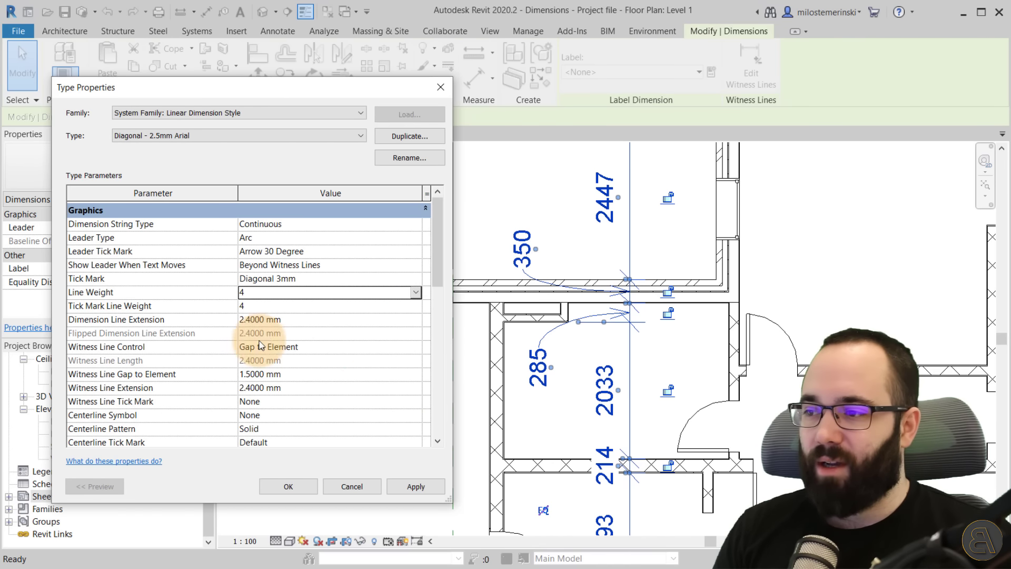
{"action": "left_click", "coordinate": [404, 488]}
{"action": "left_click", "coordinate": [290, 485]}
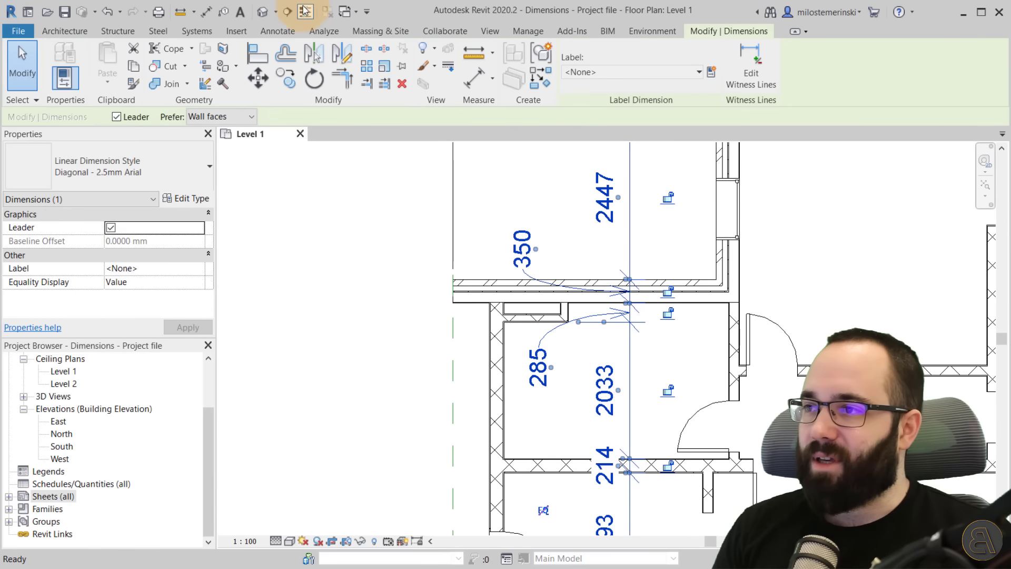
Turn off thin lines, select the dimension, and set its type's Line Weight to 1.
{"action": "left_click", "coordinate": [303, 13]}
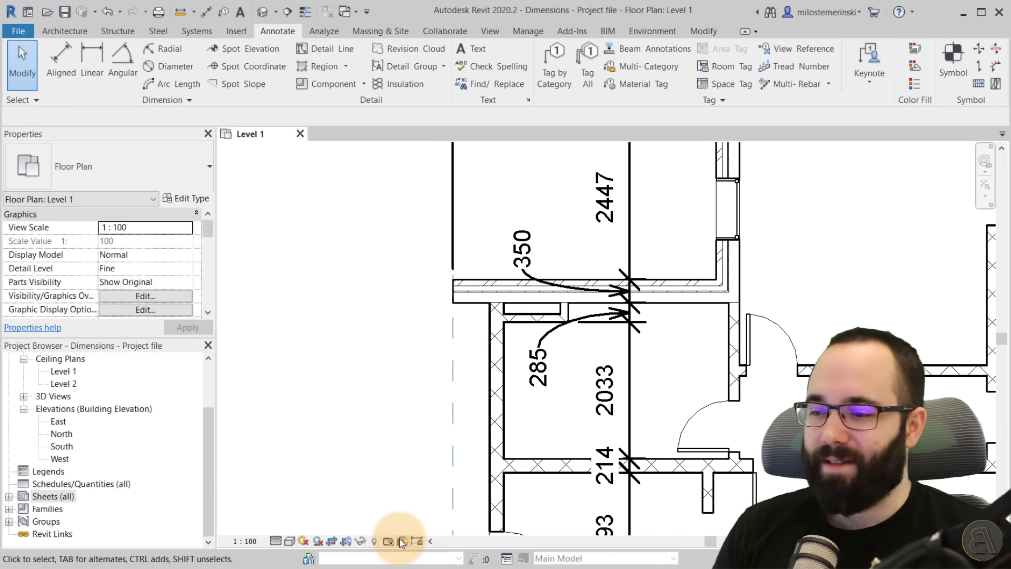
{"action": "left_click", "coordinate": [627, 355]}
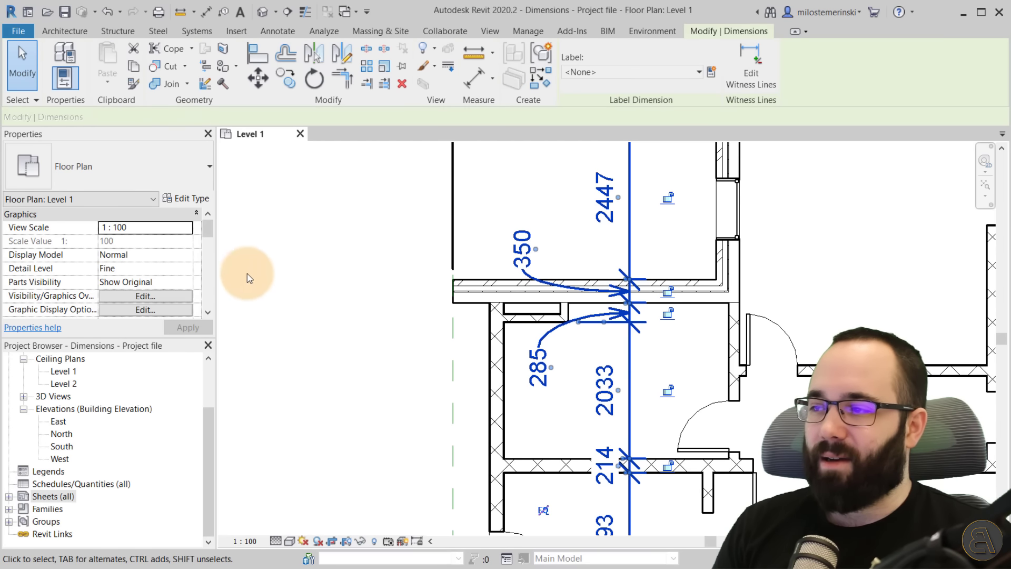
{"action": "left_click", "coordinate": [191, 200]}
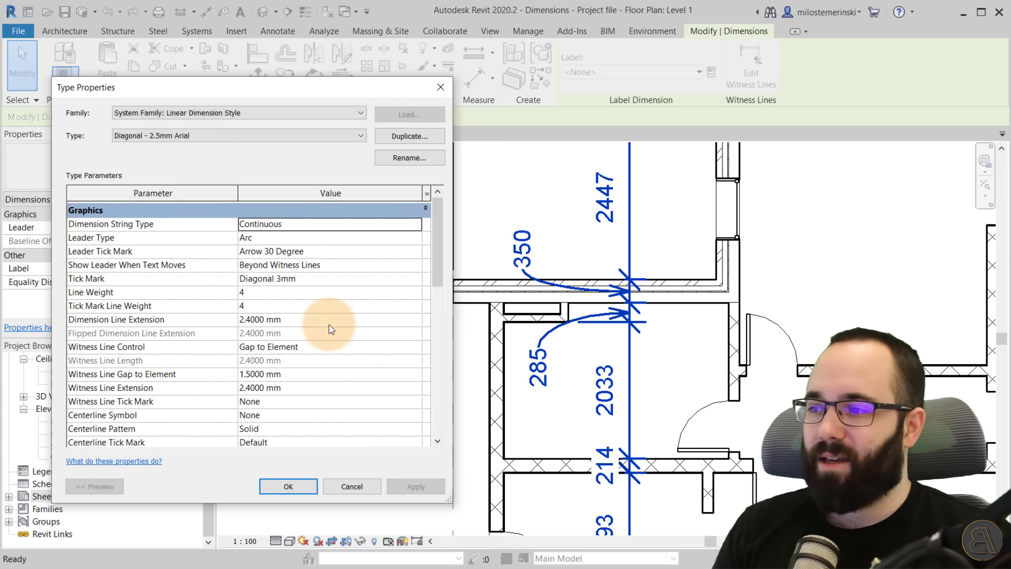
{"action": "left_click", "coordinate": [280, 293]}
{"action": "type", "text": "1"}
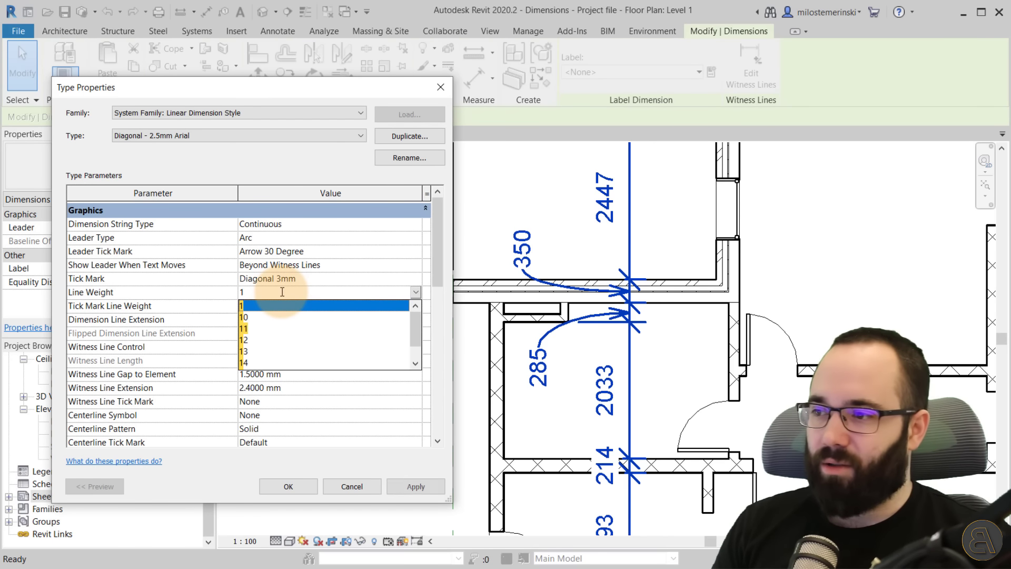
{"action": "left_click", "coordinate": [403, 481]}
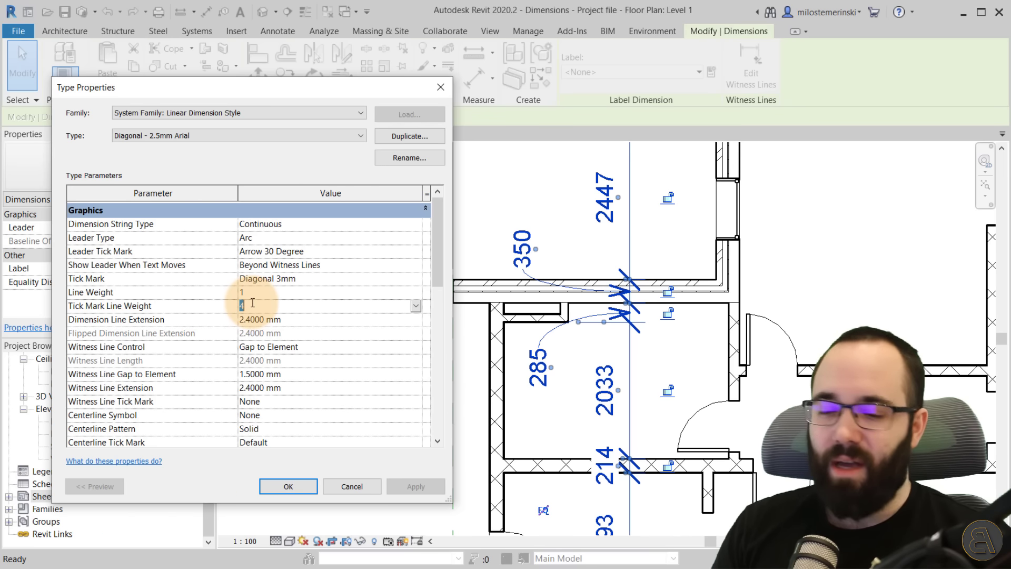
Set the dimension type's Tick Mark Line Weight to 1 and apply.
{"action": "type", "text": "1"}
{"action": "left_click", "coordinate": [400, 489]}
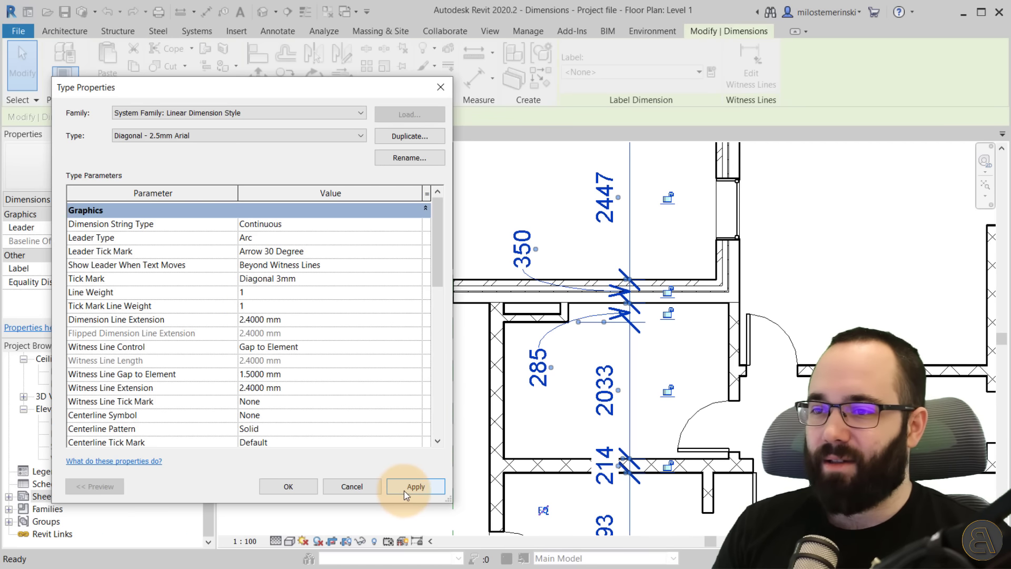
{"action": "left_click", "coordinate": [401, 487]}
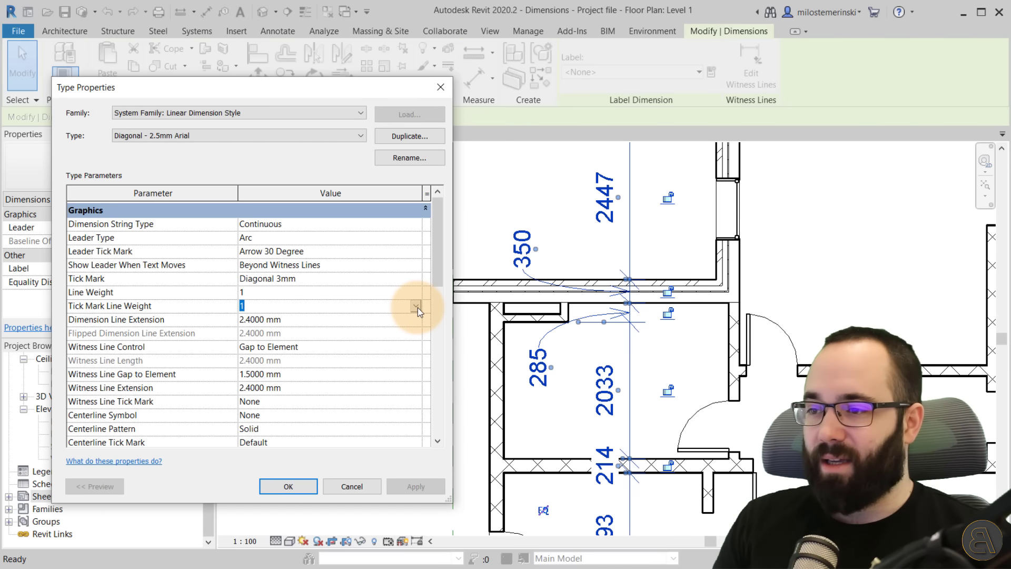
Set the Tick Mark Line Weight to 4, apply, and close the type properties dialog.
{"action": "left_click", "coordinate": [416, 307]}
{"action": "left_click", "coordinate": [253, 353]}
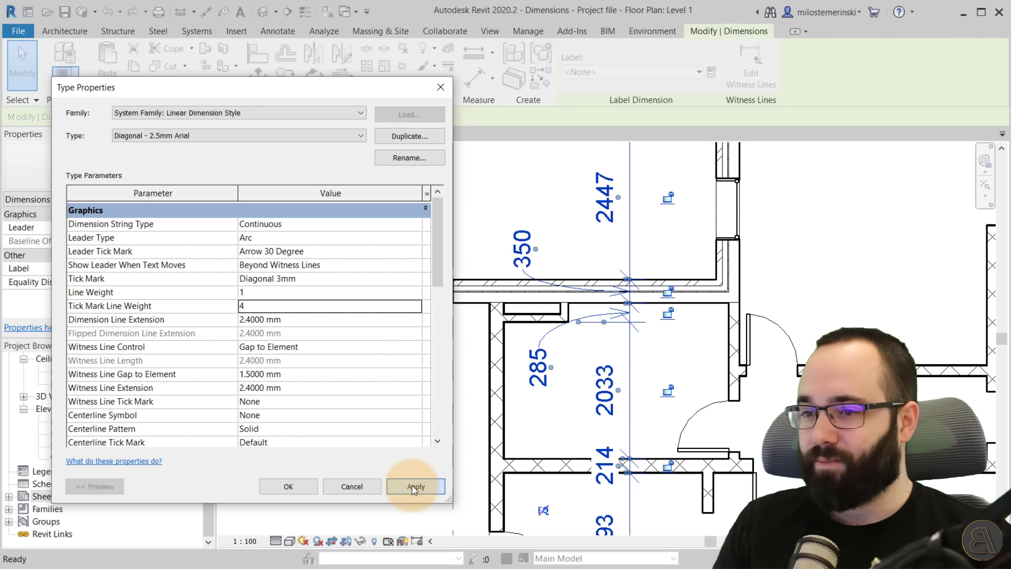
{"action": "left_click", "coordinate": [413, 487]}
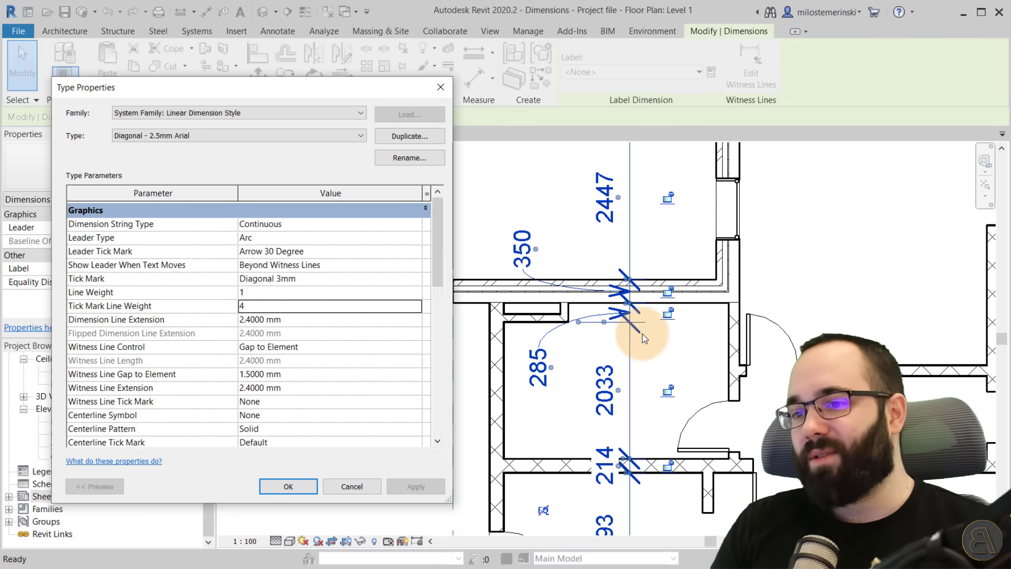
{"action": "left_click", "coordinate": [287, 486]}
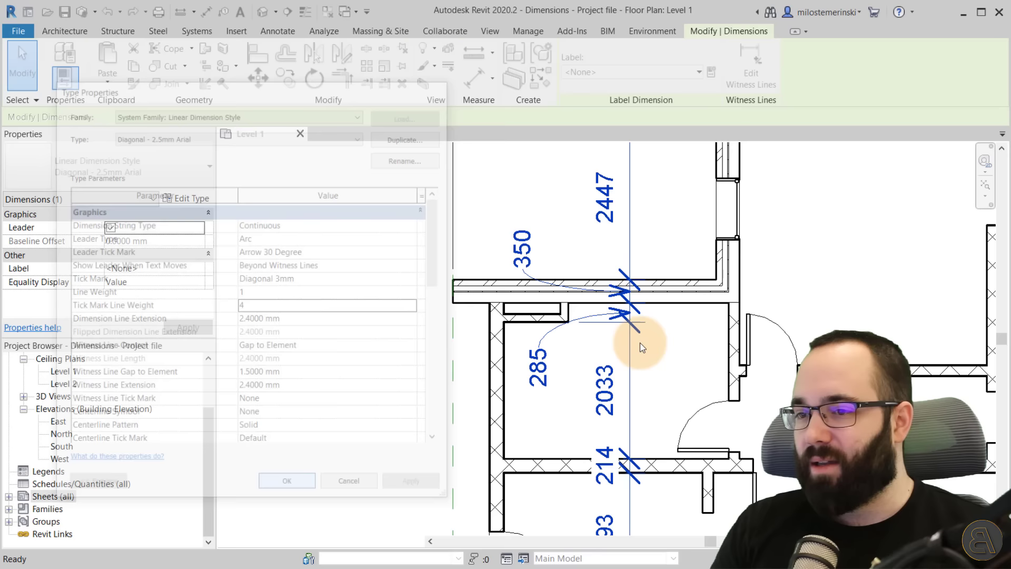
Select the top dimension string, open its type properties, and set Dimension Line Extension to 6 mm, applying it.
{"action": "scroll", "coordinate": [641, 332], "scroll_direction": "down", "scroll_amount": 3}
{"action": "middle_click_drag", "start_coordinate": [660, 249], "coordinate": [622, 380]}
{"action": "scroll", "coordinate": [547, 264], "scroll_direction": "up", "scroll_amount": 3}
{"action": "middle_click_drag", "start_coordinate": [509, 271], "coordinate": [480, 344]}
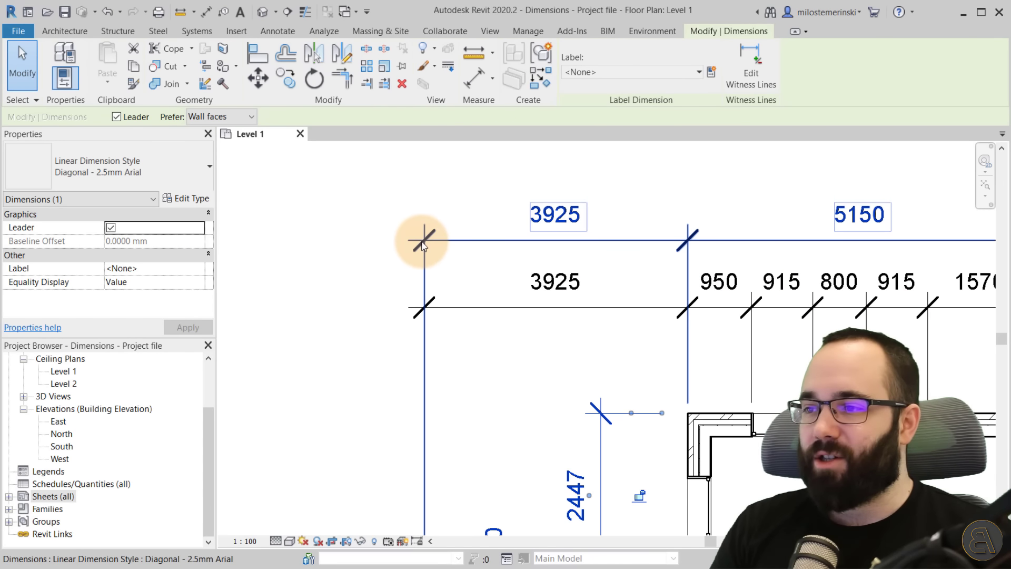
{"action": "left_click", "coordinate": [425, 238]}
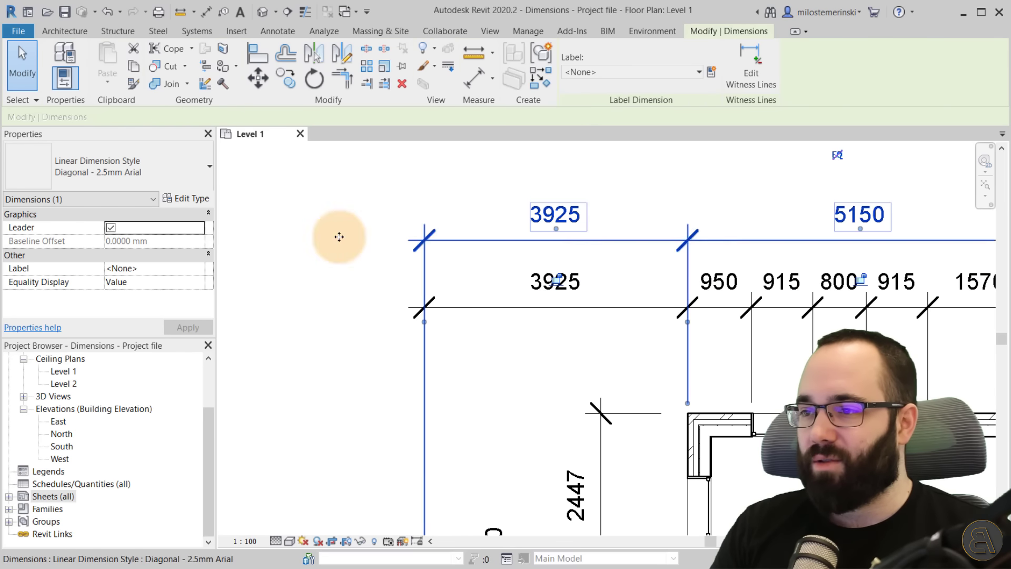
{"action": "left_click", "coordinate": [185, 199]}
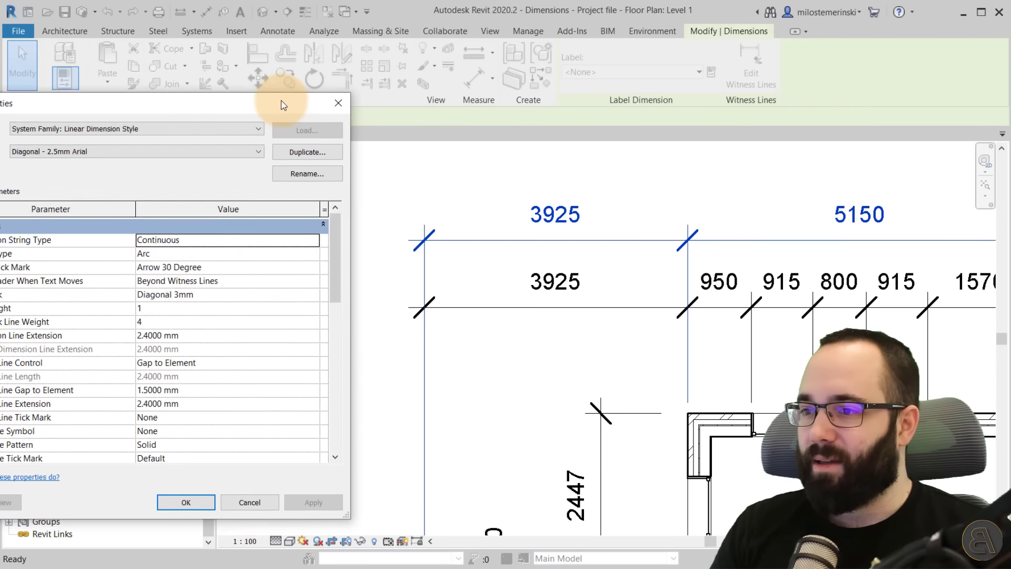
{"action": "left_click_drag", "start_coordinate": [281, 100], "coordinate": [356, 106]}
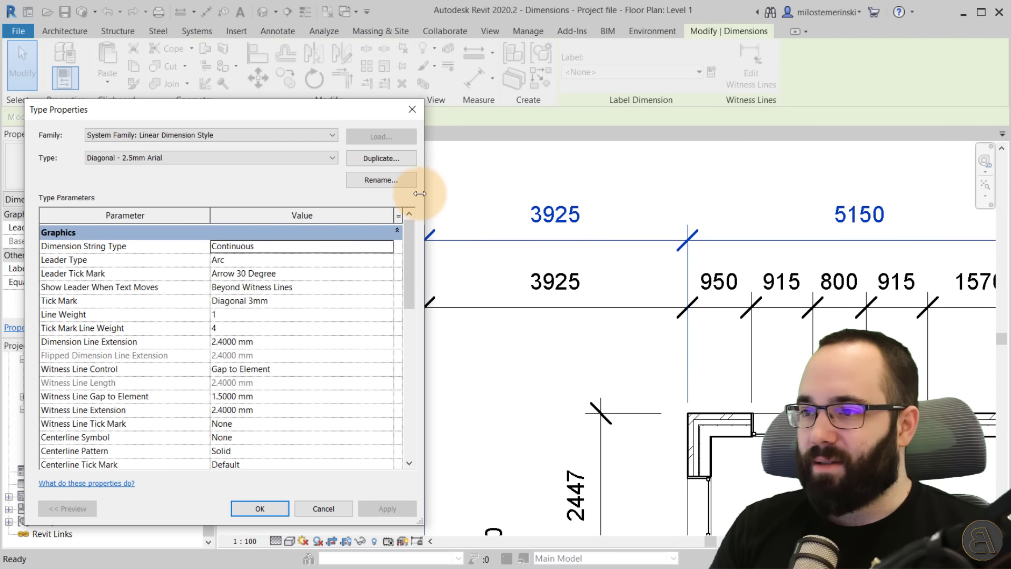
{"action": "left_click_drag", "start_coordinate": [420, 194], "coordinate": [377, 194]}
{"action": "left_click", "coordinate": [262, 346]}
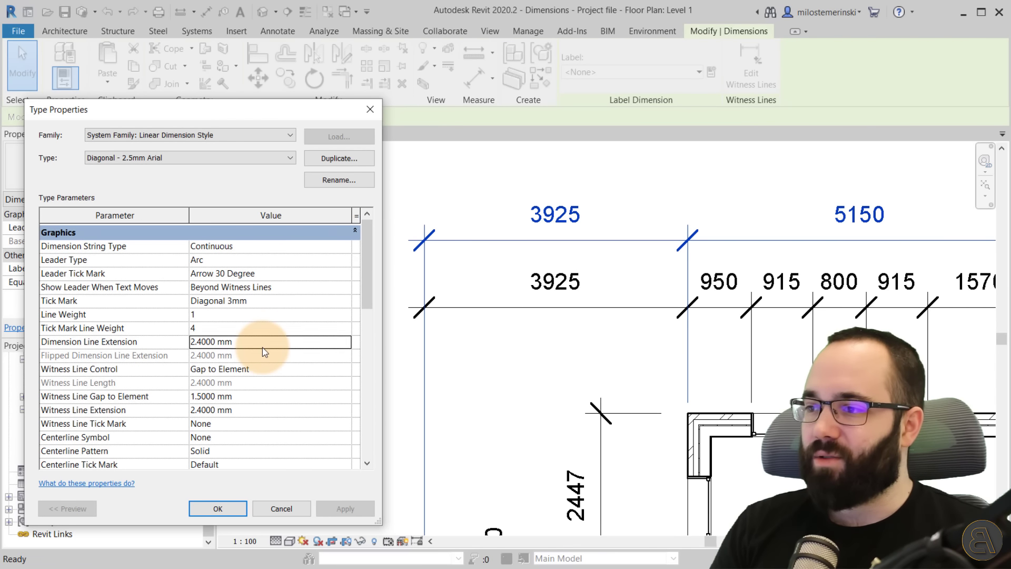
{"action": "left_click", "coordinate": [198, 343]}
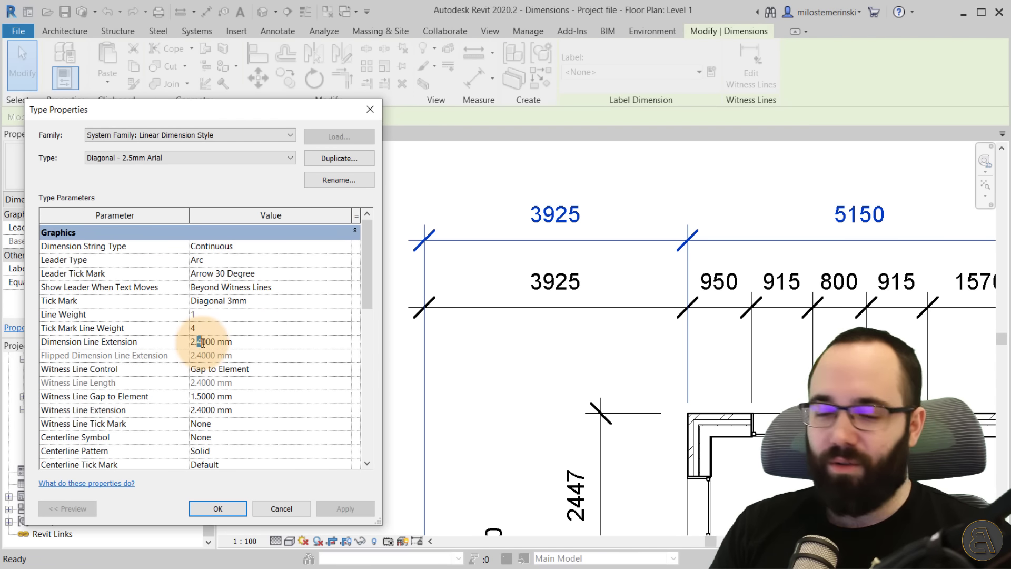
{"action": "left_click", "coordinate": [339, 507]}
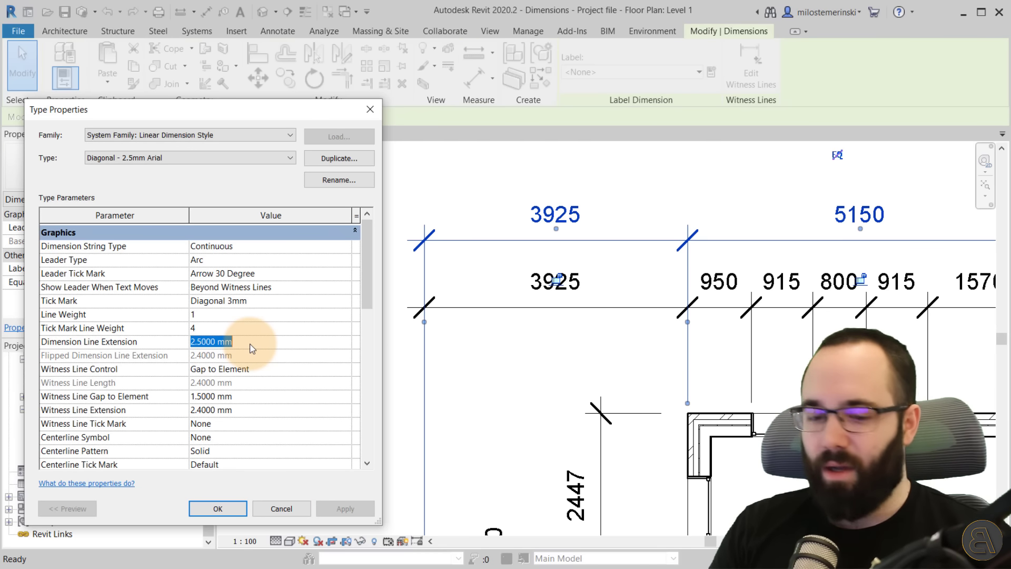
{"action": "left_click", "coordinate": [343, 509]}
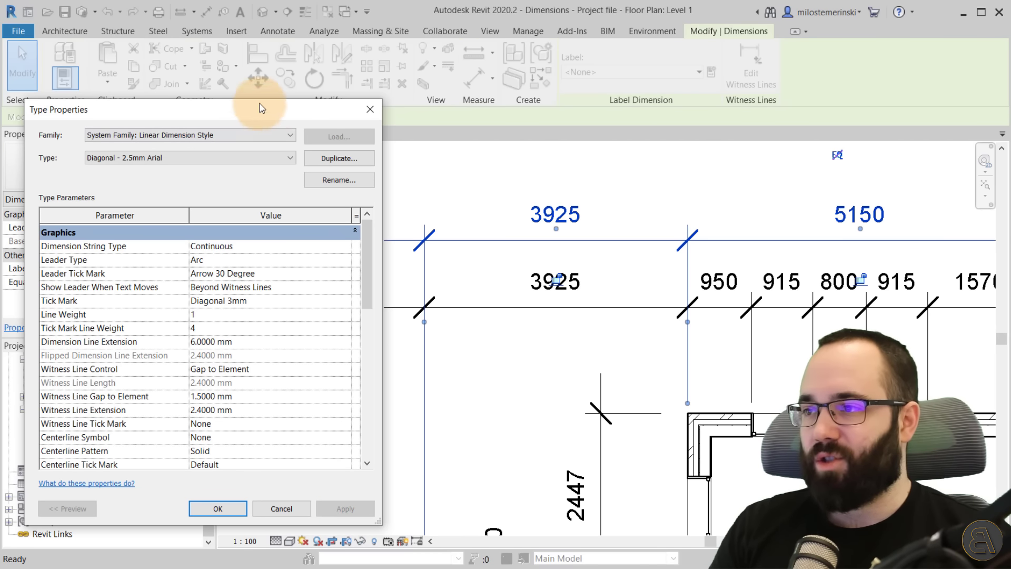
Set the Witness Line Control to Fixed to Dimension Line and apply.
{"action": "left_click_drag", "start_coordinate": [153, 111], "coordinate": [202, 91]}
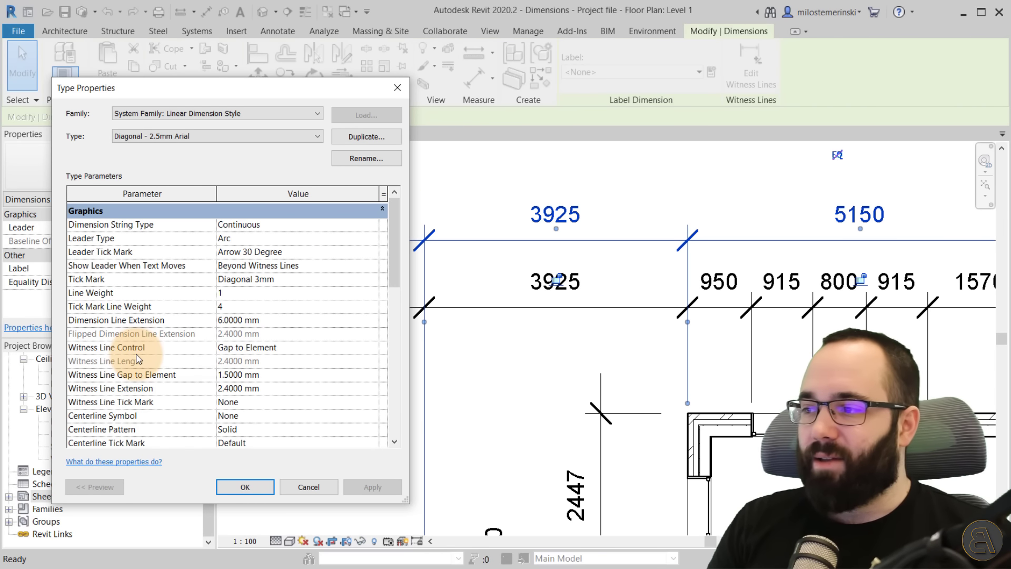
{"action": "left_click", "coordinate": [374, 348]}
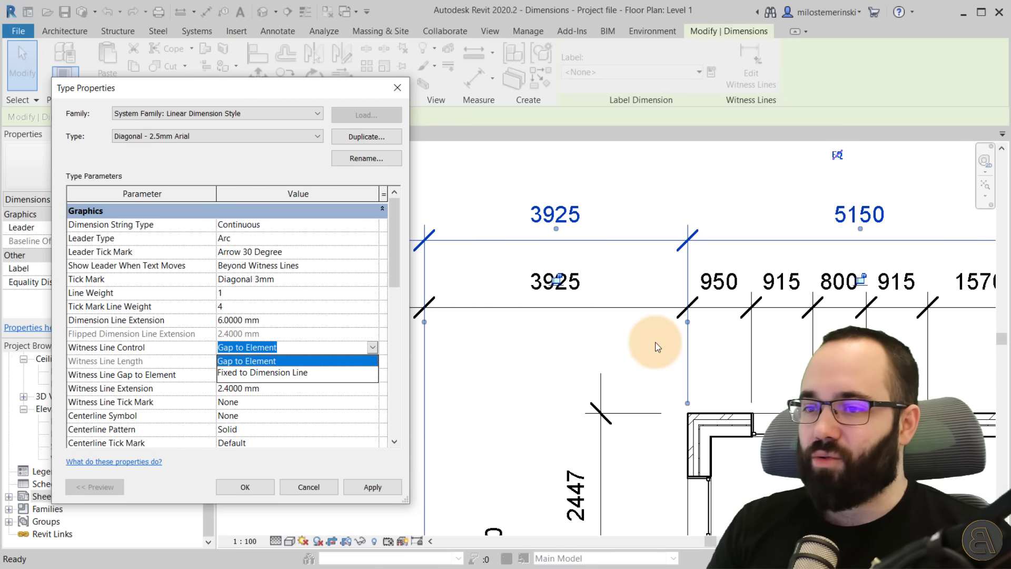
{"action": "left_click", "coordinate": [373, 348]}
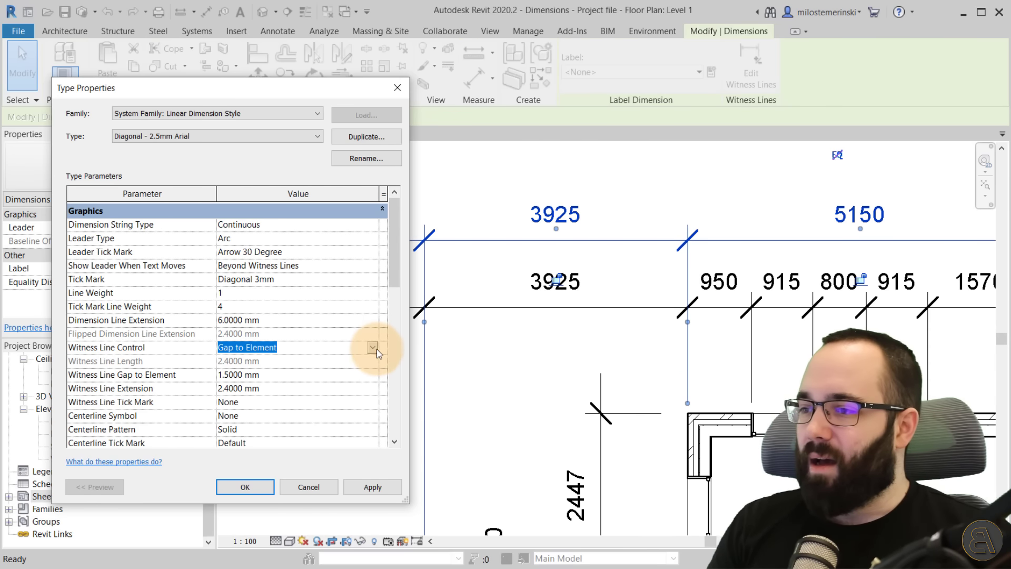
{"action": "left_click", "coordinate": [377, 348]}
{"action": "left_click", "coordinate": [350, 360]}
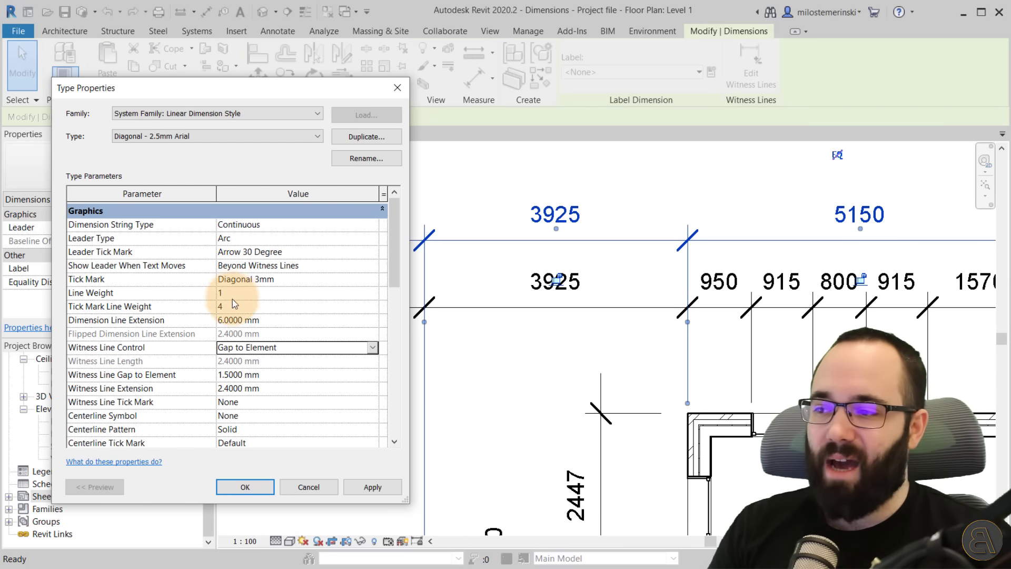
{"action": "left_click", "coordinate": [373, 347]}
{"action": "left_click", "coordinate": [296, 371]}
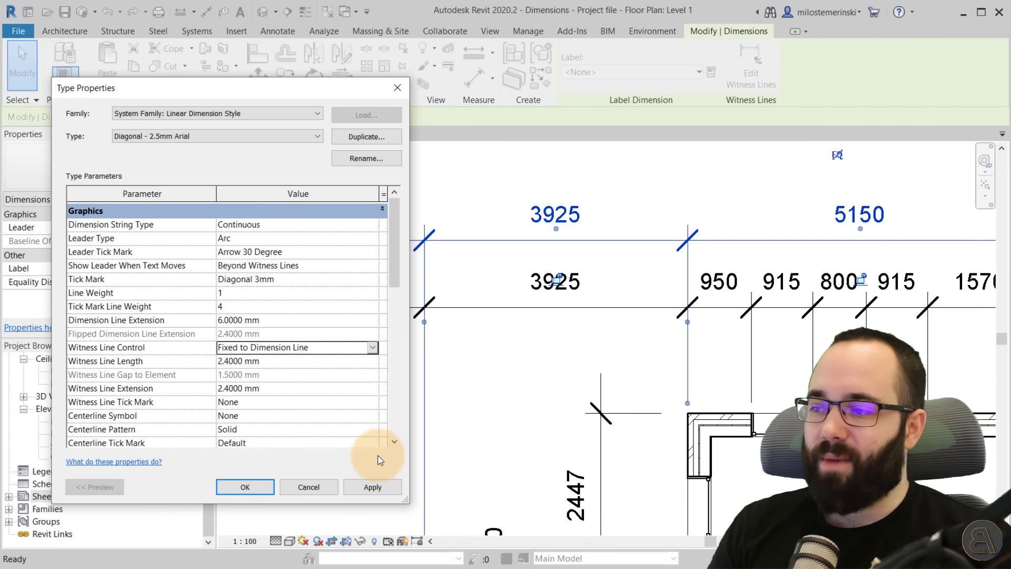
{"action": "left_click", "coordinate": [372, 487]}
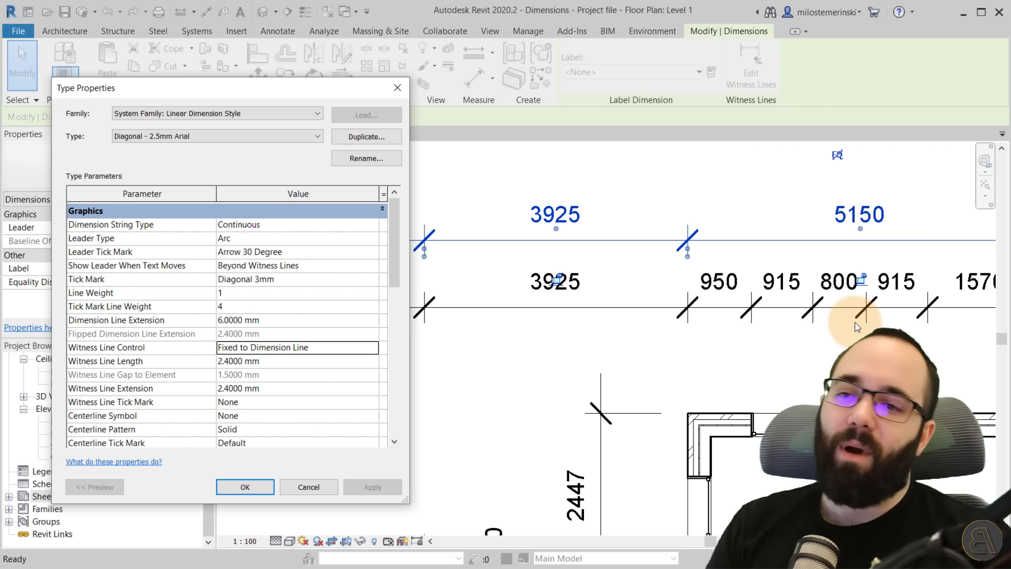
Set Witness Line Control back to Gap to Element, apply, review the remaining type parameters, and close the dialog.
{"action": "left_click", "coordinate": [372, 348]}
{"action": "left_click", "coordinate": [349, 360]}
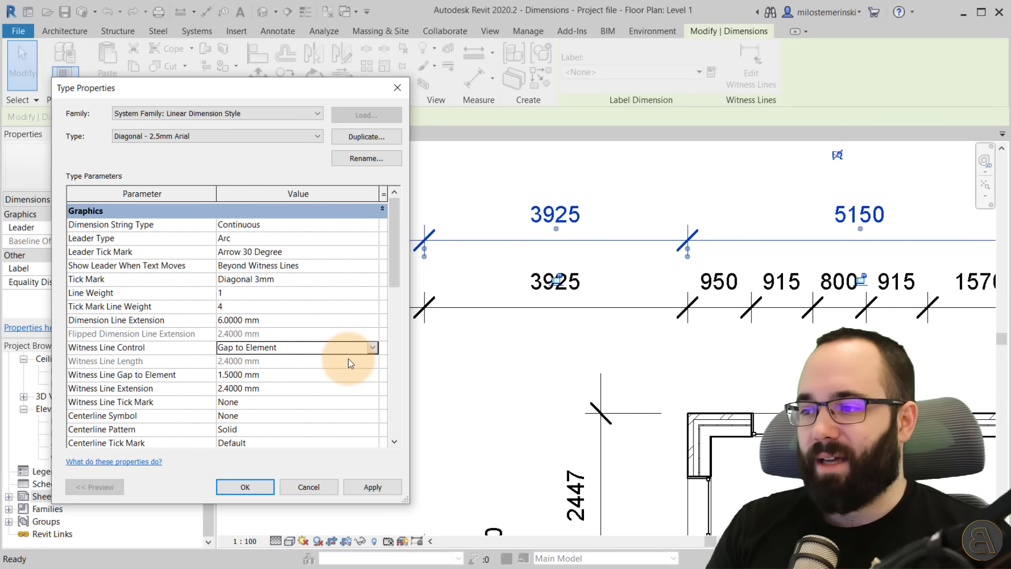
{"action": "left_click", "coordinate": [358, 486]}
{"action": "scroll", "coordinate": [332, 323], "scroll_direction": "down", "scroll_amount": 3}
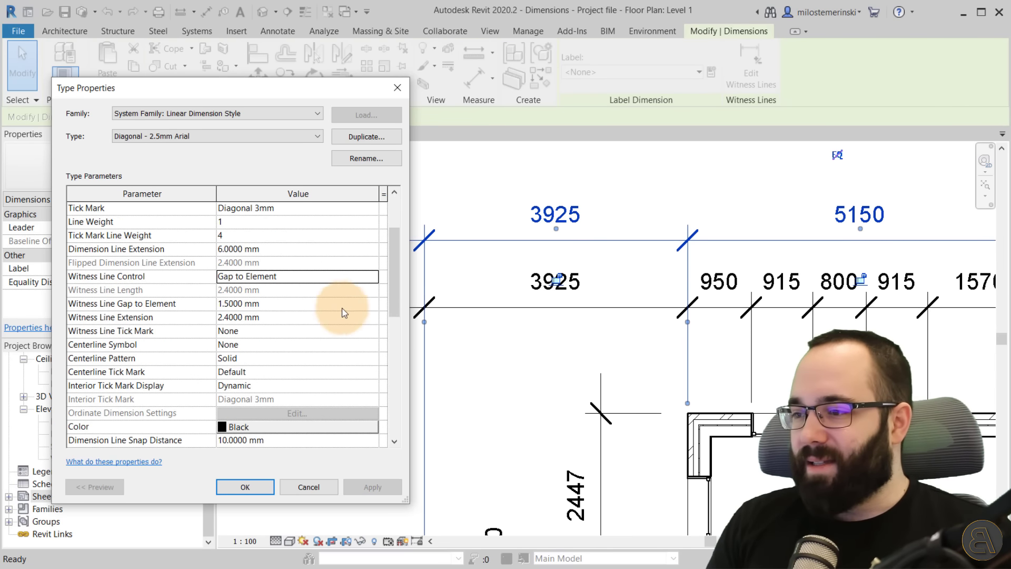
{"action": "scroll", "coordinate": [334, 287], "scroll_direction": "down", "scroll_amount": 2}
{"action": "scroll", "coordinate": [345, 271], "scroll_direction": "down", "scroll_amount": 1}
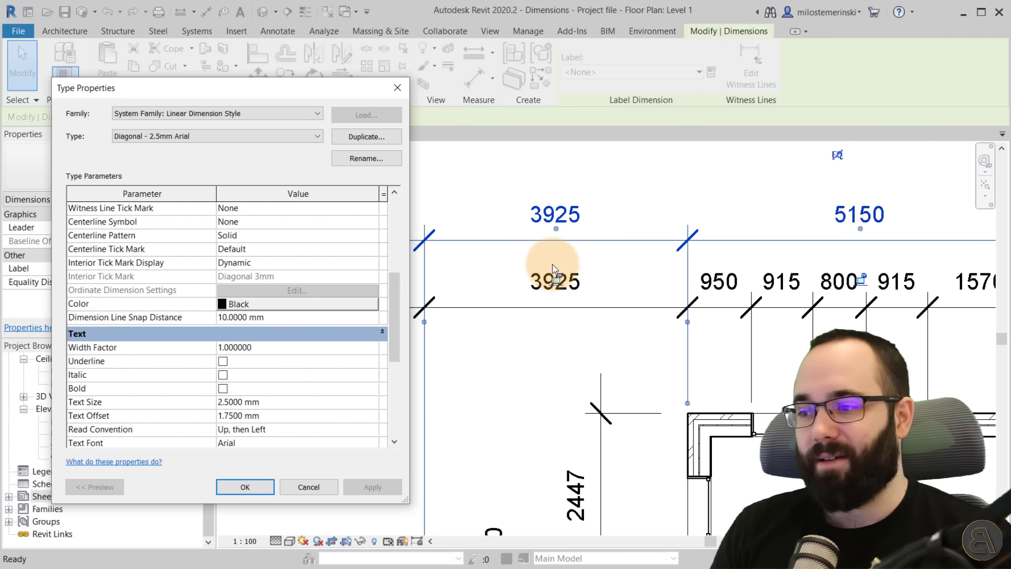
{"action": "scroll", "coordinate": [282, 402], "scroll_direction": "down", "scroll_amount": 1}
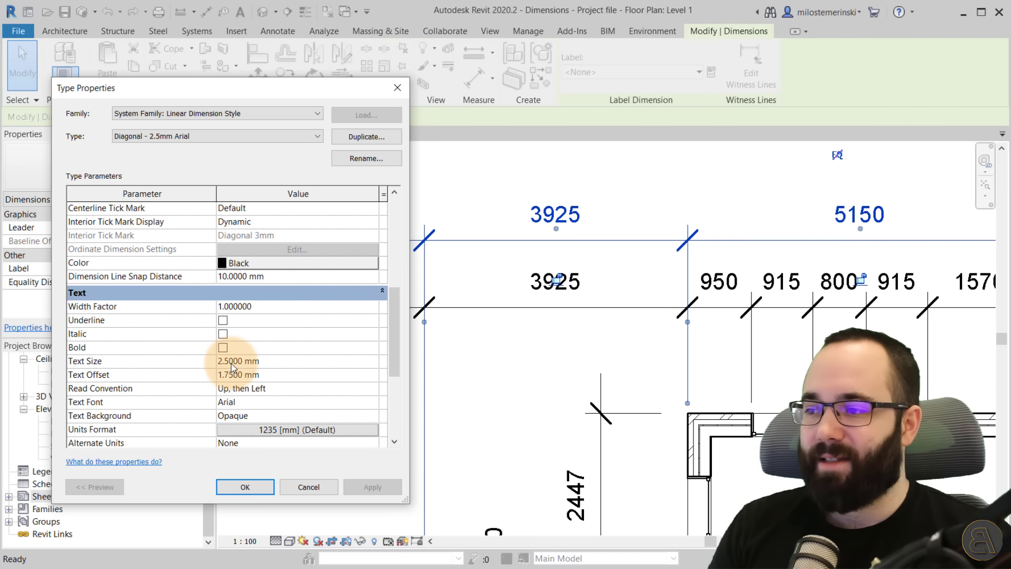
{"action": "left_click", "coordinate": [246, 487]}
Change the Level 1 view scale to 1:50.
{"action": "left_click", "coordinate": [474, 420]}
{"action": "scroll", "coordinate": [329, 341], "scroll_direction": "down", "scroll_amount": 5}
{"action": "middle_click_drag", "start_coordinate": [528, 430], "coordinate": [513, 351]}
{"action": "scroll", "coordinate": [393, 354], "scroll_direction": "up", "scroll_amount": 2}
{"action": "left_click", "coordinate": [246, 542]}
{"action": "left_click", "coordinate": [279, 437]}
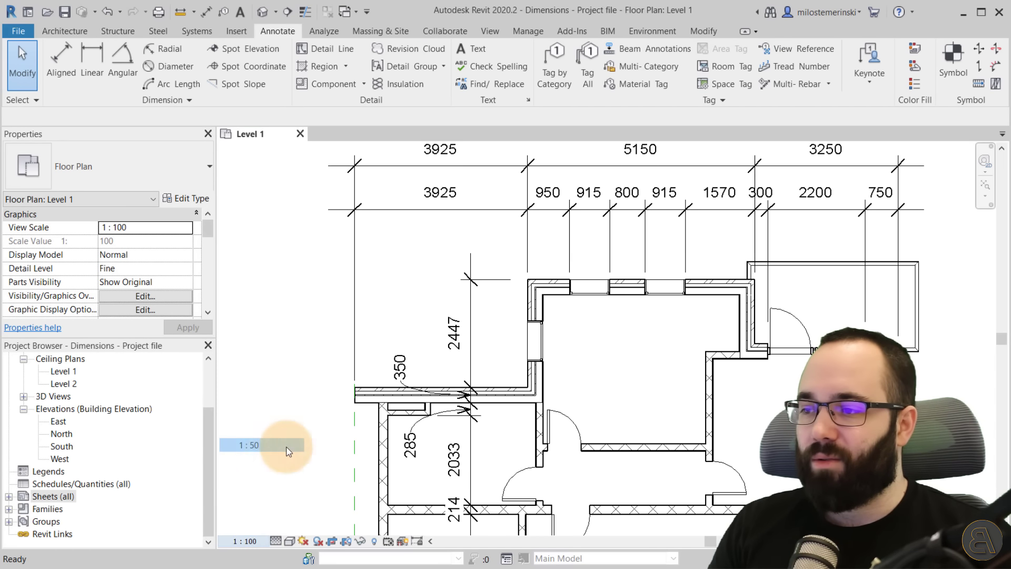
Examine how the dimension text and tick marks appear at the 1:50 scale.
{"action": "middle_click_drag", "start_coordinate": [461, 247], "coordinate": [395, 263]}
{"action": "scroll", "coordinate": [426, 205], "scroll_direction": "up", "scroll_amount": 3}
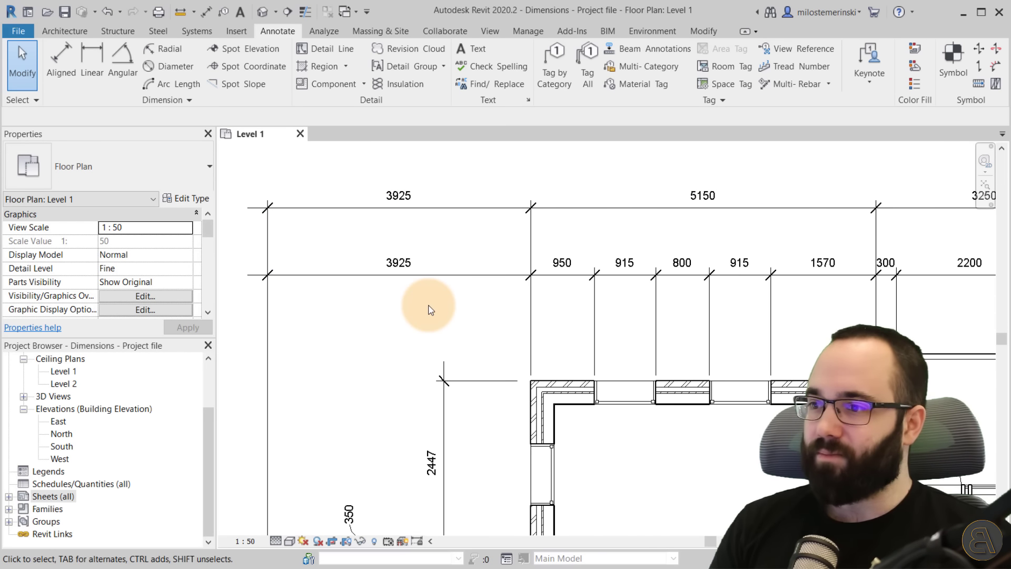
{"action": "scroll", "coordinate": [429, 307], "scroll_direction": "down", "scroll_amount": 1}
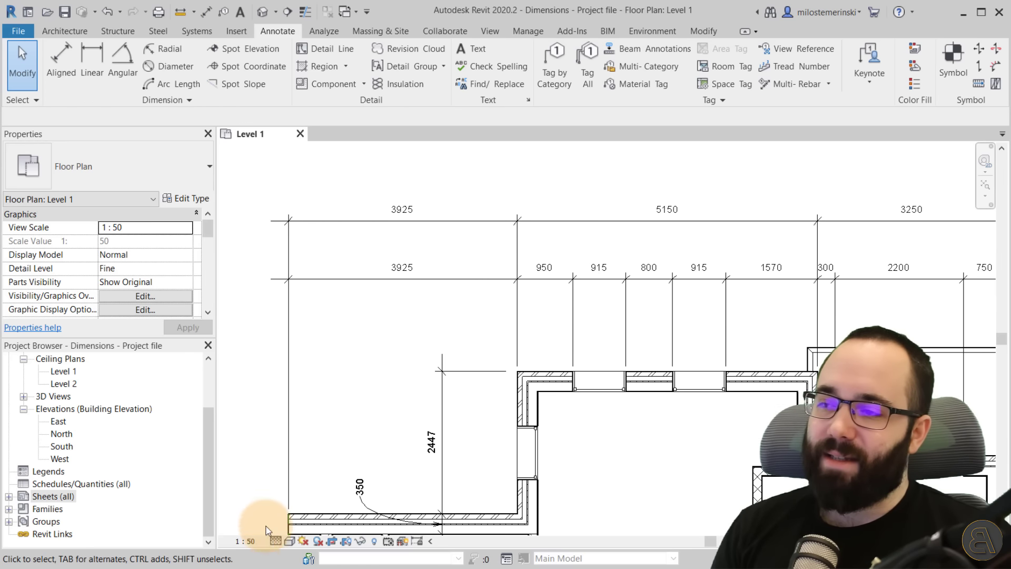
{"action": "scroll", "coordinate": [382, 387], "scroll_direction": "down", "scroll_amount": 2}
{"action": "middle_click_drag", "start_coordinate": [396, 410], "coordinate": [383, 402]}
{"action": "scroll", "coordinate": [382, 300], "scroll_direction": "up", "scroll_amount": 2}
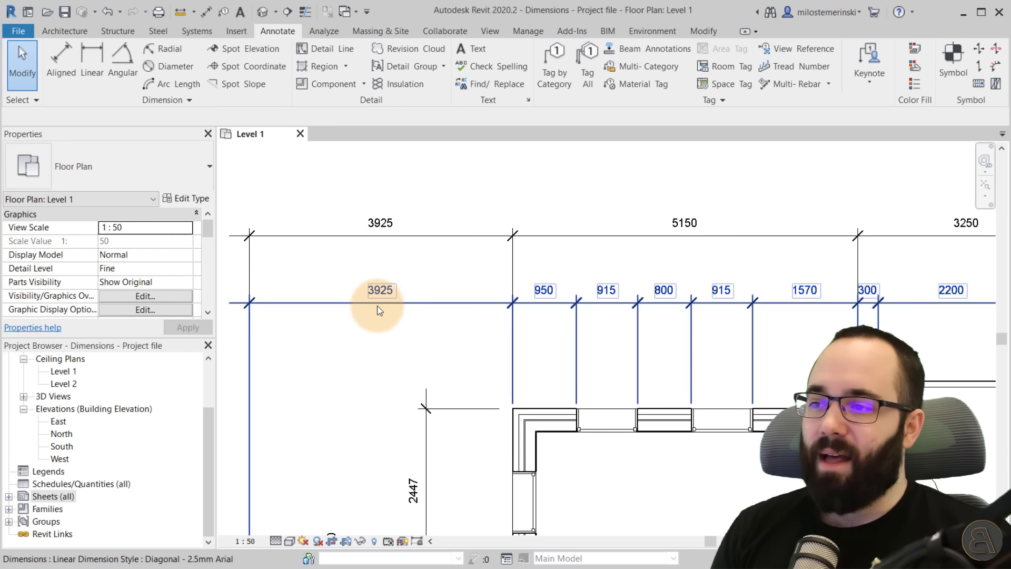
{"action": "left_click", "coordinate": [389, 310]}
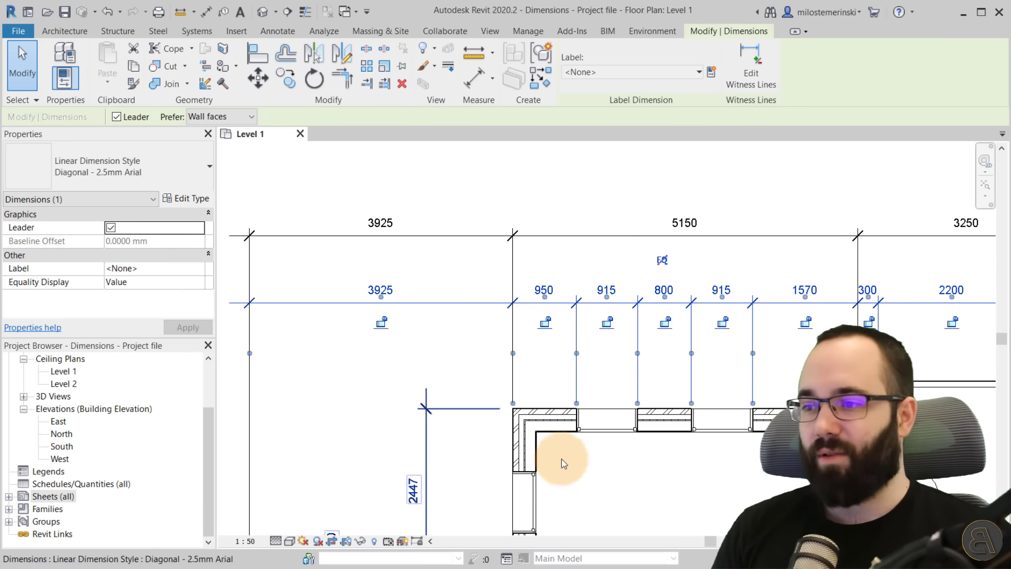
{"action": "left_click", "coordinate": [488, 380]}
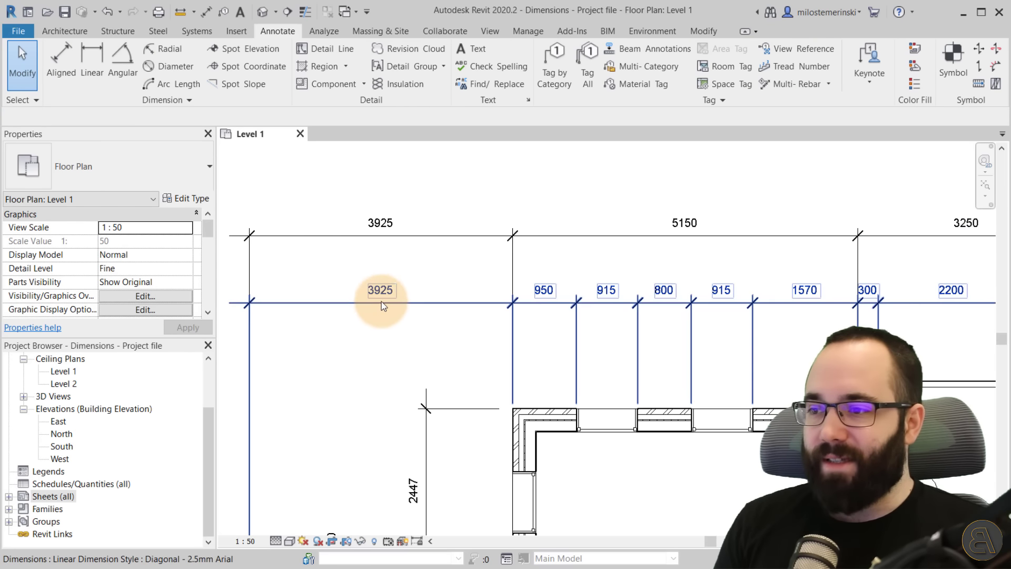
{"action": "scroll", "coordinate": [381, 300], "scroll_direction": "up", "scroll_amount": 2}
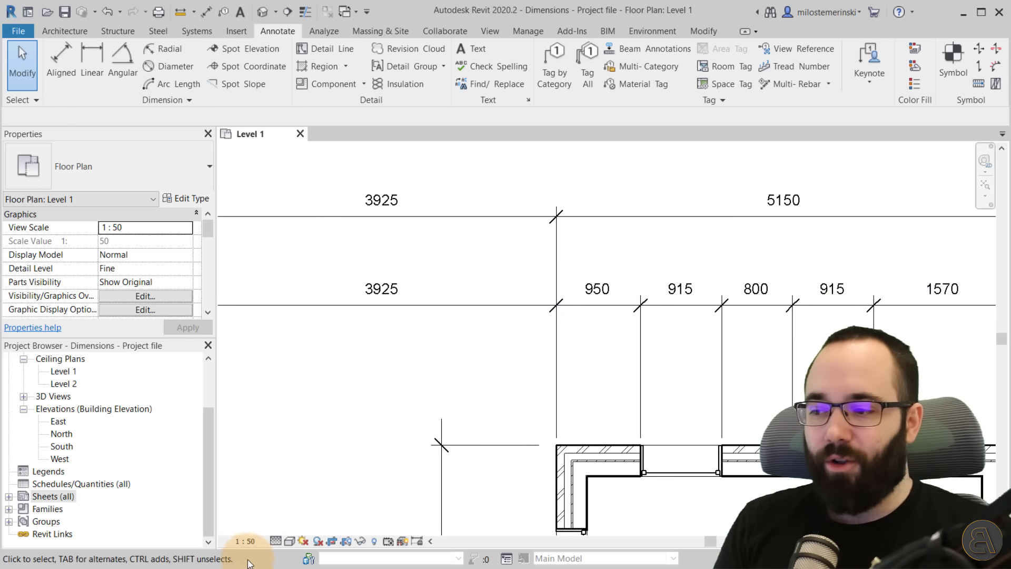
Set the view scale back to 1:100.
{"action": "left_click", "coordinate": [246, 540]}
{"action": "left_click", "coordinate": [265, 465]}
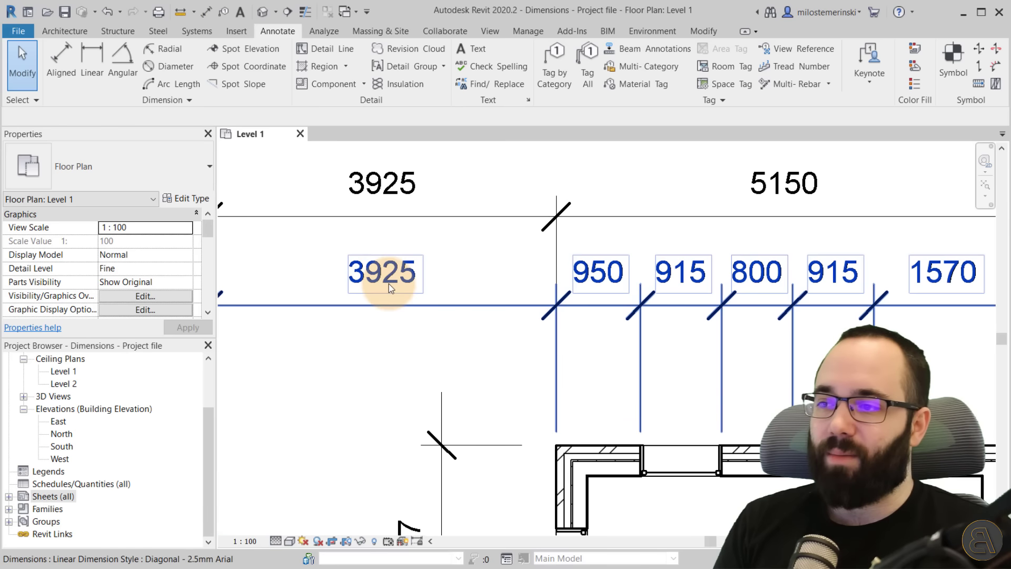
{"action": "middle_click_drag", "start_coordinate": [473, 331], "coordinate": [444, 274]}
{"action": "scroll", "coordinate": [444, 273], "scroll_direction": "down", "scroll_amount": 1}
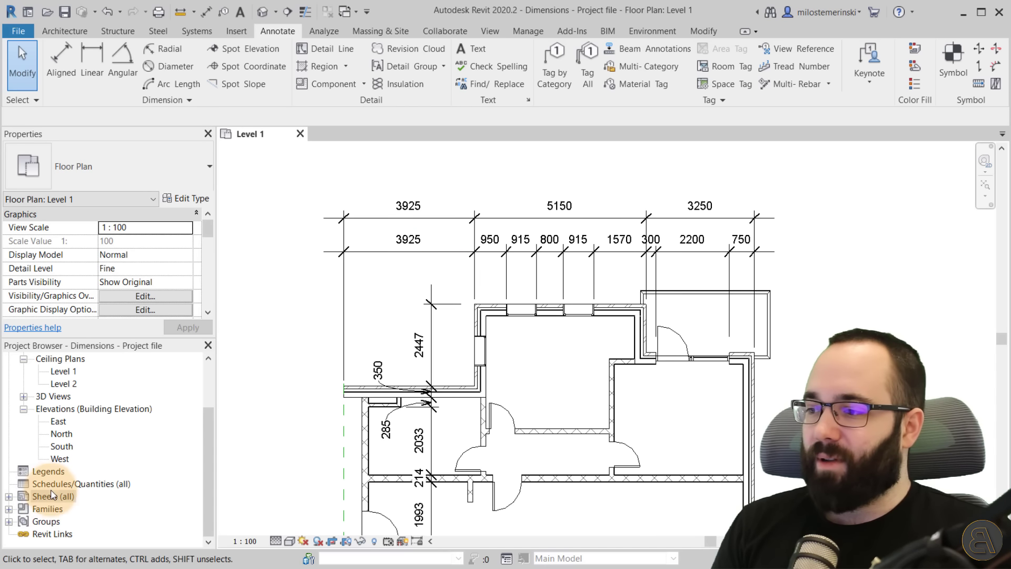
Open sheet A101 and place the Level 1 floor plan view on it.
{"action": "double_click", "coordinate": [19, 498]}
{"action": "double_click", "coordinate": [58, 508]}
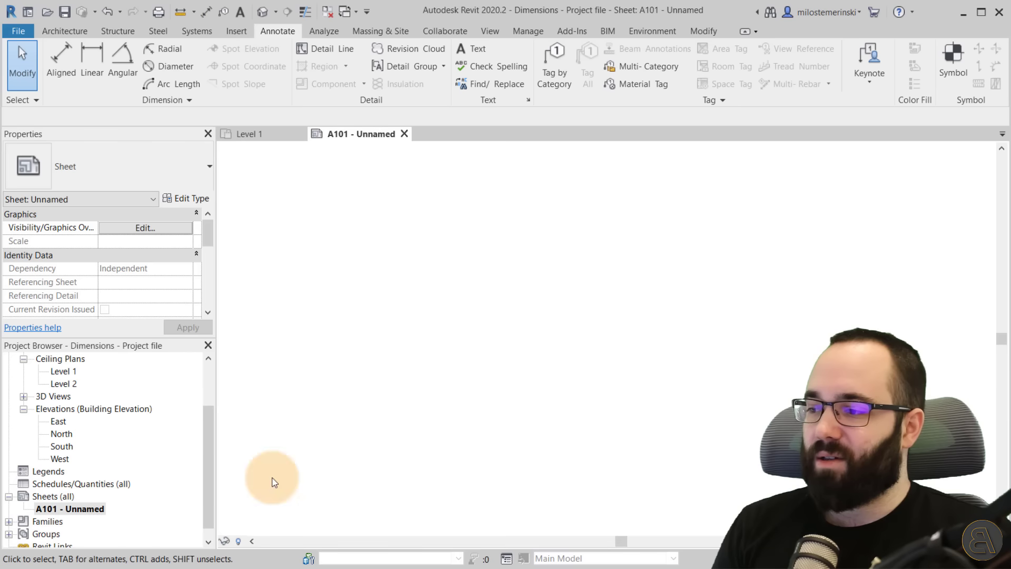
{"action": "scroll", "coordinate": [68, 422], "scroll_direction": "up", "scroll_amount": 2}
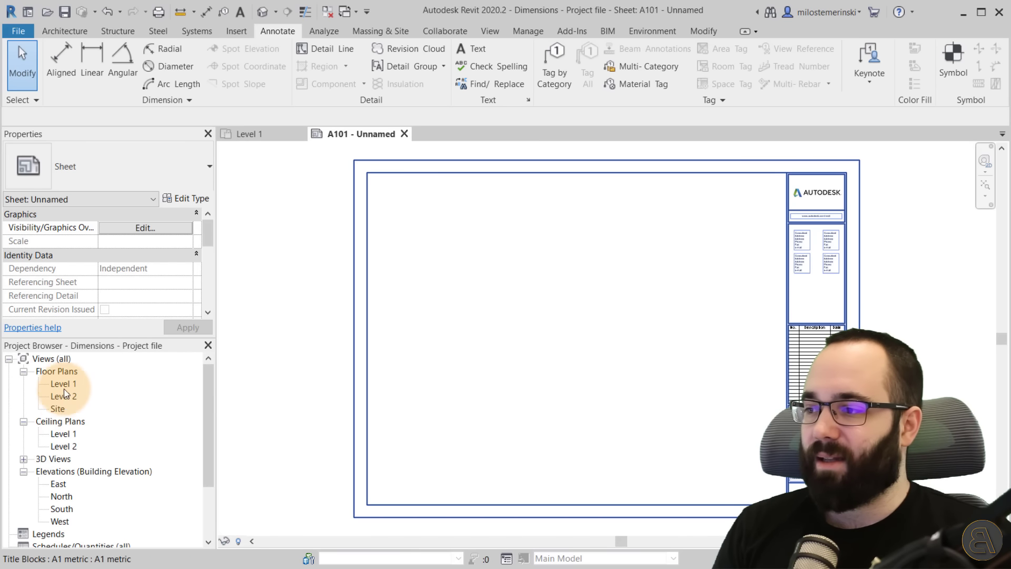
{"action": "left_click_drag", "start_coordinate": [64, 384], "coordinate": [553, 337]}
{"action": "left_click", "coordinate": [557, 326]}
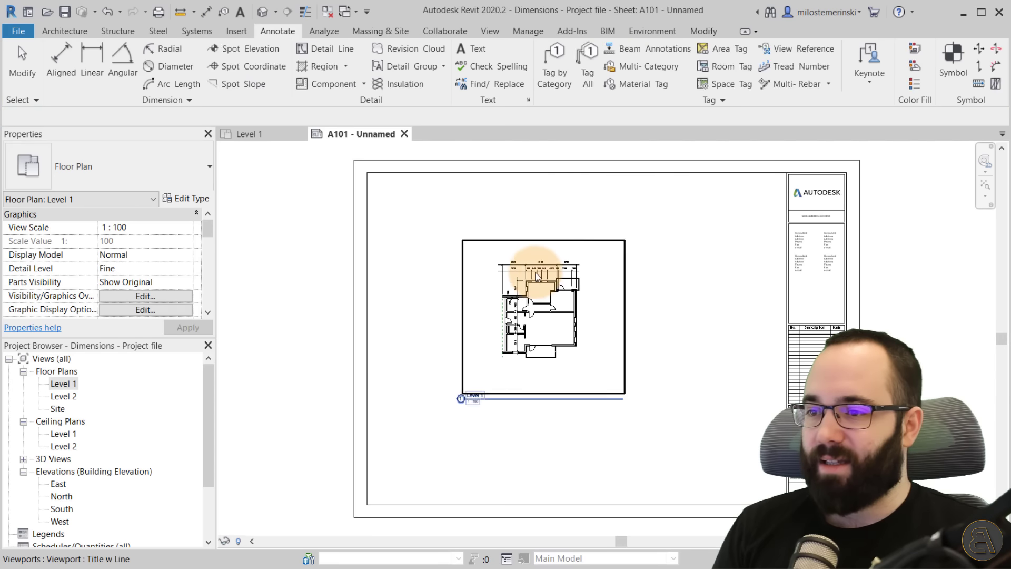
Zoom into the sheet's dimensions and measure the height of the dimension text at 1:100.
{"action": "scroll", "coordinate": [535, 266], "scroll_direction": "up", "scroll_amount": 2}
{"action": "scroll", "coordinate": [520, 312], "scroll_direction": "up", "scroll_amount": 2}
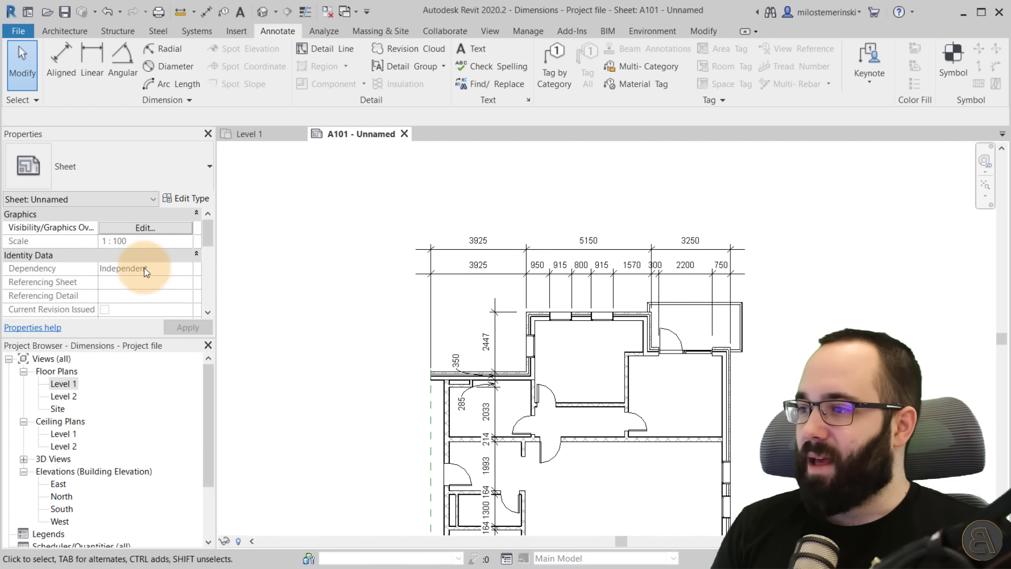
{"action": "scroll", "coordinate": [343, 320], "scroll_direction": "down", "scroll_amount": 1}
{"action": "scroll", "coordinate": [465, 235], "scroll_direction": "up", "scroll_amount": 4}
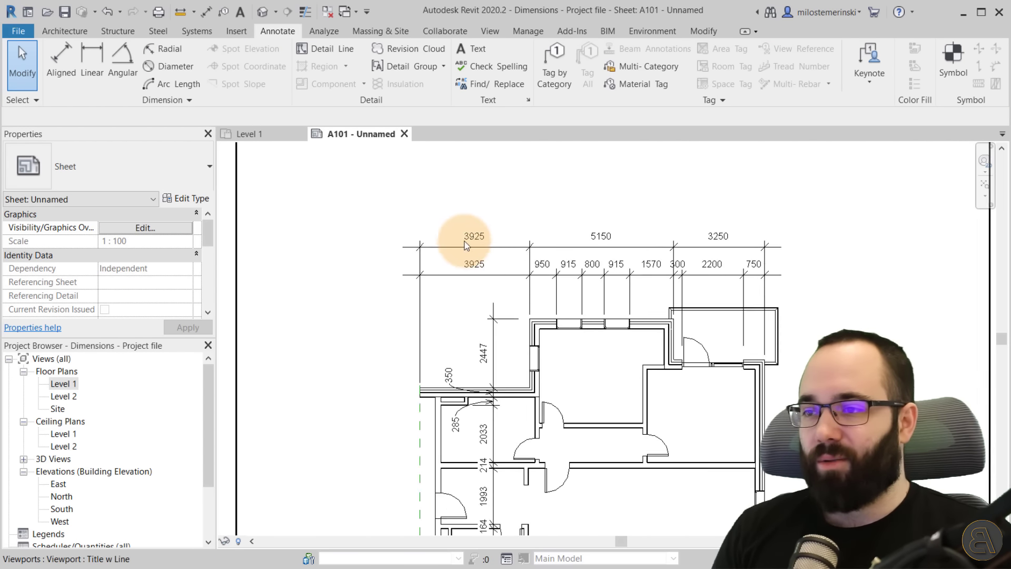
{"action": "scroll", "coordinate": [480, 224], "scroll_direction": "up", "scroll_amount": 2}
{"action": "left_click", "coordinate": [180, 12]}
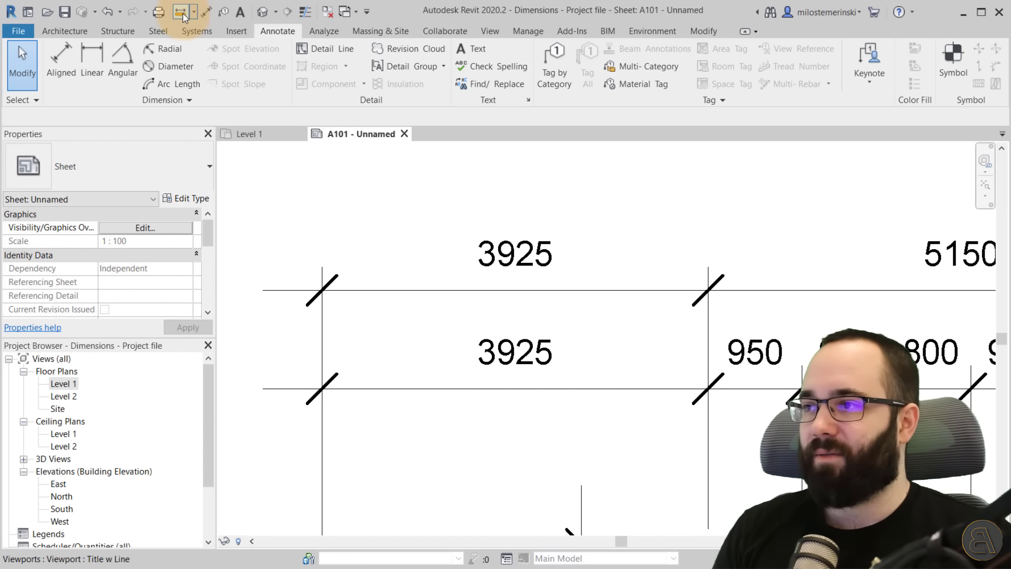
{"action": "left_click", "coordinate": [485, 264]}
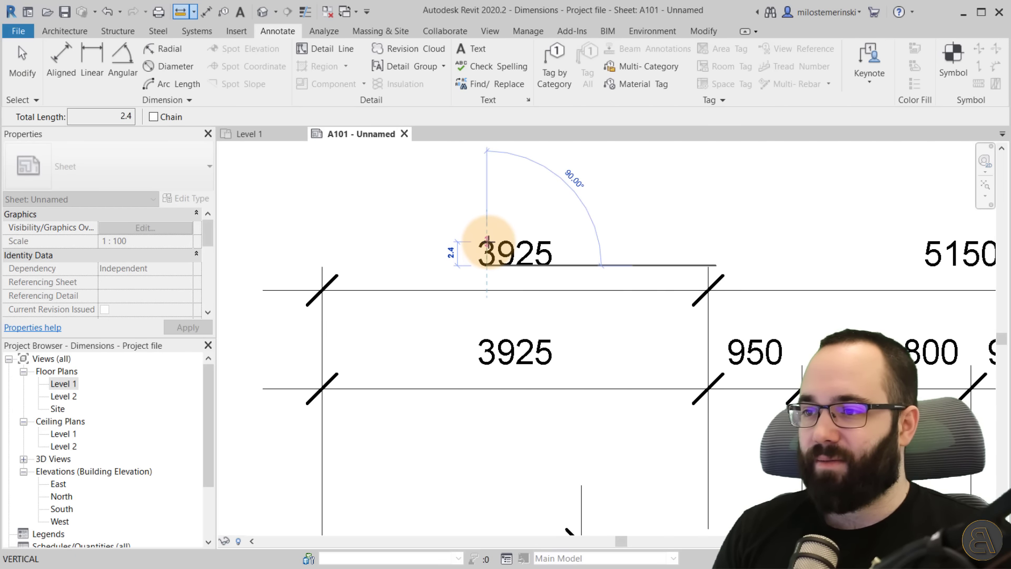
{"action": "key", "text": "Escape"}
{"action": "scroll", "coordinate": [475, 223], "scroll_direction": "down", "scroll_amount": 6}
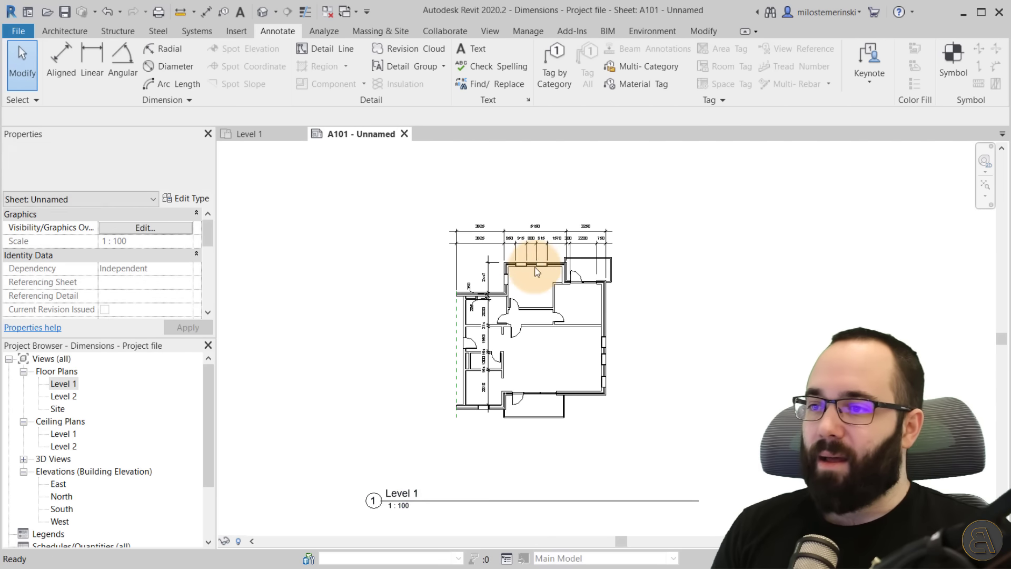
Switch to the Level 1 plan and set its view scale to 1:50.
{"action": "left_click", "coordinate": [541, 305]}
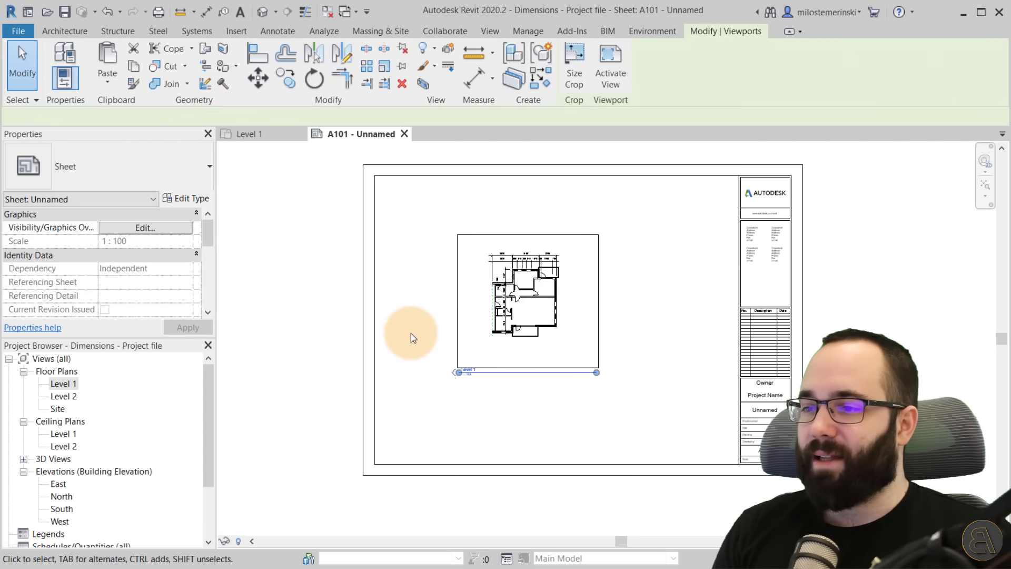
{"action": "left_click", "coordinate": [411, 332]}
{"action": "left_click", "coordinate": [251, 134]}
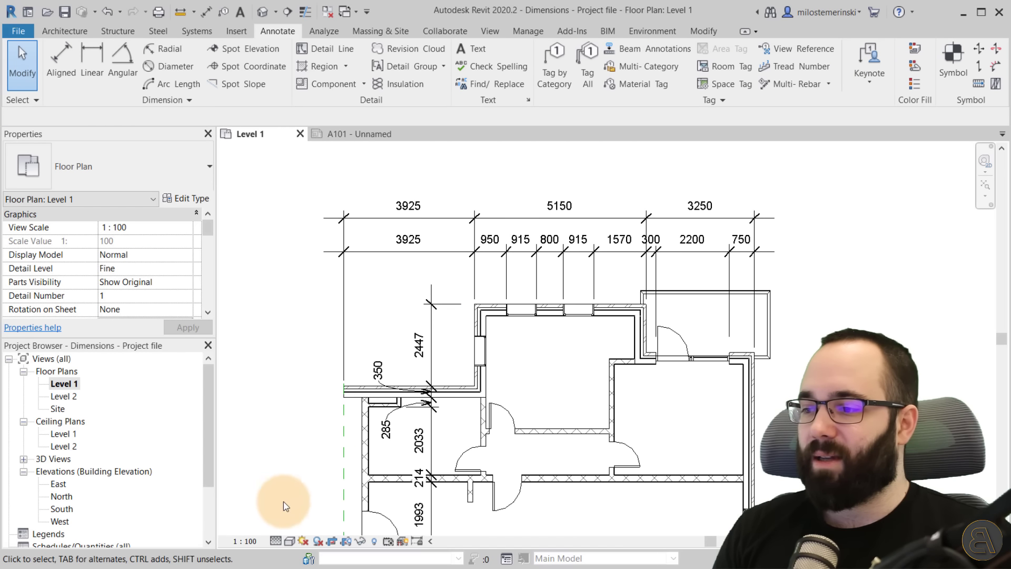
{"action": "left_click", "coordinate": [245, 541]}
{"action": "left_click", "coordinate": [247, 452]}
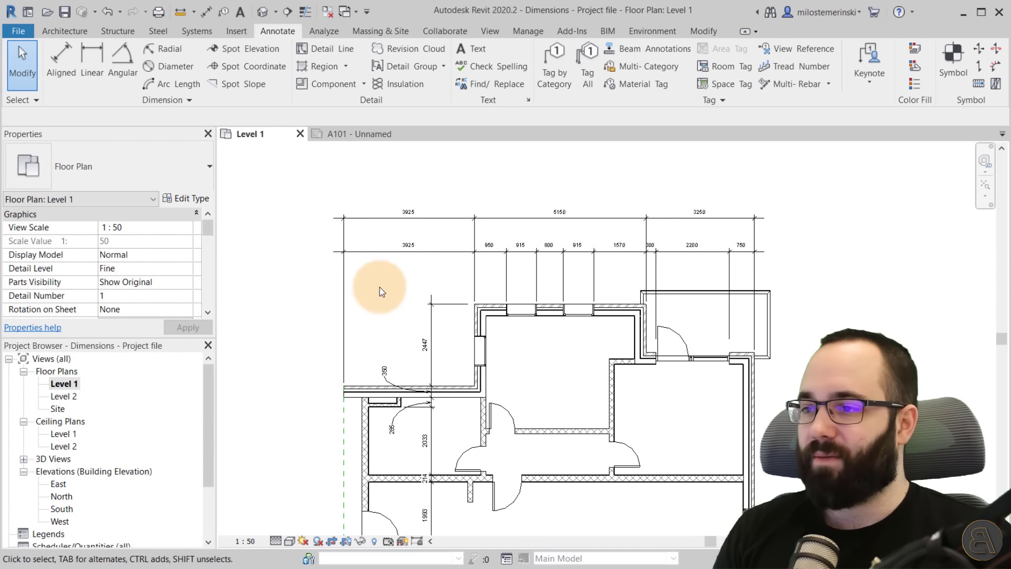
Return to sheet A101 and move the enlarged Level 1 viewport down to fit within the title block.
{"action": "left_click", "coordinate": [363, 133]}
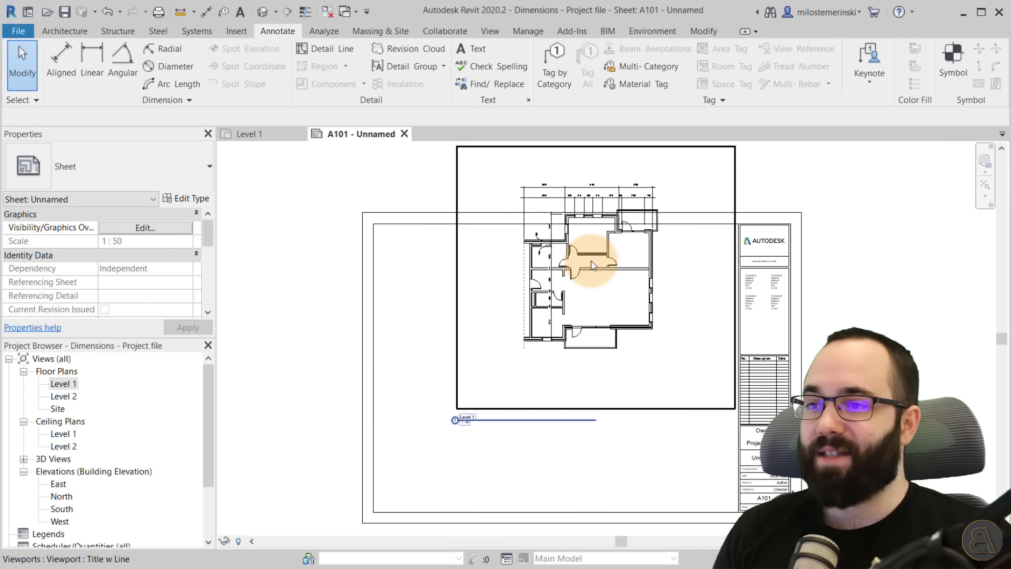
{"action": "left_click_drag", "start_coordinate": [590, 270], "coordinate": [548, 373]}
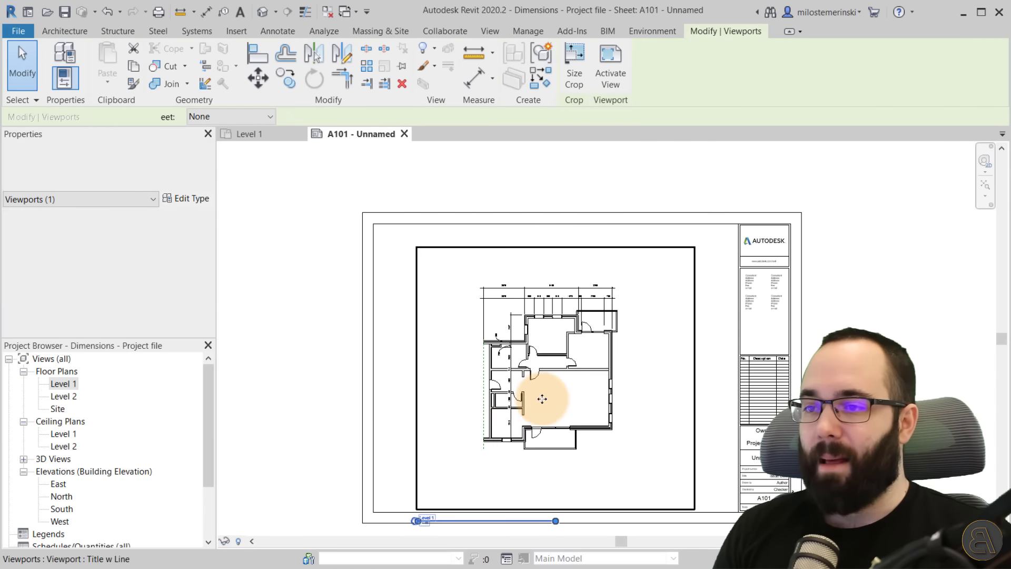
Zoom into the sheet and measure the dimension text height at the 1:50 scale.
{"action": "scroll", "coordinate": [501, 285], "scroll_direction": "up", "scroll_amount": 11}
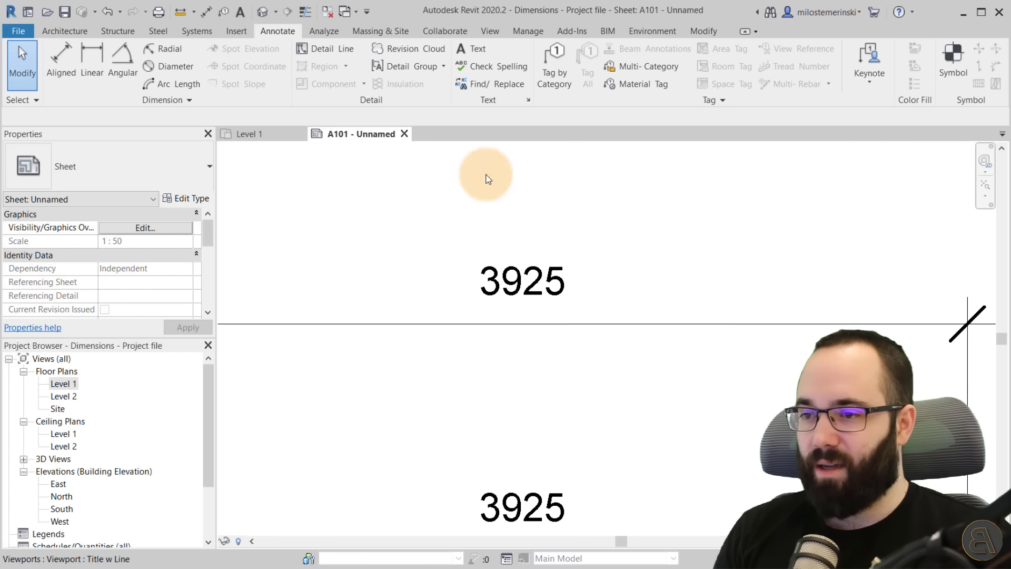
{"action": "left_click", "coordinate": [180, 12]}
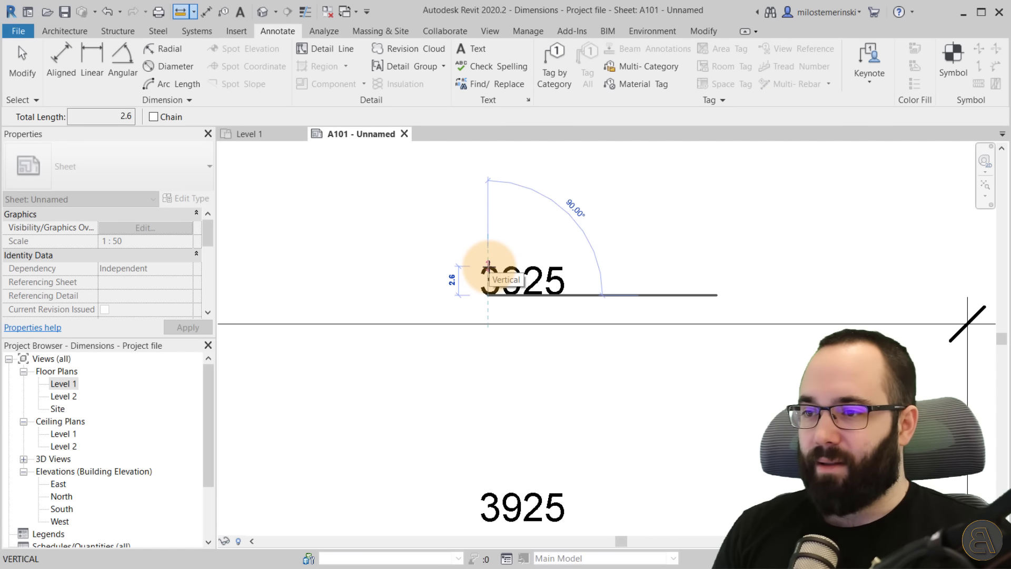
{"action": "key", "text": "Escape"}
{"action": "key", "text": "Escape"}
{"action": "scroll", "coordinate": [506, 273], "scroll_direction": "down", "scroll_amount": 8}
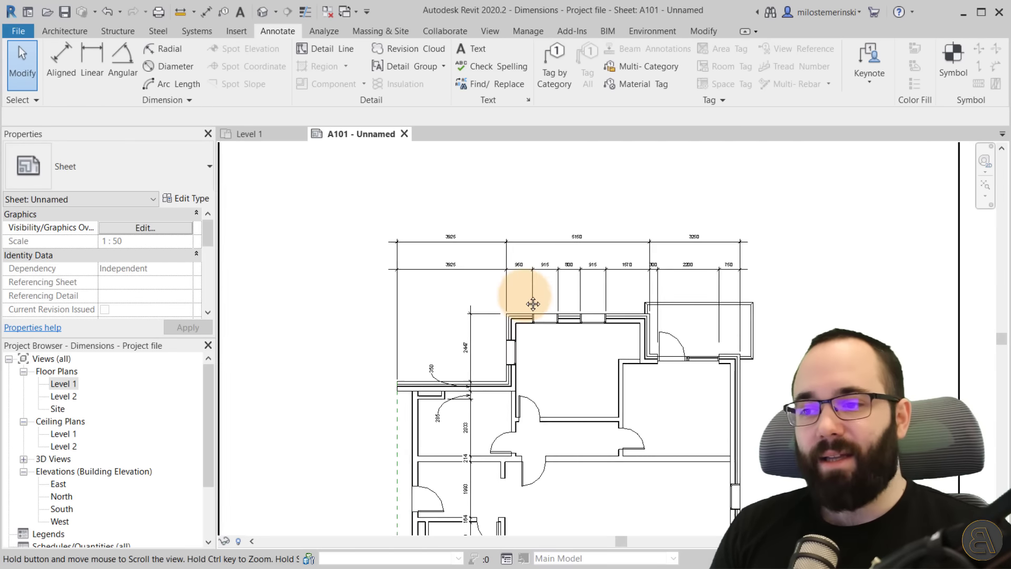
{"action": "scroll", "coordinate": [533, 304], "scroll_direction": "down", "scroll_amount": 5}
{"action": "middle_click_drag", "start_coordinate": [512, 307], "coordinate": [495, 305]}
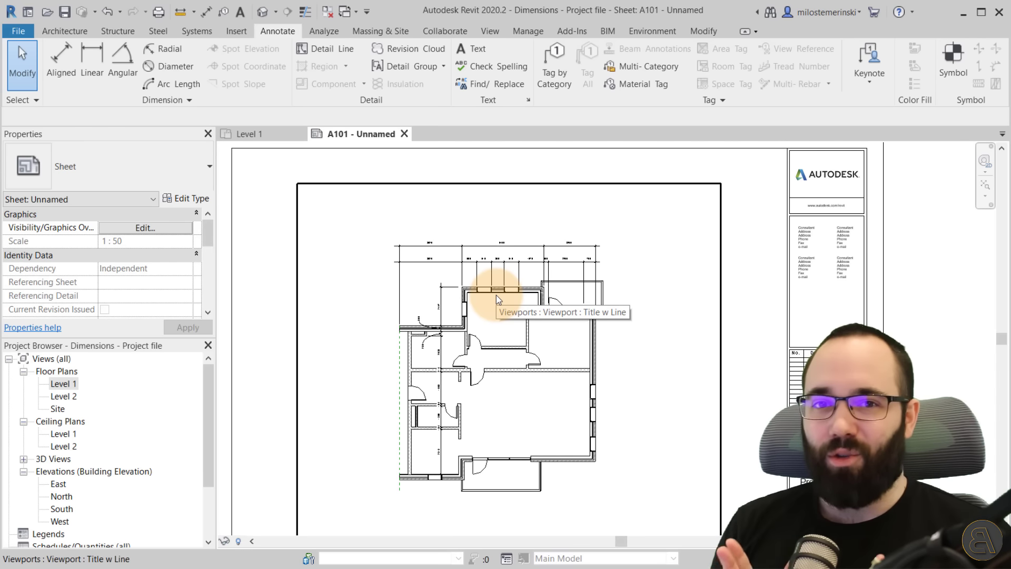
Set the Level 1 view scale back to 1:100.
{"action": "left_click", "coordinate": [258, 134]}
{"action": "scroll", "coordinate": [445, 363], "scroll_direction": "down", "scroll_amount": 1}
{"action": "left_click", "coordinate": [245, 541]}
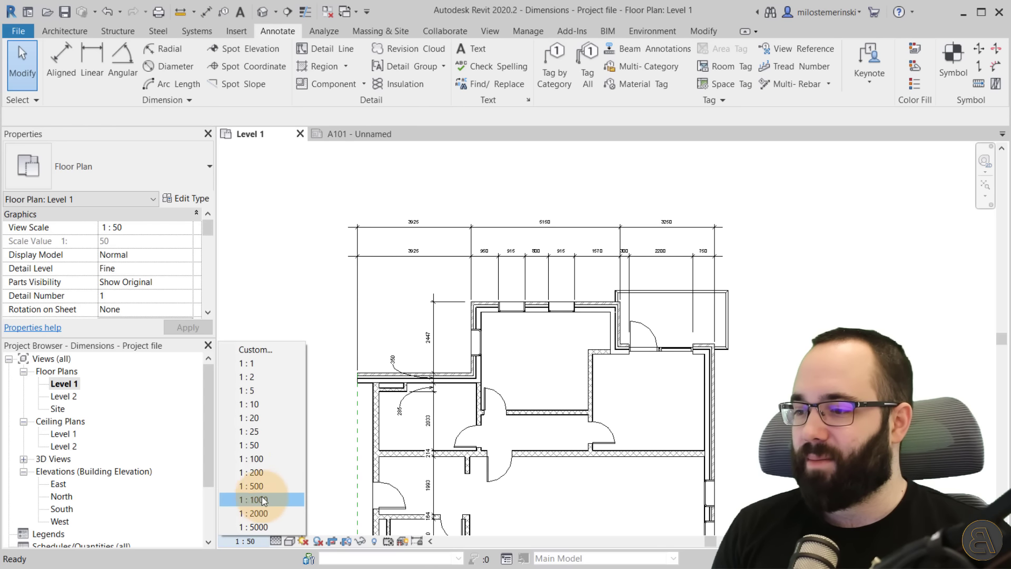
{"action": "left_click", "coordinate": [258, 458]}
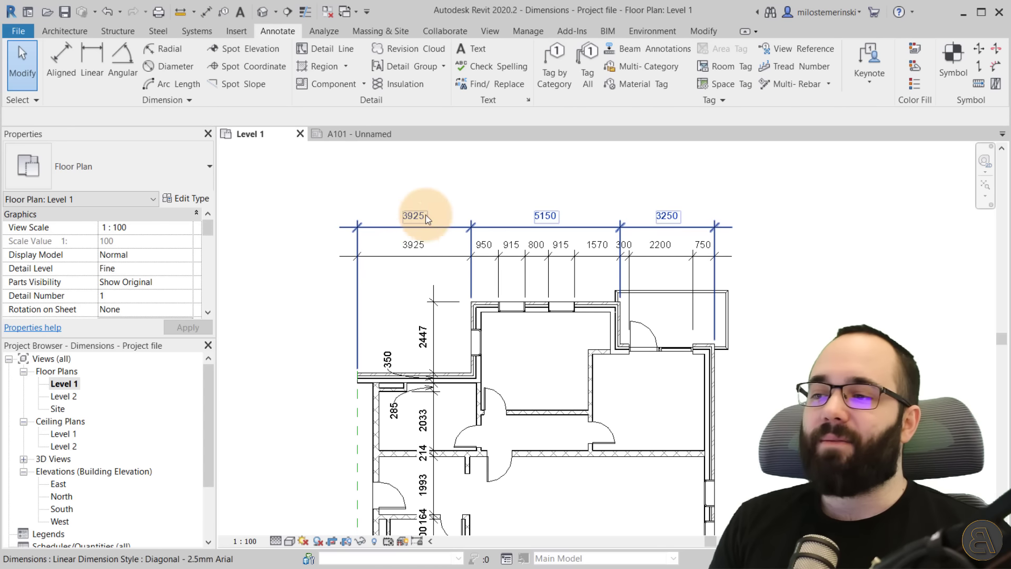
Edit the Diagonal - 2.5mm Arial dimension type and set its Text Offset to 0.15 mm.
{"action": "scroll", "coordinate": [542, 334], "scroll_direction": "up", "scroll_amount": 4}
{"action": "scroll", "coordinate": [541, 421], "scroll_direction": "down", "scroll_amount": 2}
{"action": "middle_click_drag", "start_coordinate": [542, 451], "coordinate": [542, 406]}
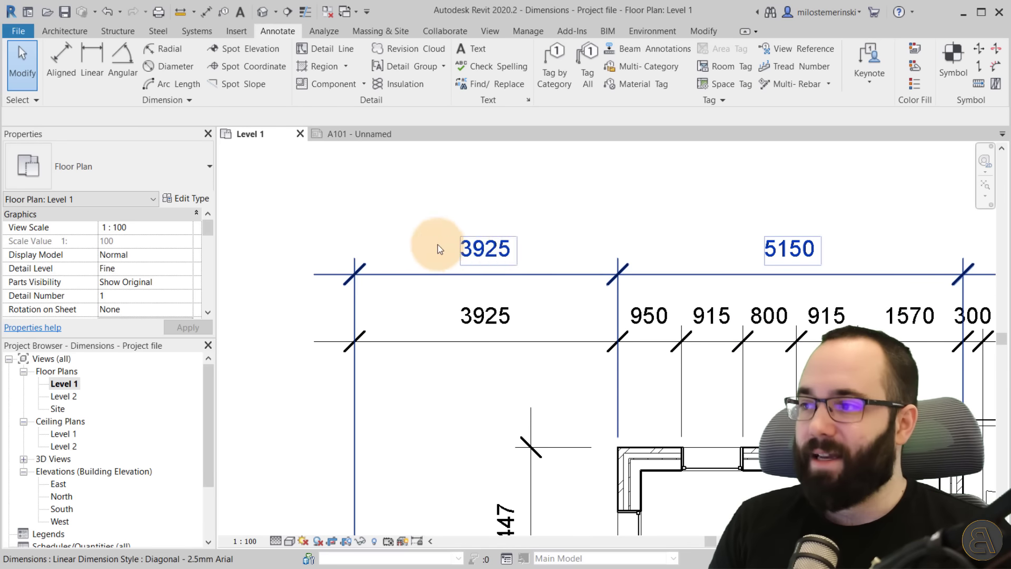
{"action": "left_click", "coordinate": [464, 270]}
{"action": "left_click", "coordinate": [190, 198]}
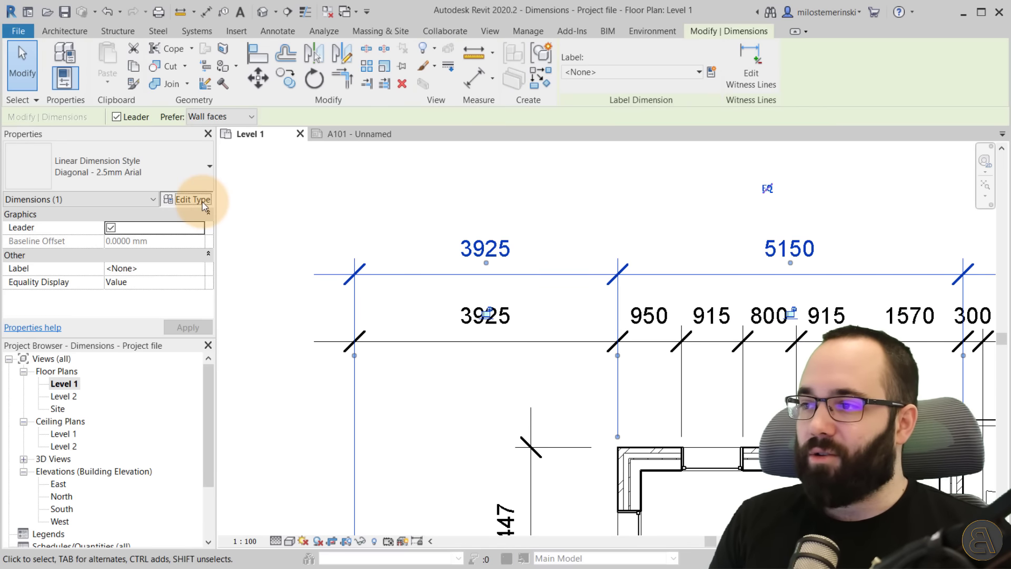
{"action": "scroll", "coordinate": [309, 358], "scroll_direction": "down", "scroll_amount": 6}
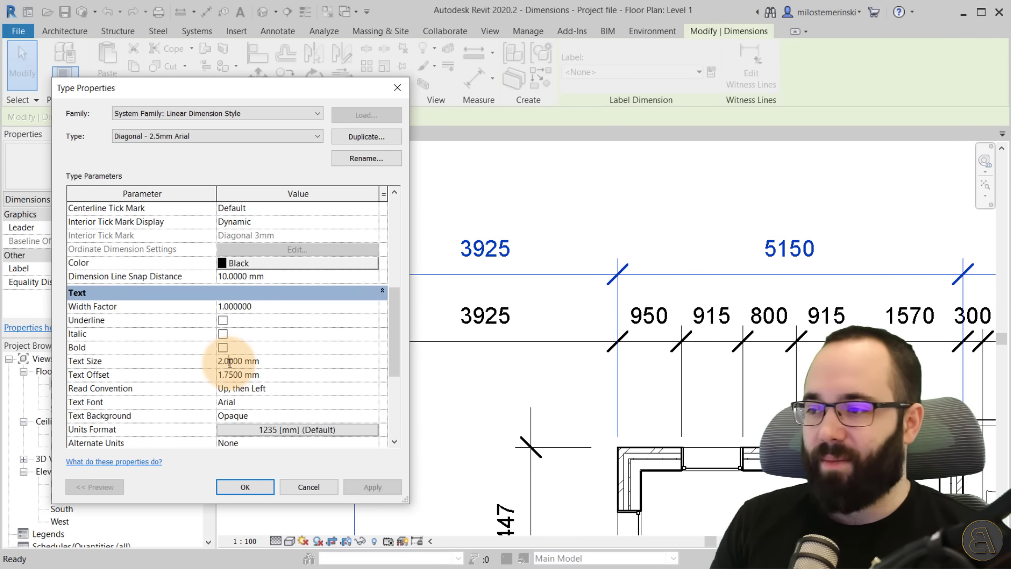
{"action": "left_click", "coordinate": [371, 486]}
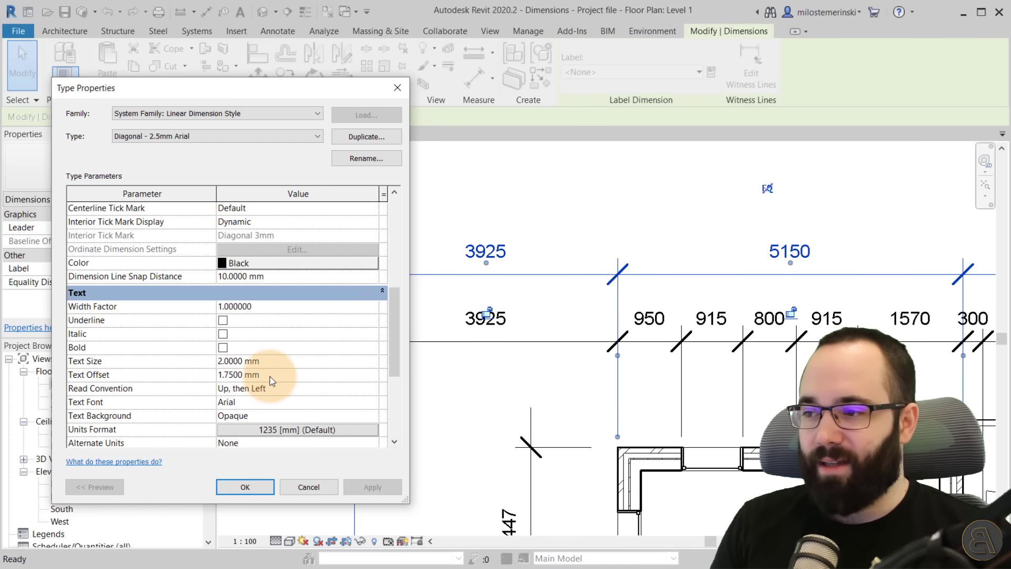
{"action": "left_click", "coordinate": [235, 375]}
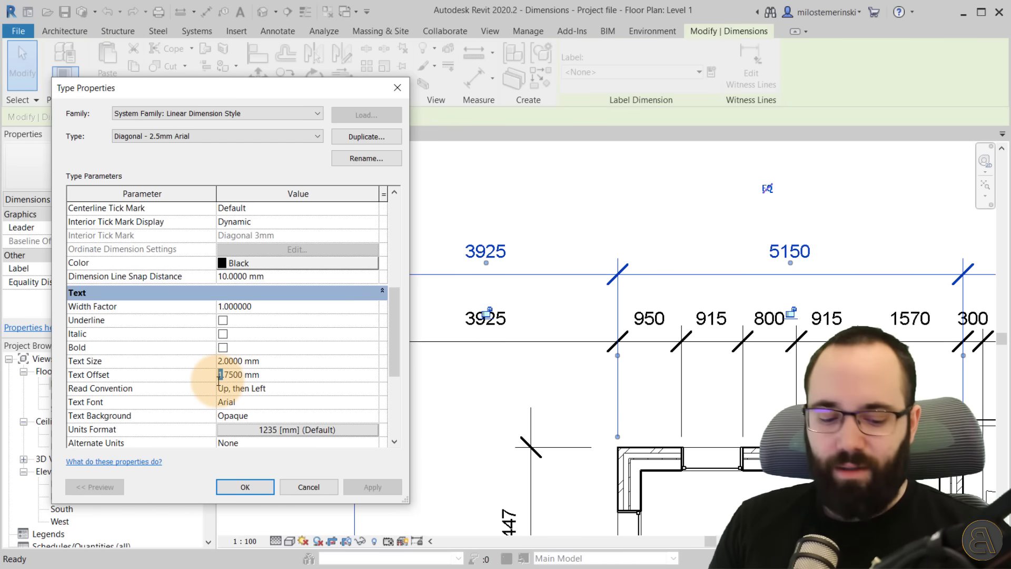
{"action": "type", "text": "0"}
{"action": "left_click", "coordinate": [368, 489]}
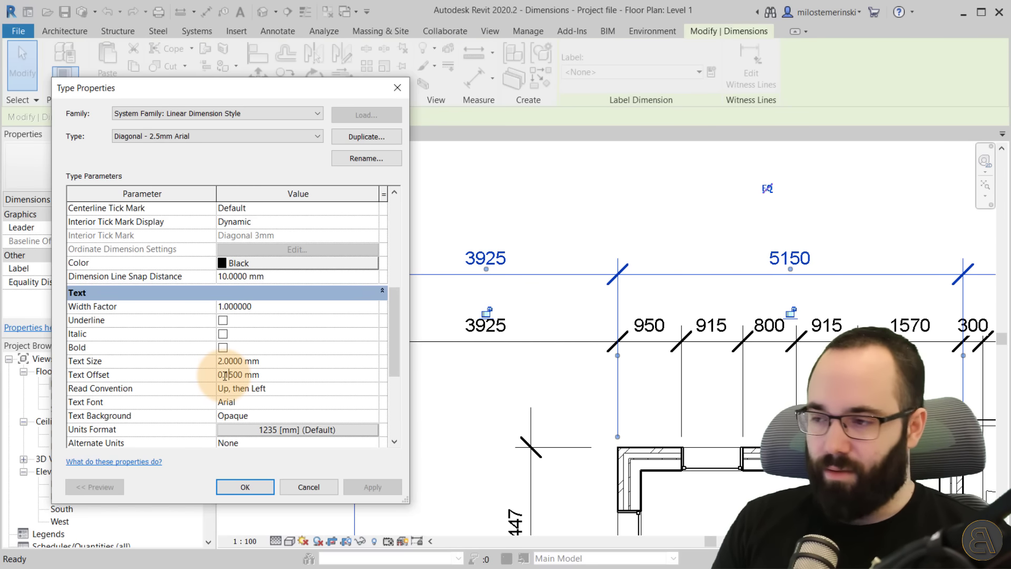
{"action": "left_click", "coordinate": [383, 491]}
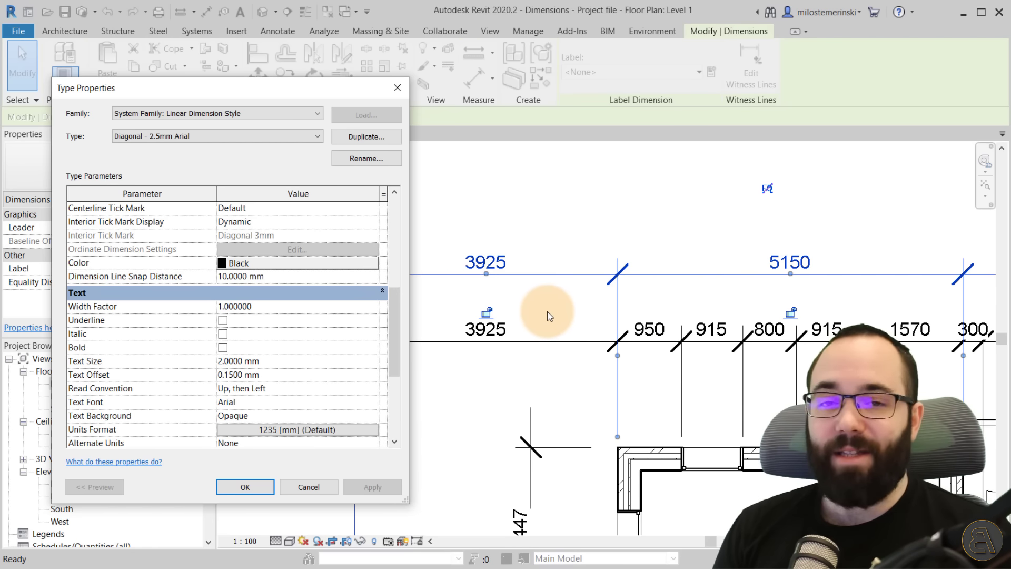
{"action": "left_click", "coordinate": [245, 486]}
{"action": "key", "text": "Escape"}
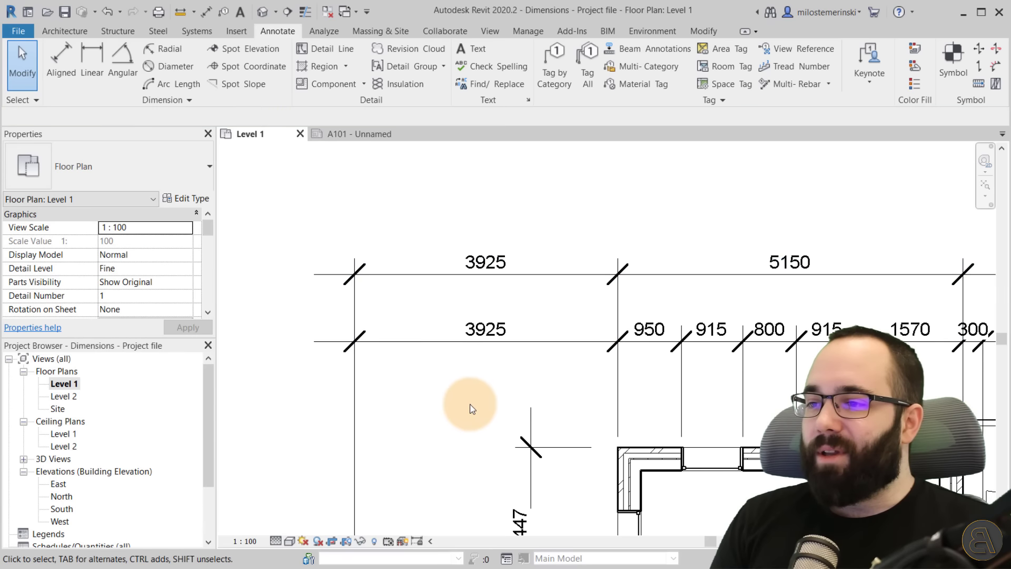
Set the Diagonal - 2.5mm Arial dimension type's units format to Centimeters, 0 decimal places, no unit symbol, without project settings.
{"action": "middle_click_drag", "start_coordinate": [470, 374], "coordinate": [470, 374]}
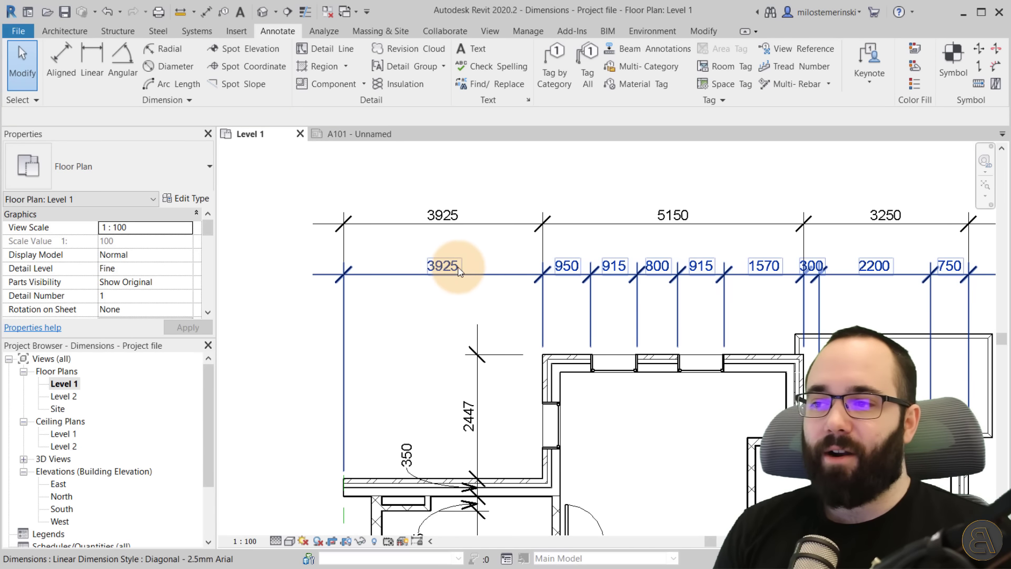
{"action": "scroll", "coordinate": [459, 272], "scroll_direction": "down", "scroll_amount": 2}
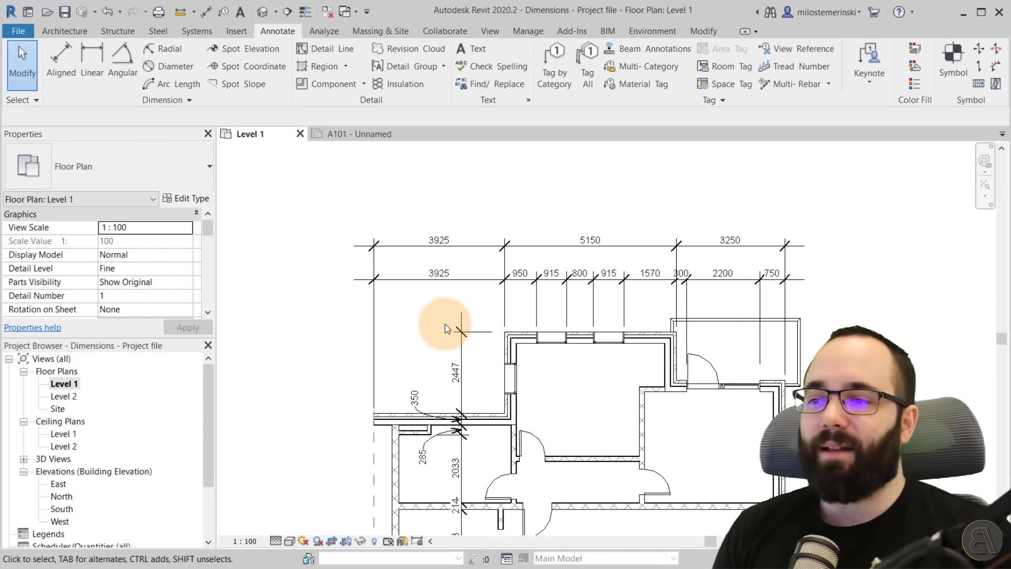
{"action": "middle_click_drag", "start_coordinate": [464, 337], "coordinate": [408, 308]}
{"action": "scroll", "coordinate": [410, 295], "scroll_direction": "up", "scroll_amount": 3}
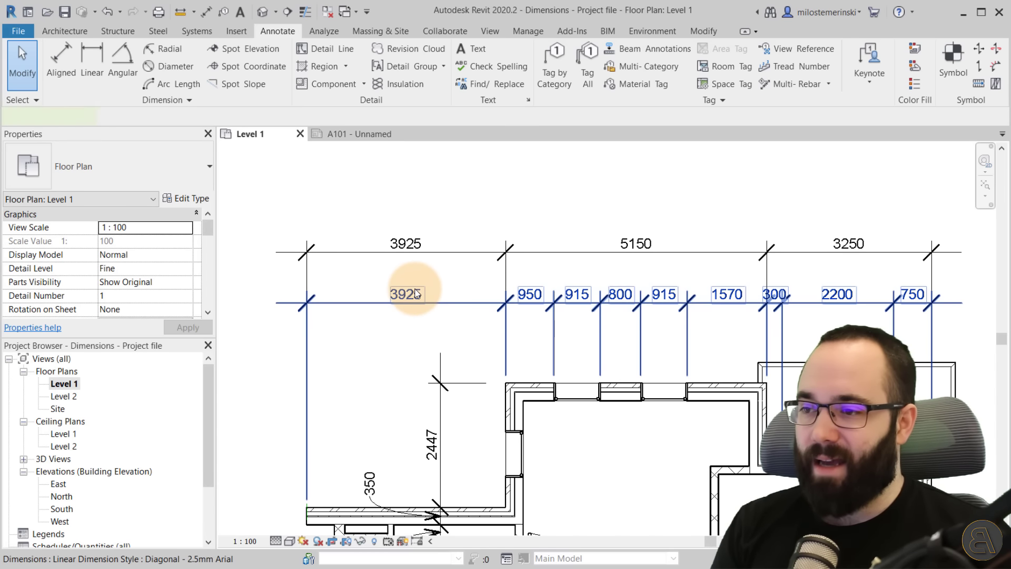
{"action": "left_click", "coordinate": [415, 294]}
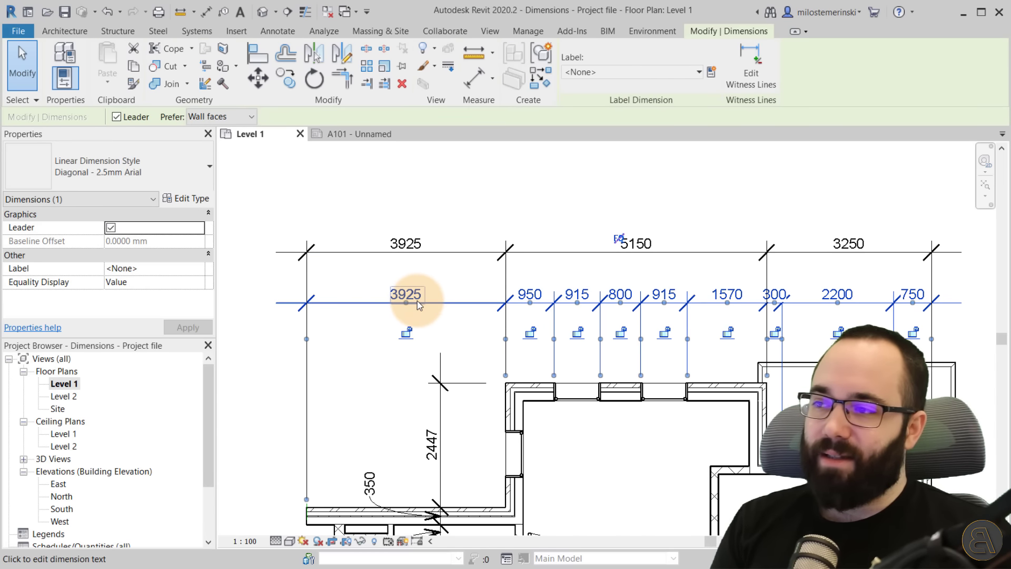
{"action": "left_click", "coordinate": [196, 197]}
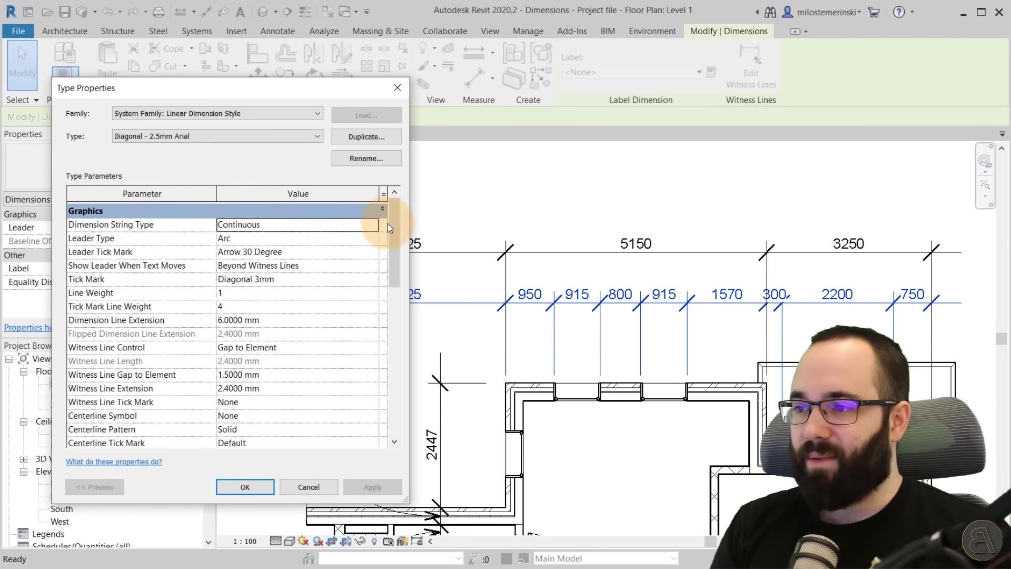
{"action": "left_click_drag", "start_coordinate": [388, 224], "coordinate": [383, 380]}
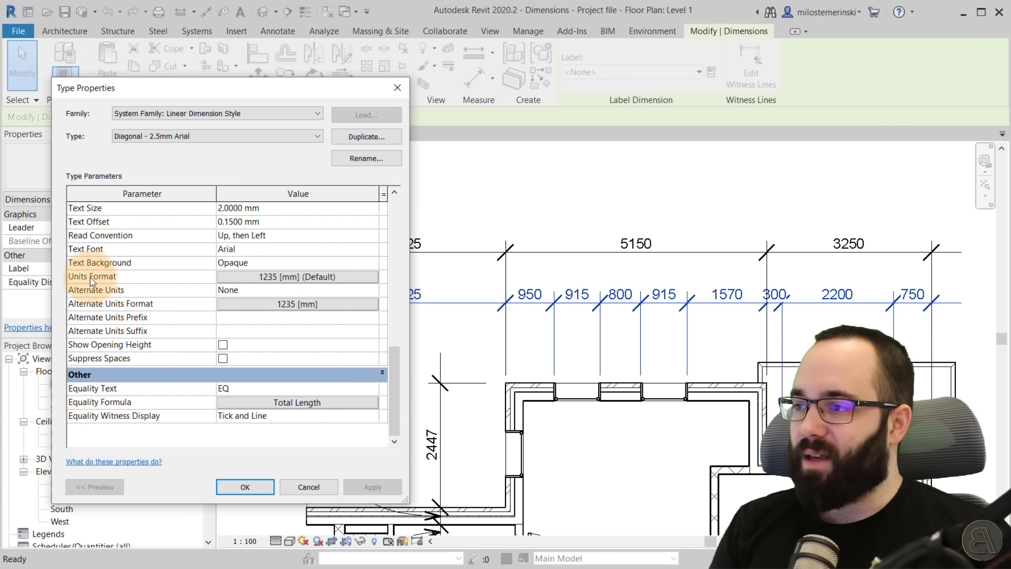
{"action": "left_click", "coordinate": [238, 277]}
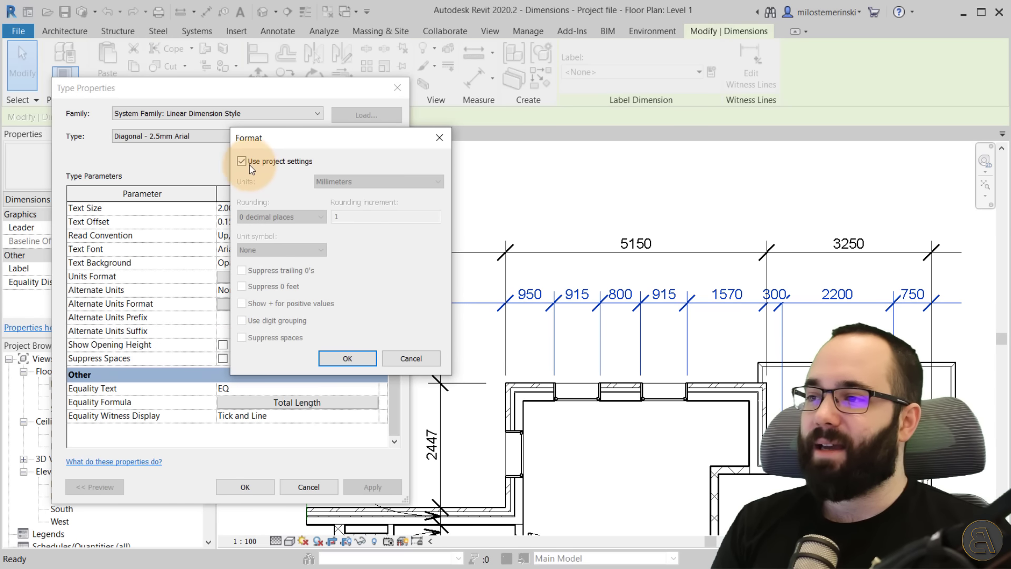
{"action": "left_click", "coordinate": [241, 161]}
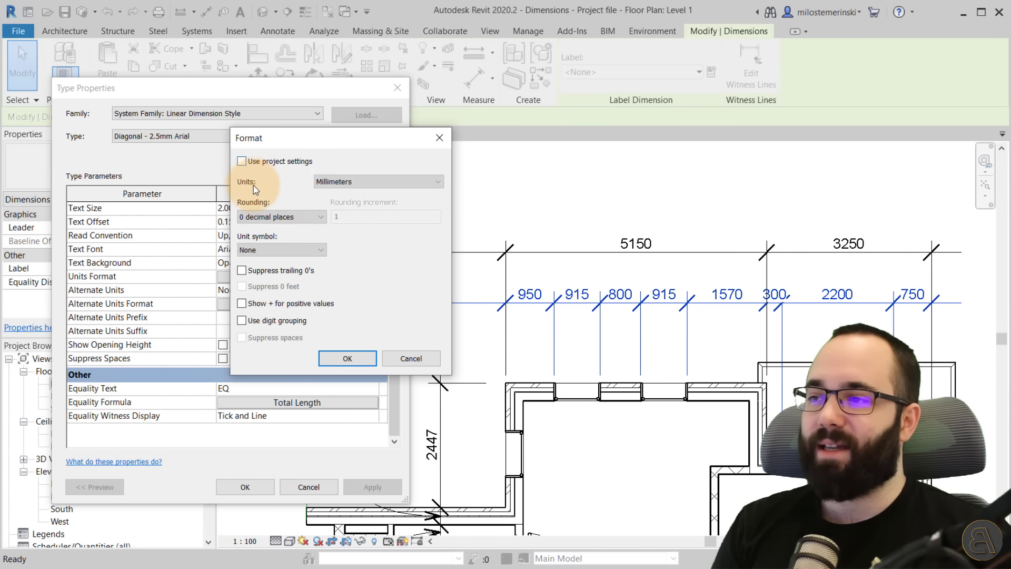
{"action": "left_click", "coordinate": [342, 184]}
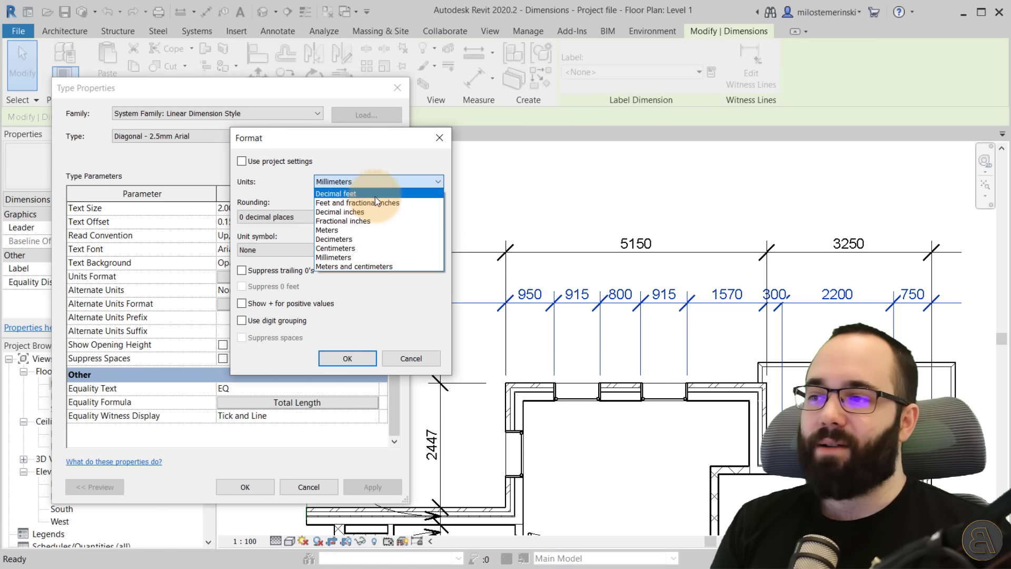
{"action": "left_click", "coordinate": [335, 249]}
{"action": "left_click", "coordinate": [295, 249]}
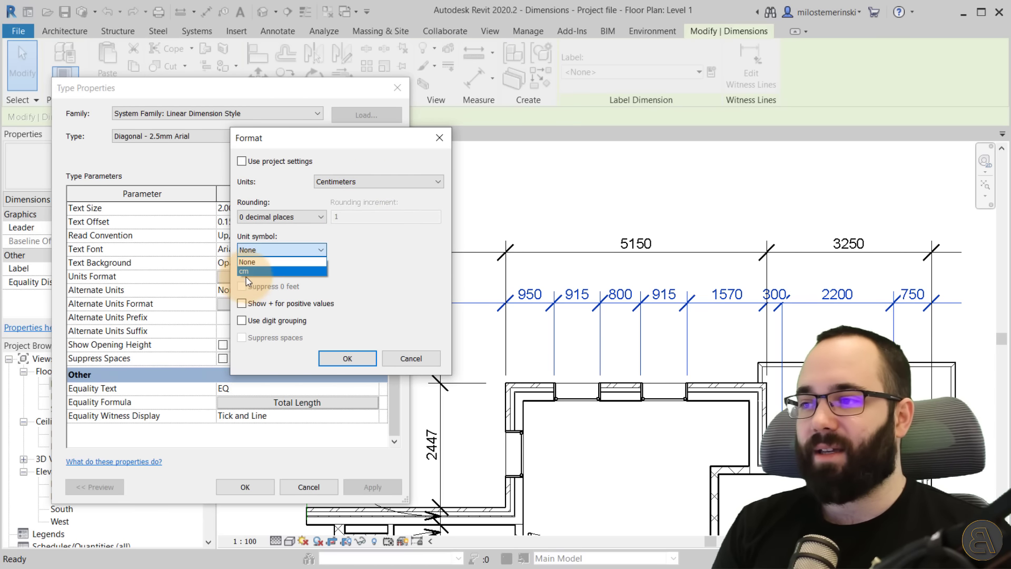
{"action": "left_click", "coordinate": [314, 253]}
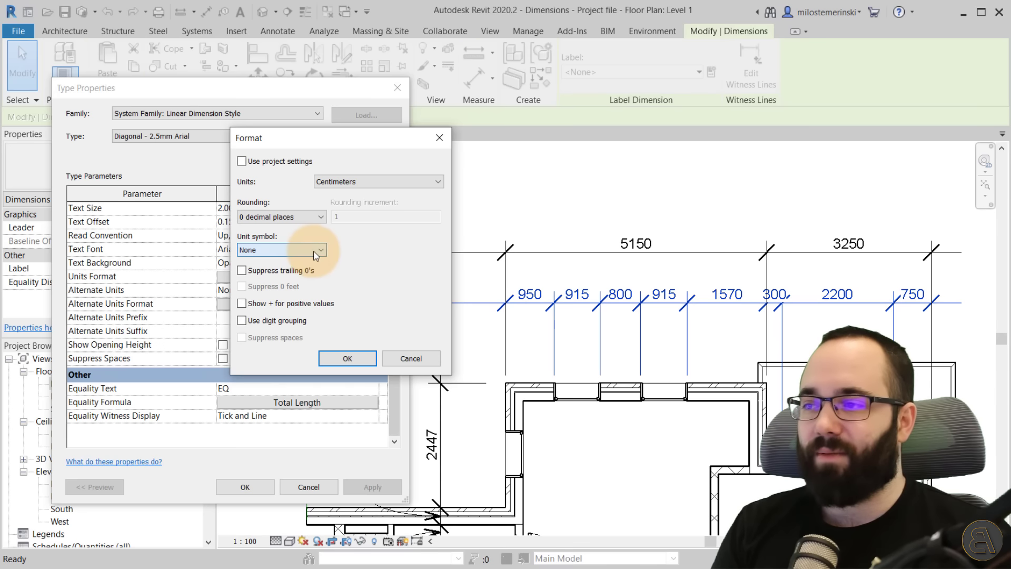
{"action": "left_click", "coordinate": [297, 217]}
{"action": "left_click", "coordinate": [305, 216]}
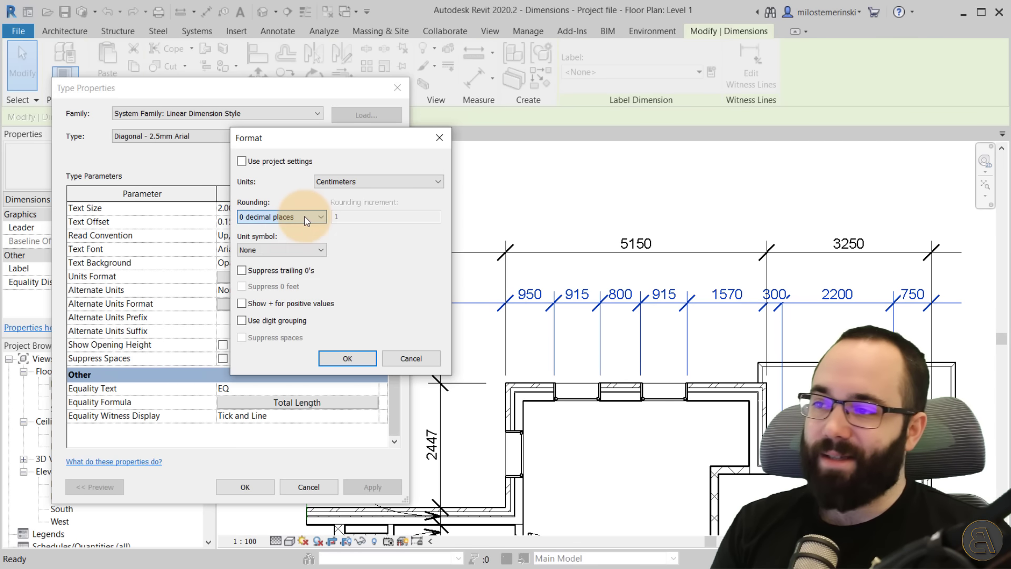
{"action": "left_click", "coordinate": [347, 359]}
{"action": "left_click", "coordinate": [363, 485]}
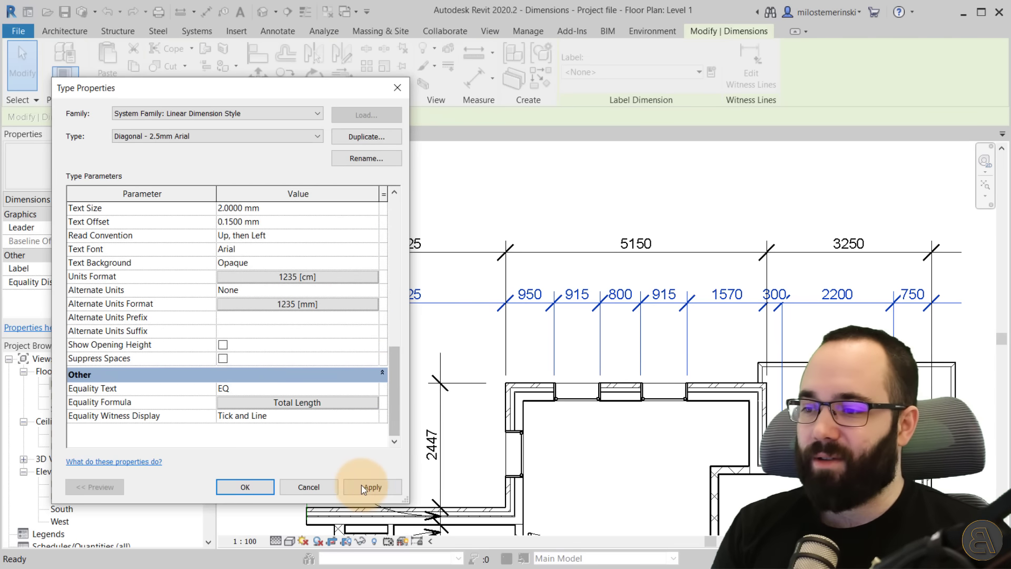
{"action": "left_click", "coordinate": [260, 486]}
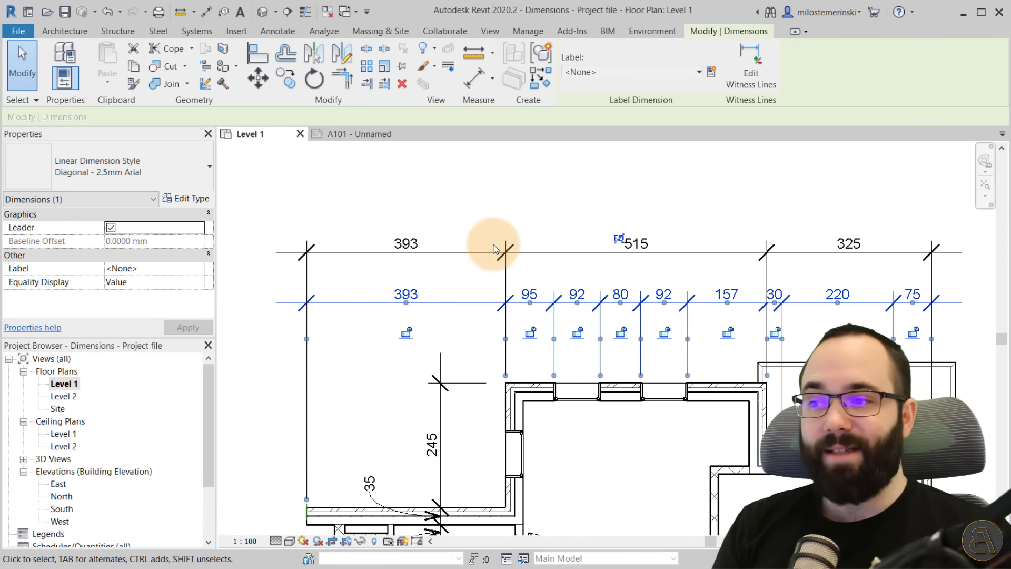
Select an interior wall and inspect its temporary dimensions.
{"action": "left_click", "coordinate": [340, 405]}
{"action": "middle_click_drag", "start_coordinate": [627, 436], "coordinate": [567, 244]}
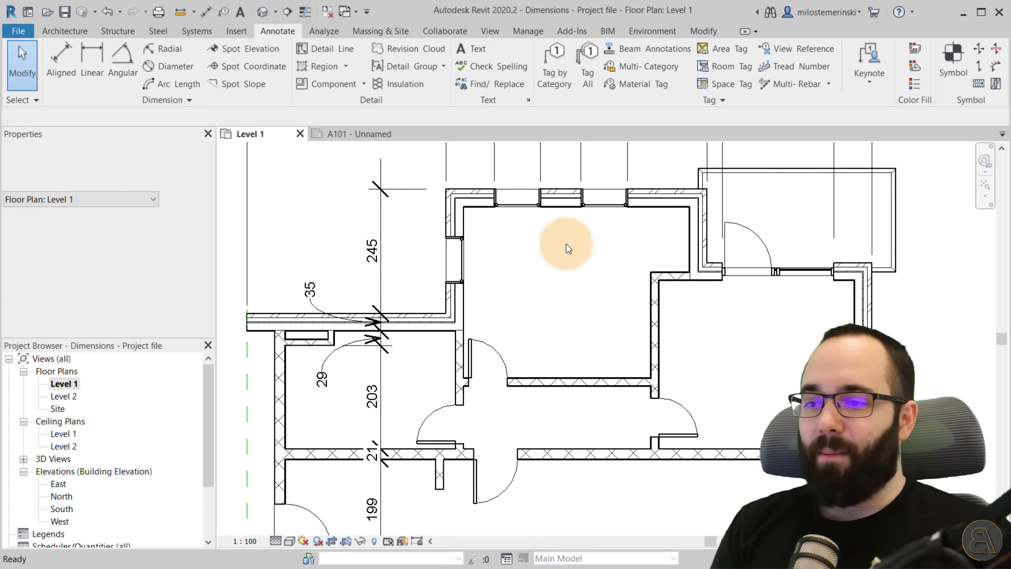
{"action": "left_click", "coordinate": [654, 326]}
{"action": "middle_click_drag", "start_coordinate": [772, 429], "coordinate": [762, 378]}
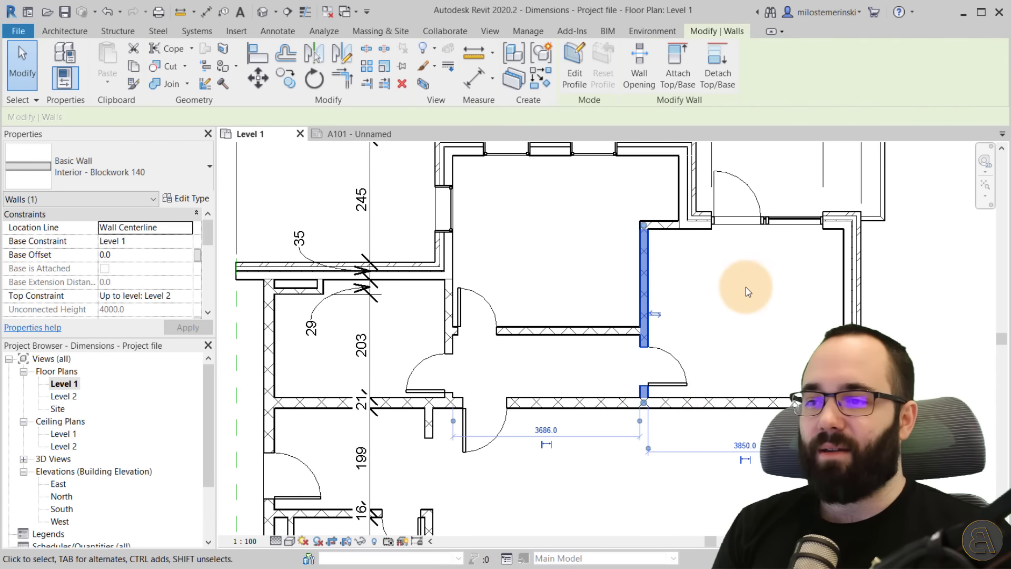
{"action": "mouse_move", "coordinate": [750, 298]}
{"action": "middle_mouse_down"}
{"action": "mouse_move", "coordinate": [754, 390]}
{"action": "mouse_move", "coordinate": [737, 286]}
{"action": "middle_mouse_up"}
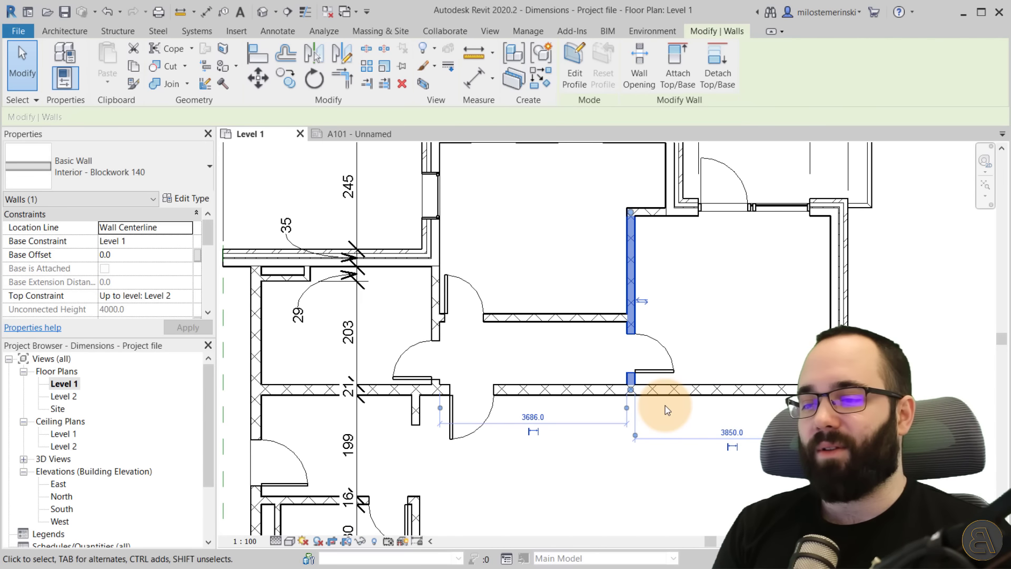
{"action": "left_click", "coordinate": [729, 432]}
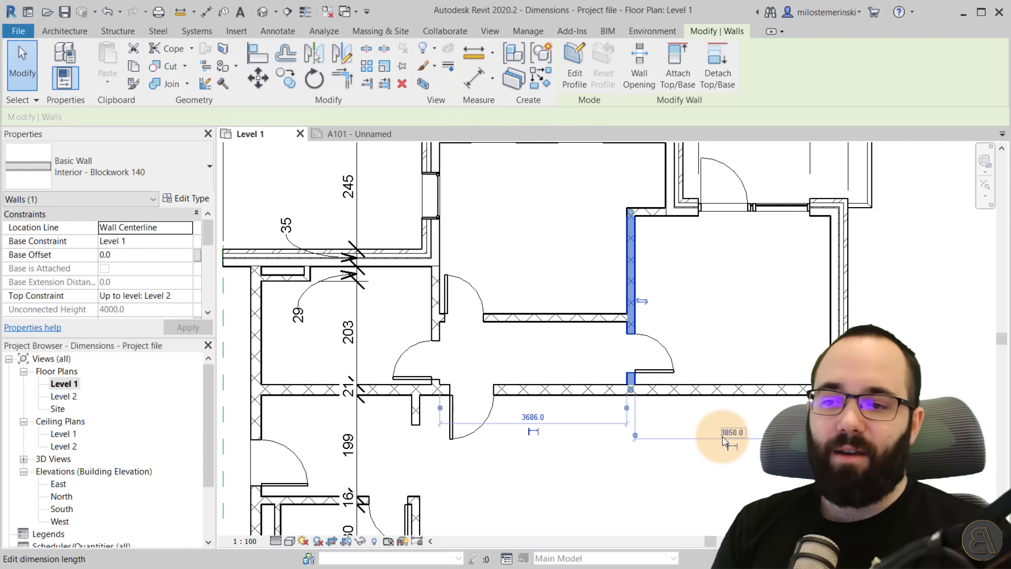
{"action": "key", "text": "Escape"}
Select an exterior wall near the top to compare its temporary dimensions.
{"action": "scroll", "coordinate": [732, 284], "scroll_direction": "down", "scroll_amount": 2}
{"action": "middle_click_drag", "start_coordinate": [745, 295], "coordinate": [694, 358]}
{"action": "left_click", "coordinate": [638, 268]}
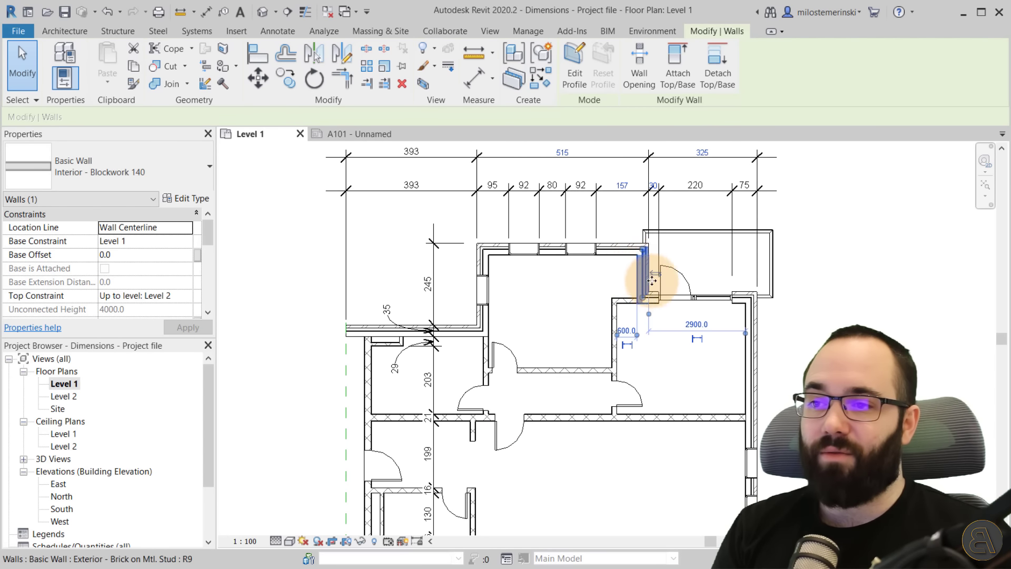
{"action": "left_click", "coordinate": [714, 369]}
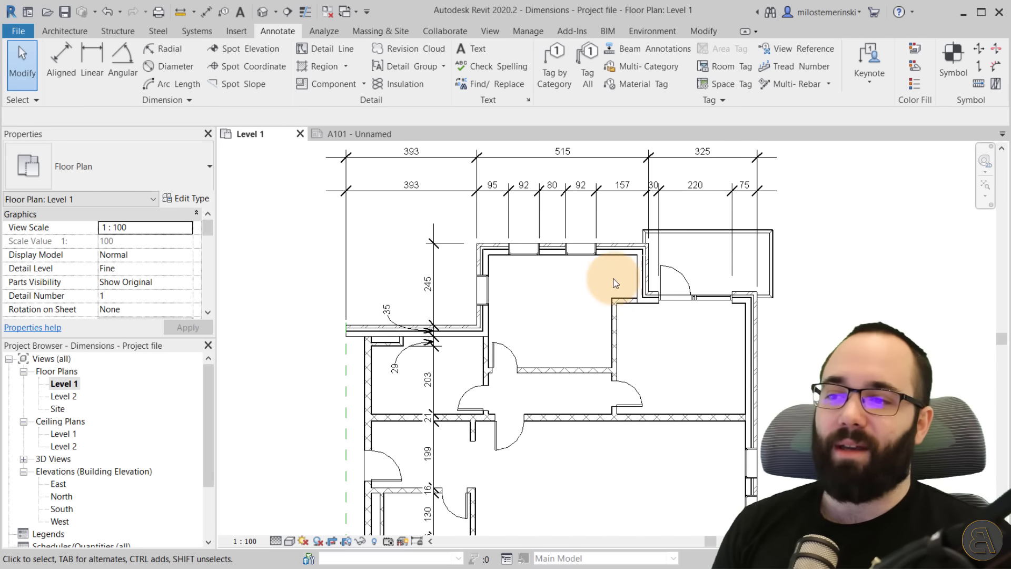
{"action": "middle_click_drag", "start_coordinate": [591, 293], "coordinate": [542, 327]}
{"action": "scroll", "coordinate": [574, 347], "scroll_direction": "down", "scroll_amount": 1}
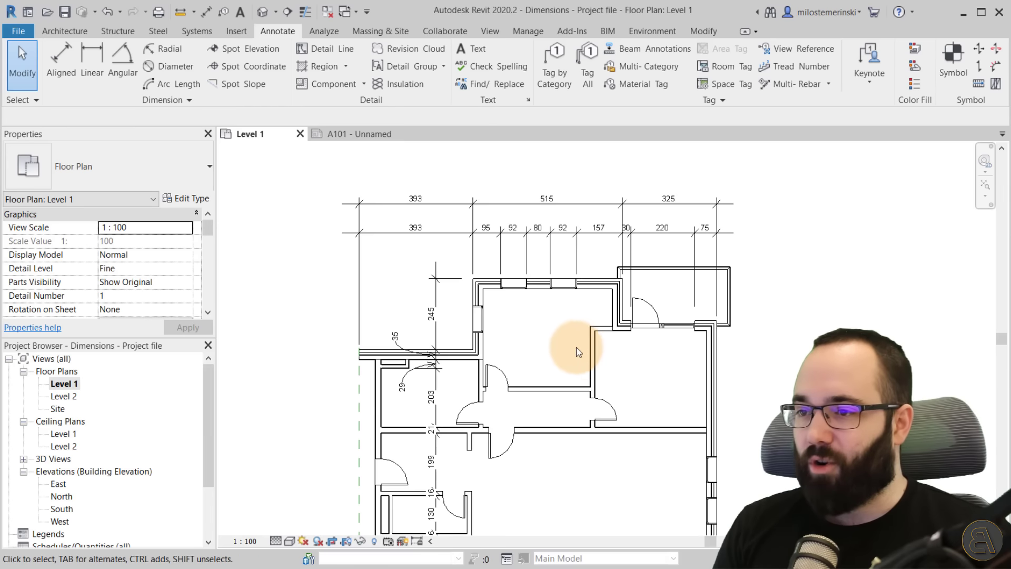
{"action": "middle_click_drag", "start_coordinate": [589, 359], "coordinate": [509, 335]}
{"action": "scroll", "coordinate": [525, 338], "scroll_direction": "down", "scroll_amount": 1}
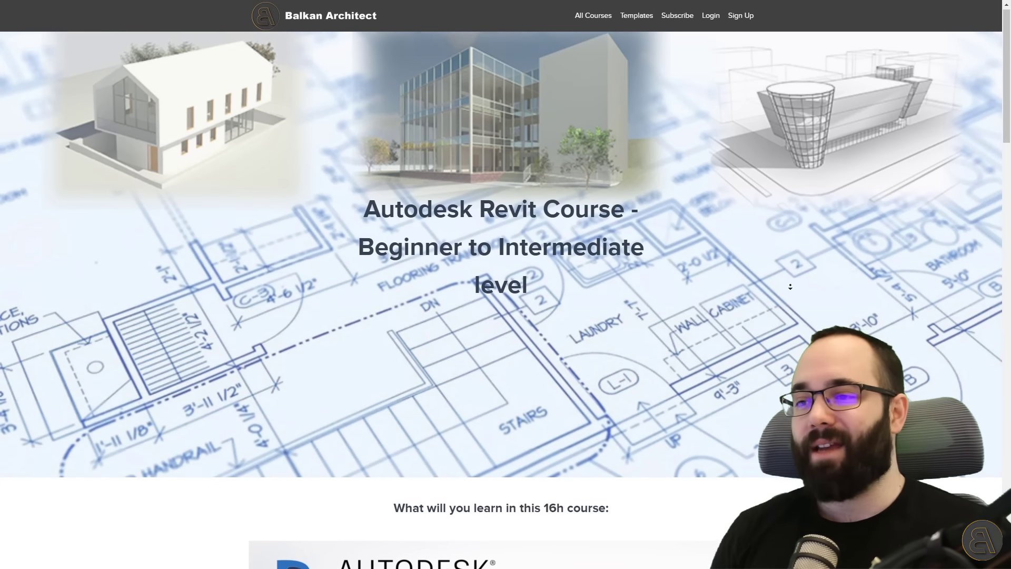
{"action": "scroll", "coordinate": [790, 287], "scroll_direction": "down", "scroll_amount": 5}
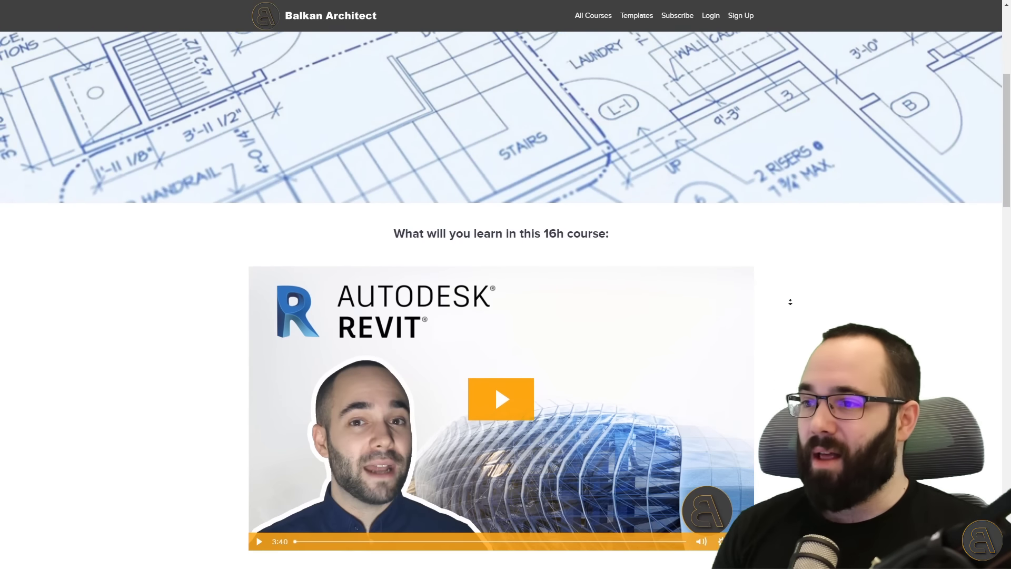
{"action": "scroll", "coordinate": [789, 302], "scroll_direction": "down", "scroll_amount": 5}
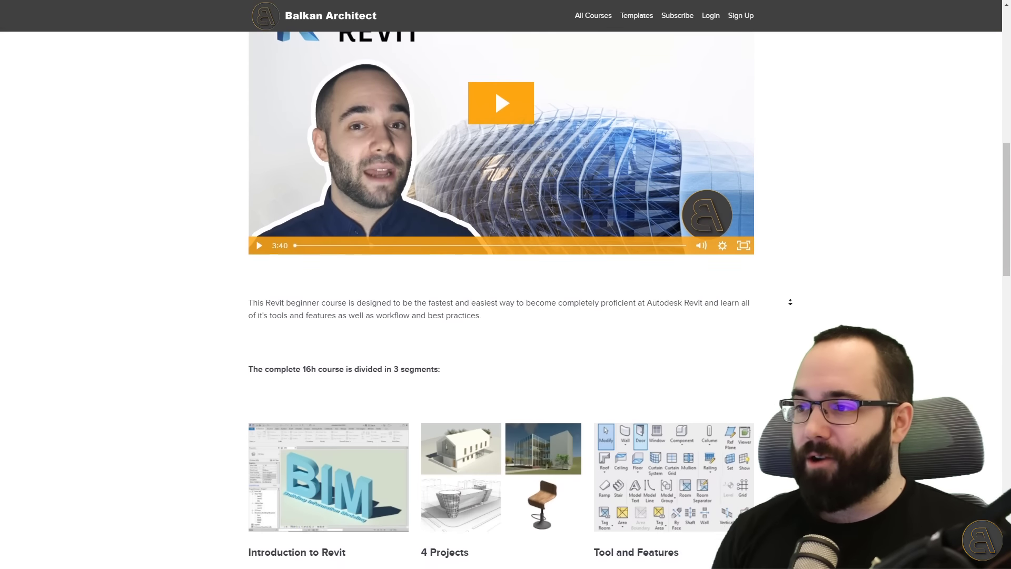
{"action": "scroll", "coordinate": [790, 302], "scroll_direction": "down", "scroll_amount": 5}
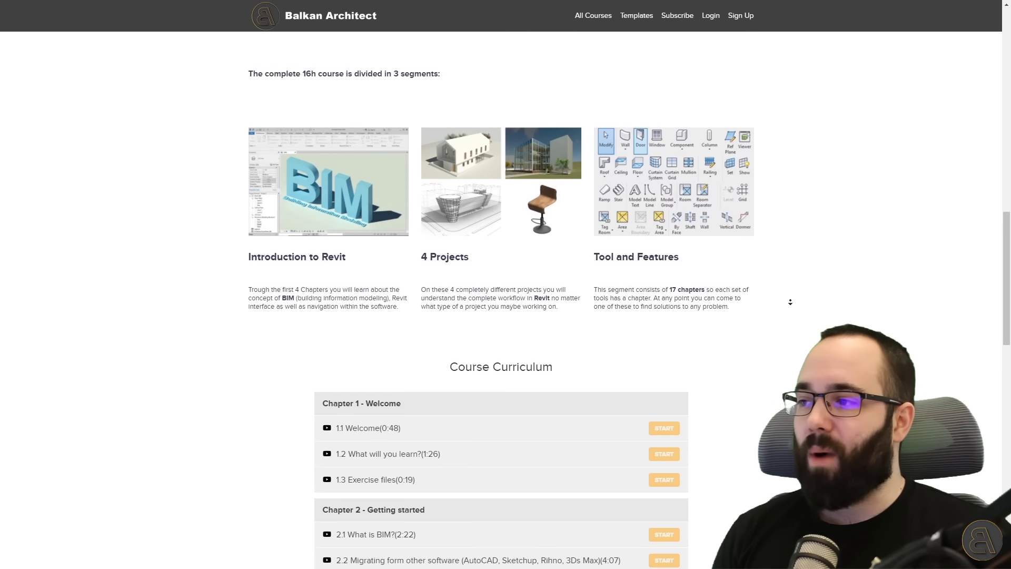
{"action": "scroll", "coordinate": [791, 301], "scroll_direction": "down", "scroll_amount": 5}
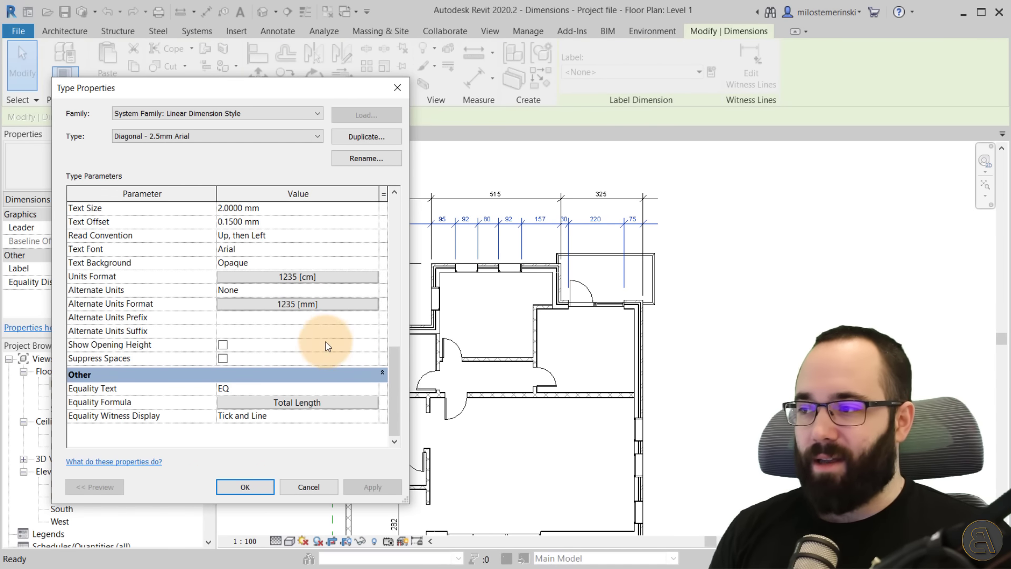
Review the dimension type's graphics parameters and close the type properties without changes.
{"action": "left_click_drag", "start_coordinate": [393, 371], "coordinate": [390, 220]}
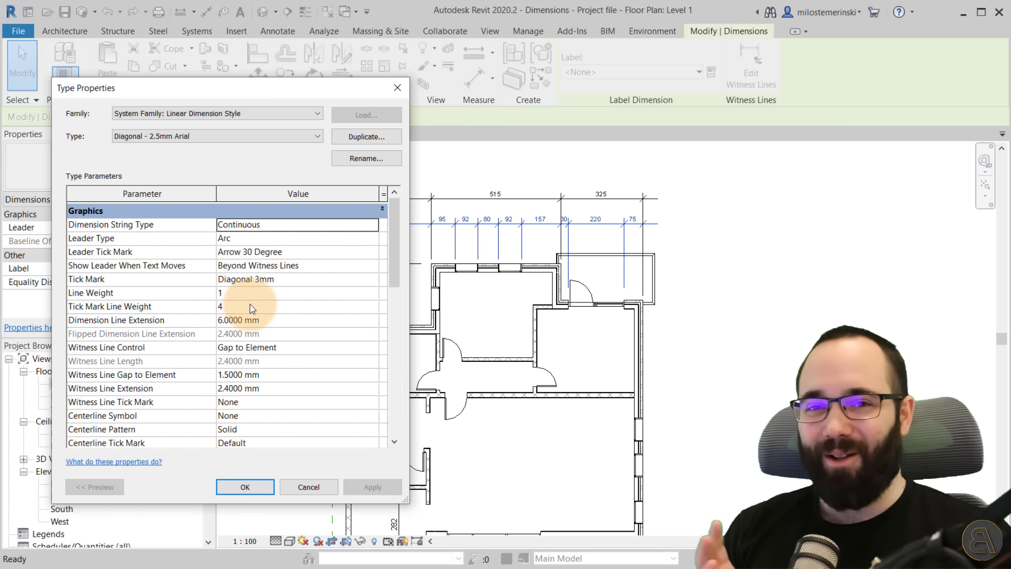
{"action": "left_click", "coordinate": [291, 490]}
{"action": "left_click", "coordinate": [548, 447]}
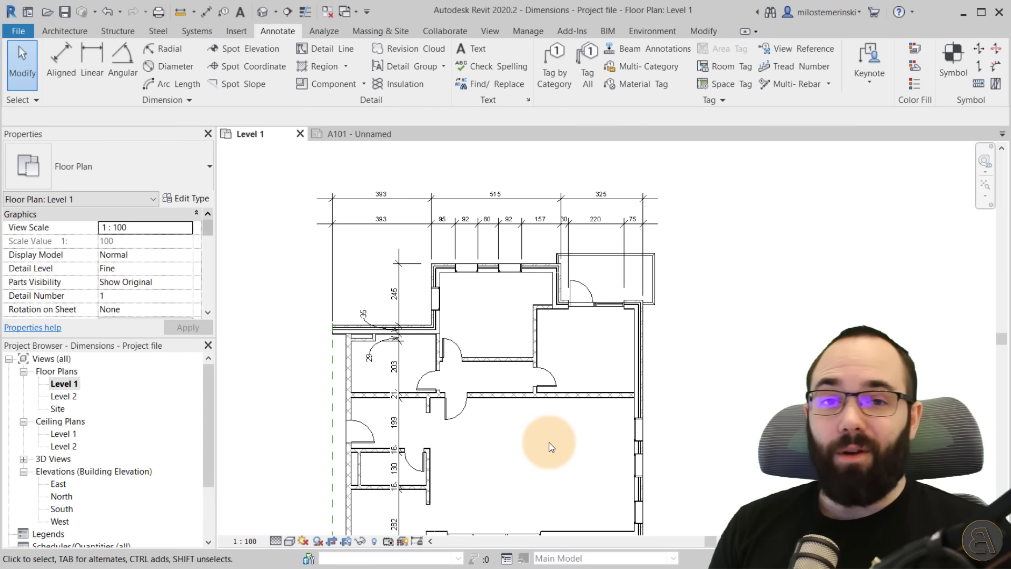